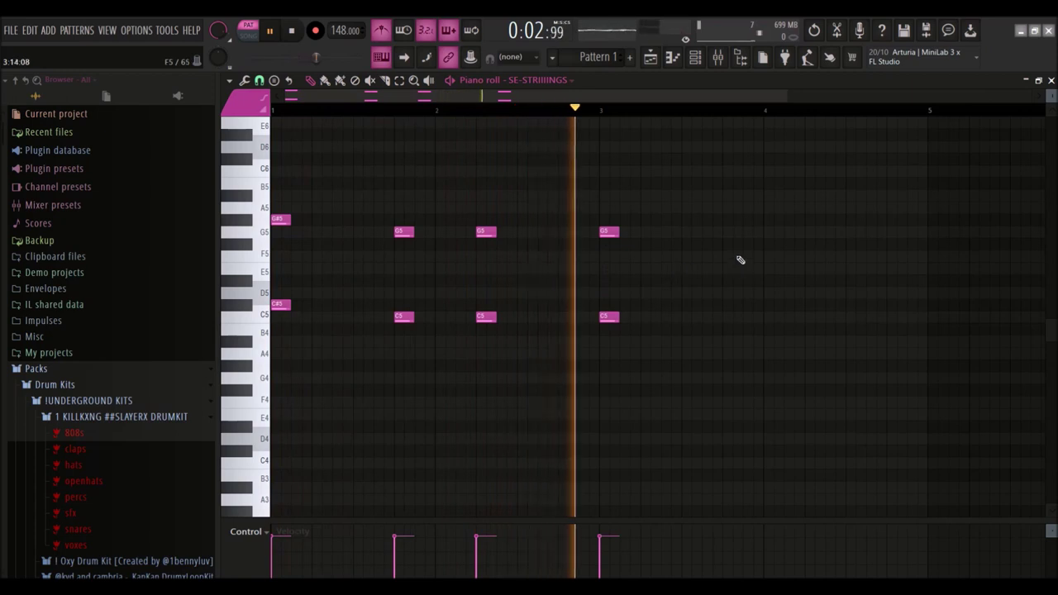
Add C5 and G5 note pairs to the strings at bar 3 step 13 and bar 4 step 5.
left_click(733, 316)
left_click(808, 318)
left_click_drag(802, 234, 817, 236)
scroll(309, 228, "down", 1)
scroll(309, 228, "down", 1)
Try lengthening the strings' opening C#5 and G#5 notes and play the pattern back.
key("space")
left_click_drag(319, 305, 332, 305)
key("space")
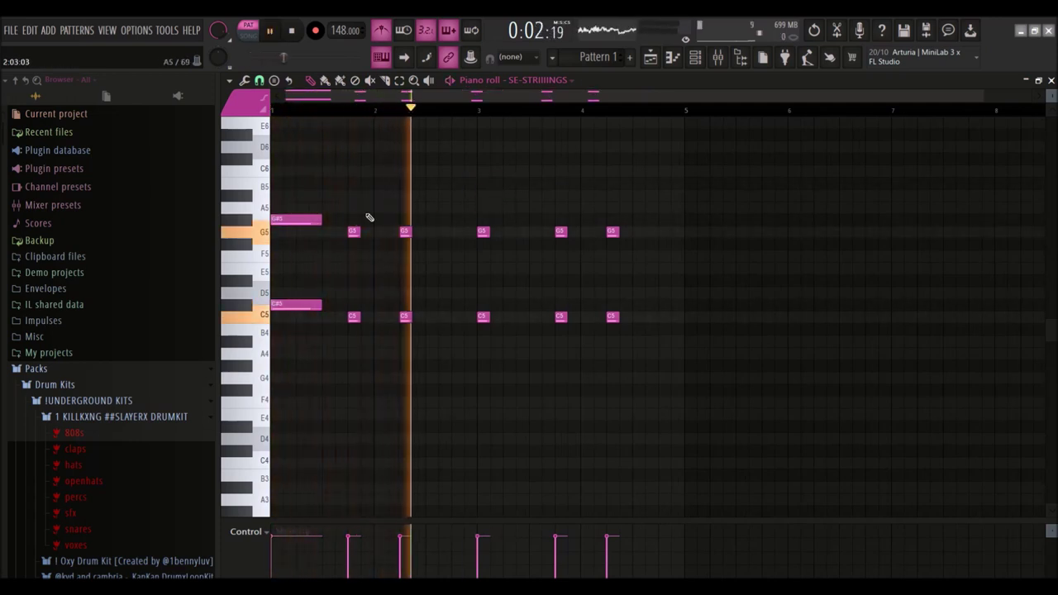
key("space")
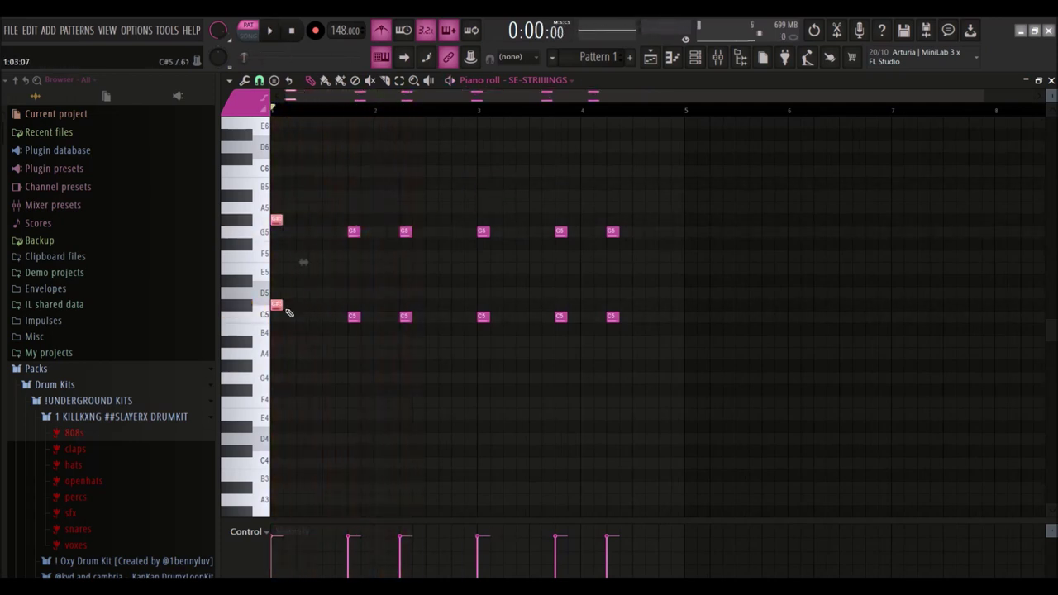
key("space")
scroll(287, 182, "down", 1)
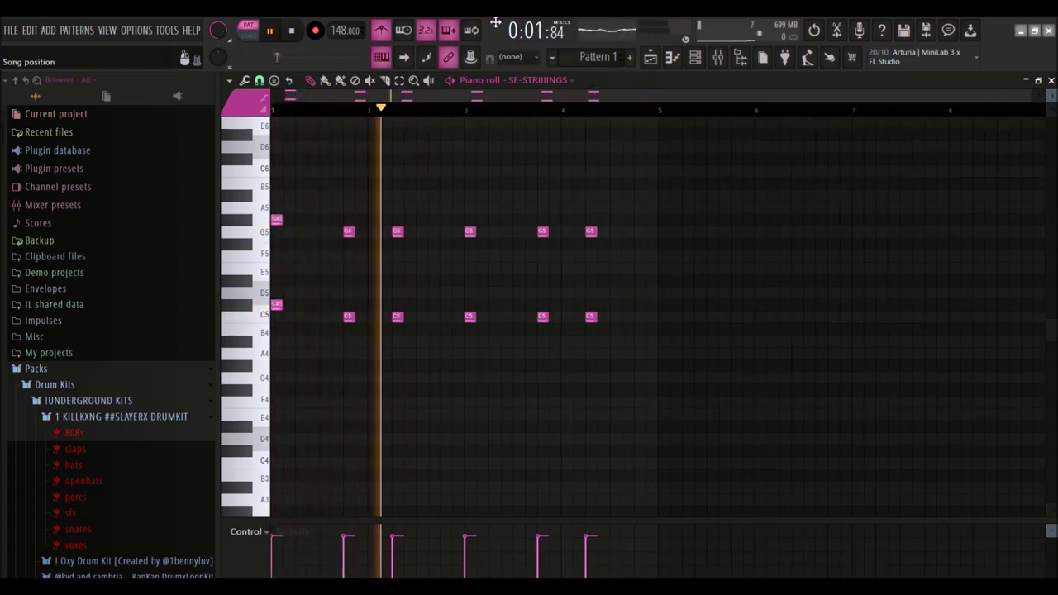
Add a soloed Xpand!2 channel that carries the same notes as the SE-STRIIIINGS channel.
left_click(696, 58)
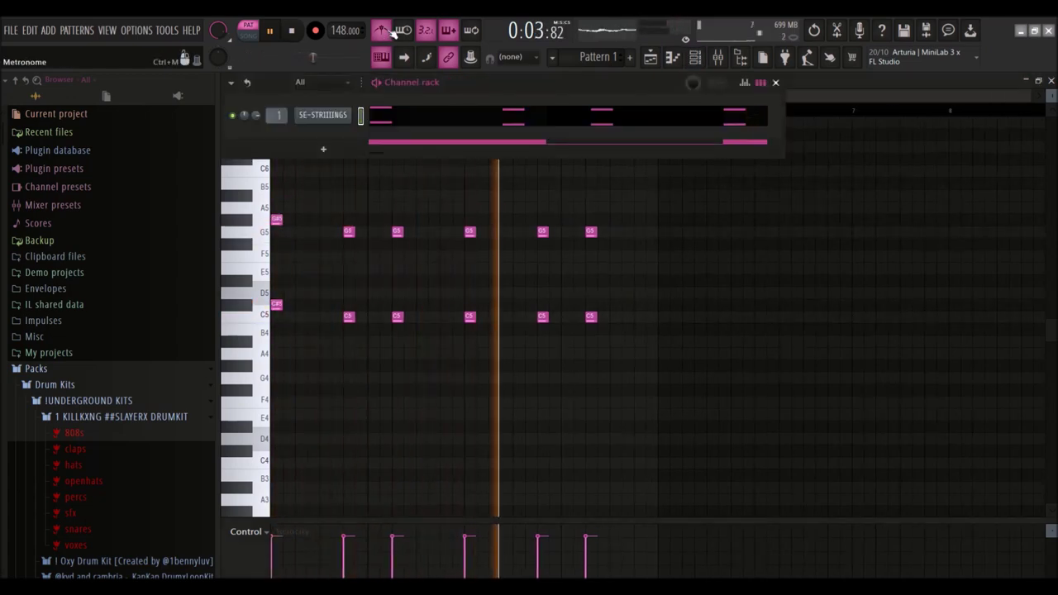
left_click(324, 149)
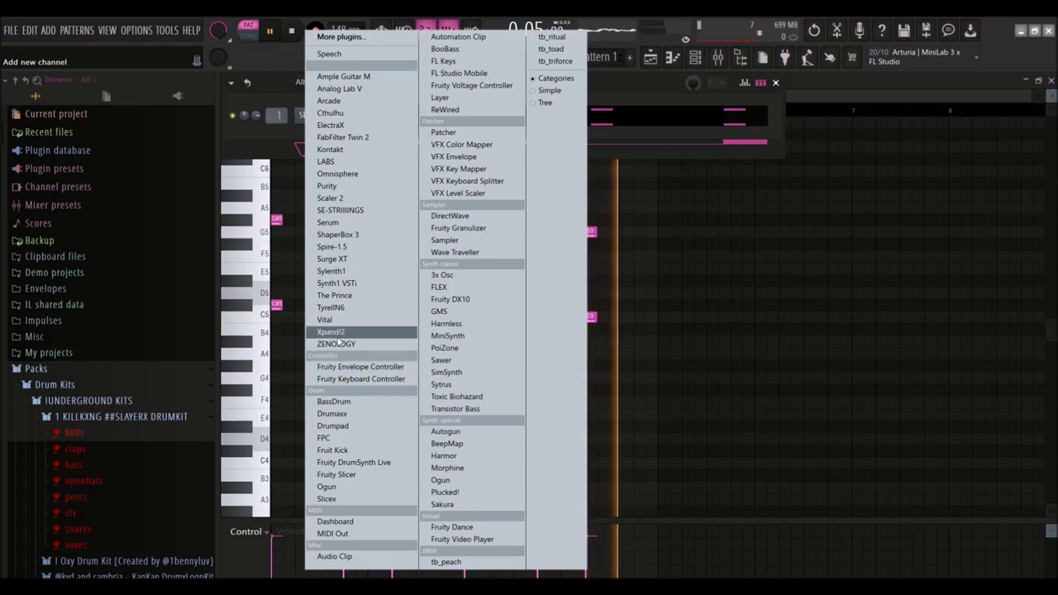
left_click(378, 330)
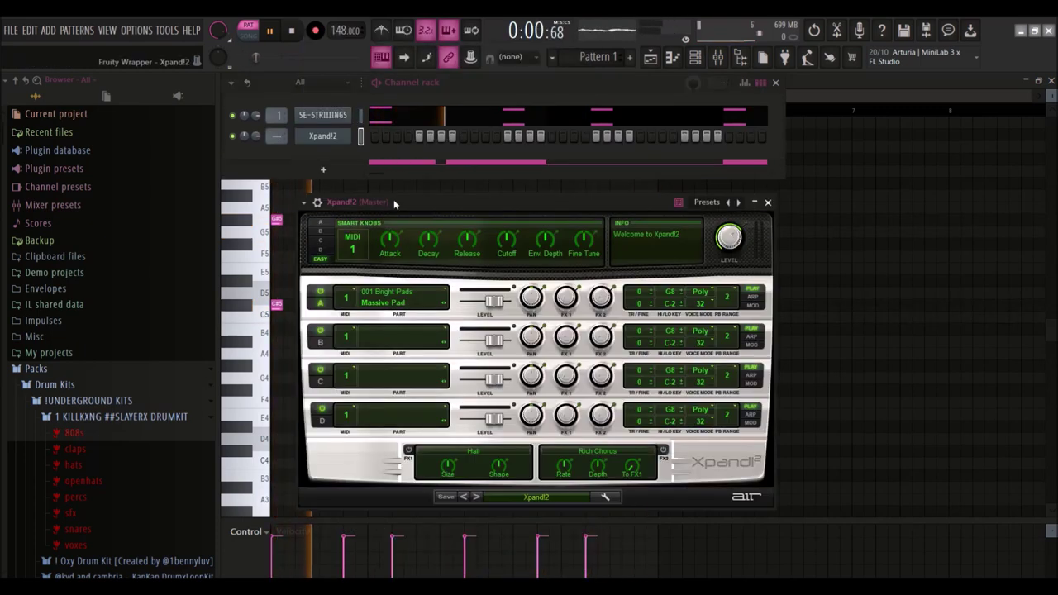
right_click(231, 137)
left_click(238, 144)
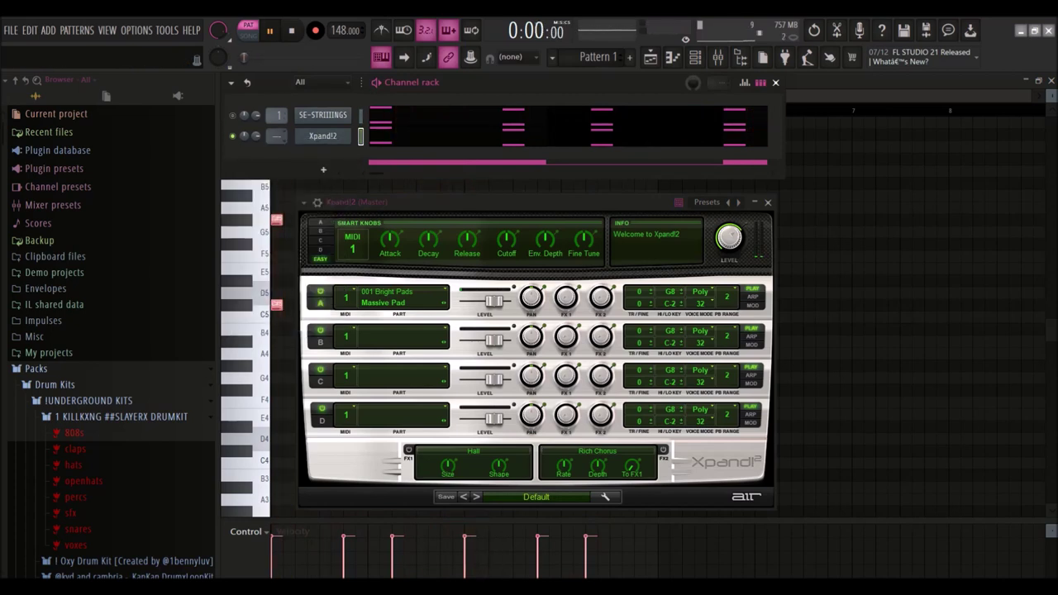
Audition the PAD No Way preset from the Loop Legendz Nostalgic XP bank in Xpand!2.
left_click(520, 498)
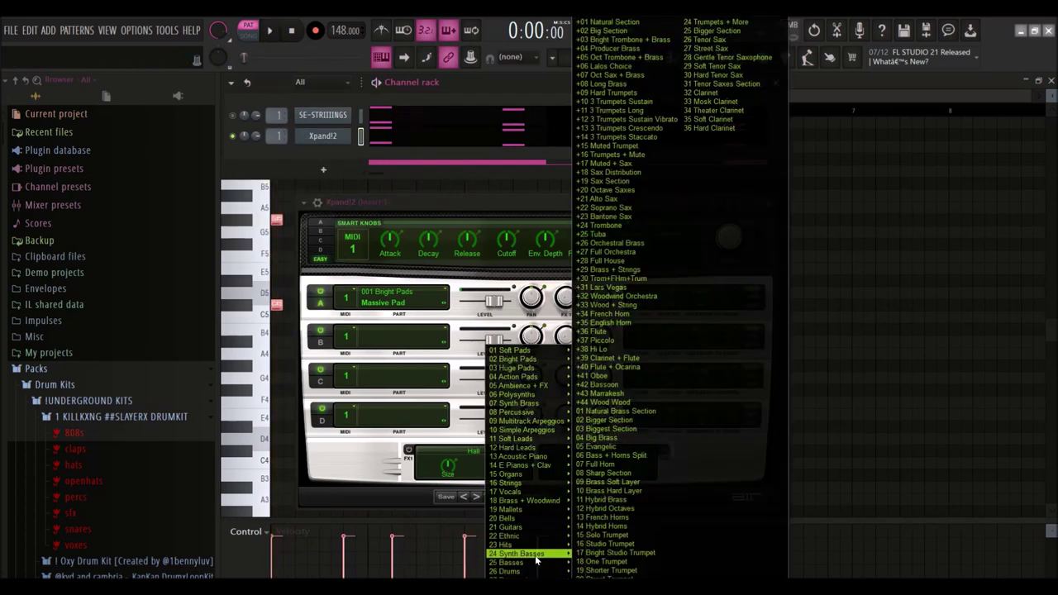
mouse_move(693, 573)
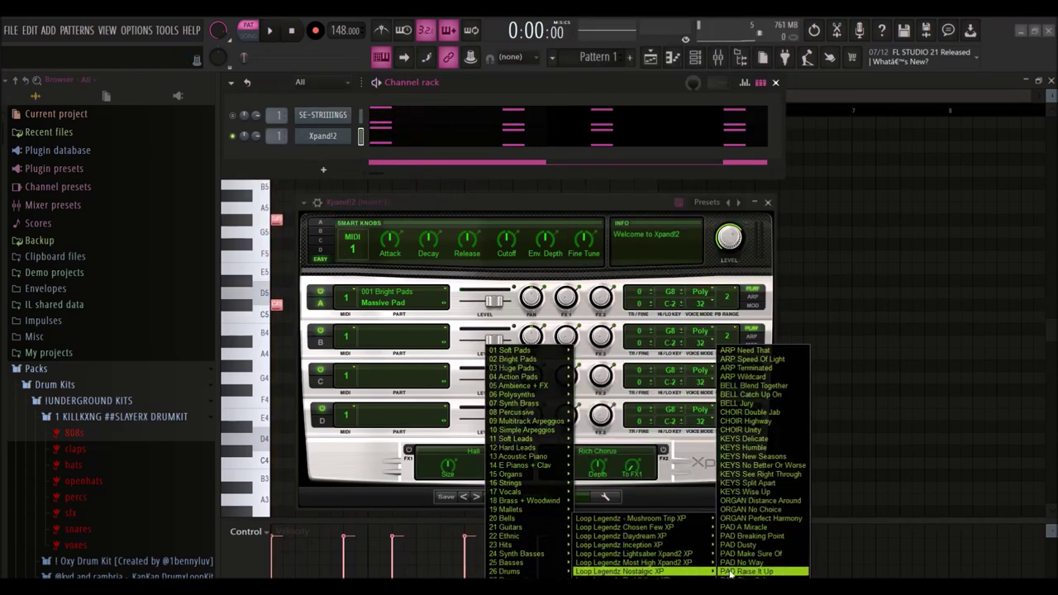
left_click(730, 572)
key("space")
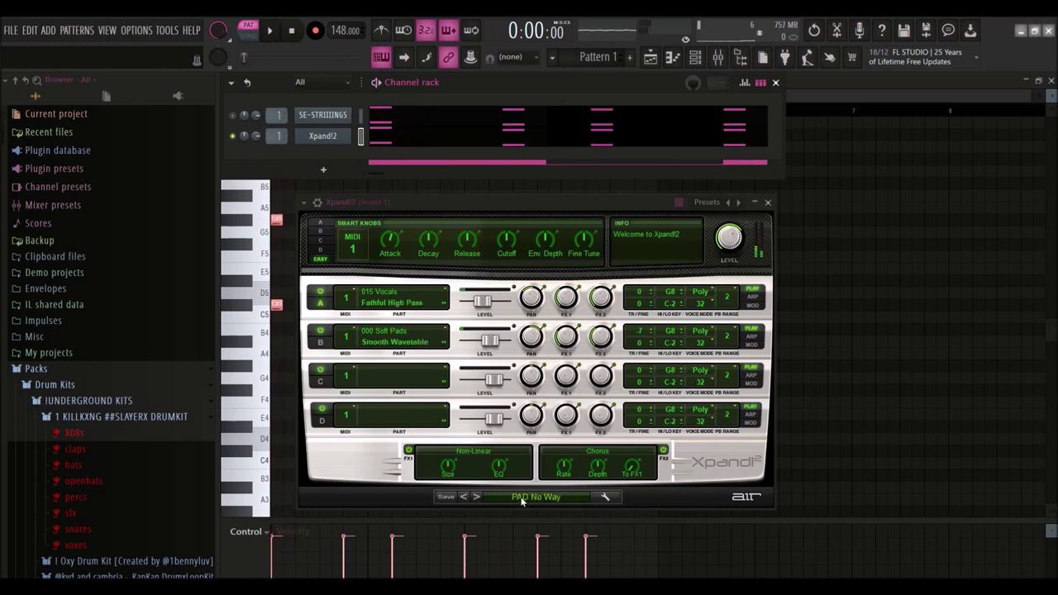
Load the PAD Shell preset in Xpand!2 and unmute the SE-STRIIIINGS channel to hear both together.
left_click(522, 500)
mouse_move(533, 585)
mouse_move(653, 581)
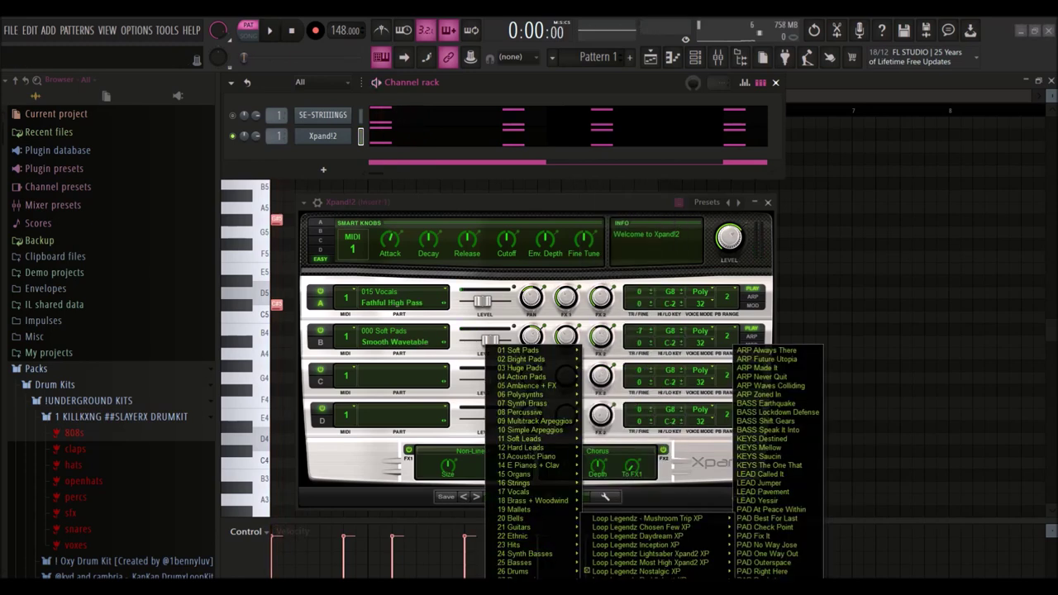
left_click(759, 588)
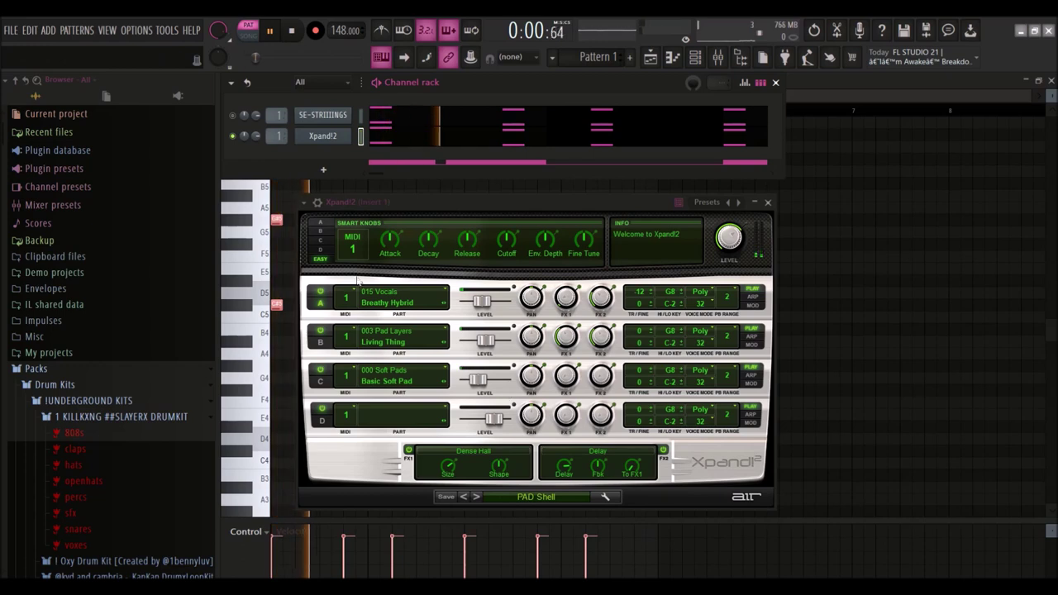
left_click_drag(438, 201, 542, 123)
left_click(234, 115)
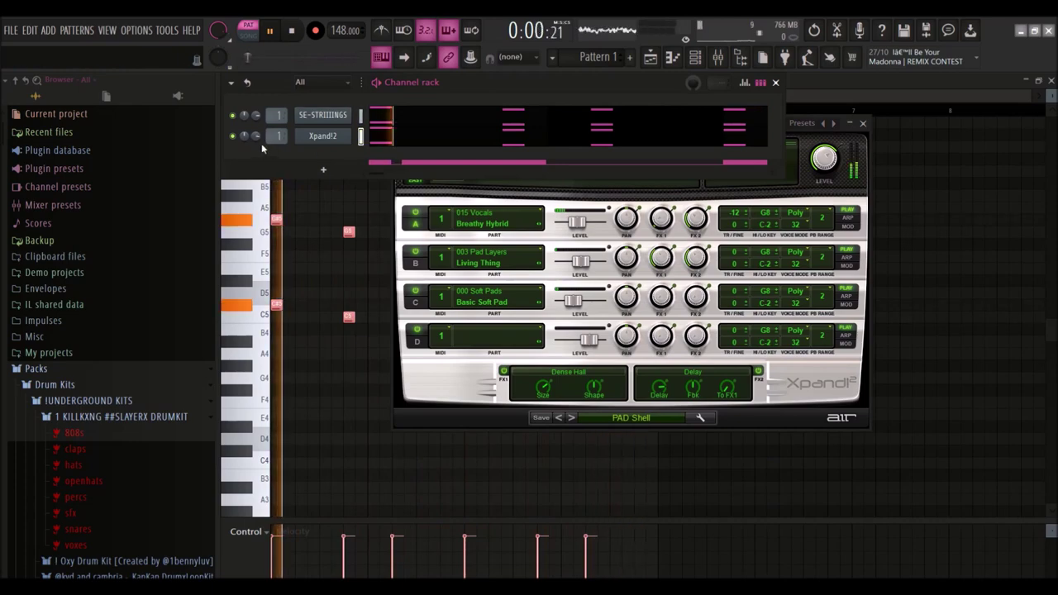
Insert Fruity Parametric EQ 2 in the first effect slot of mixer track Insert 1.
left_click(695, 57)
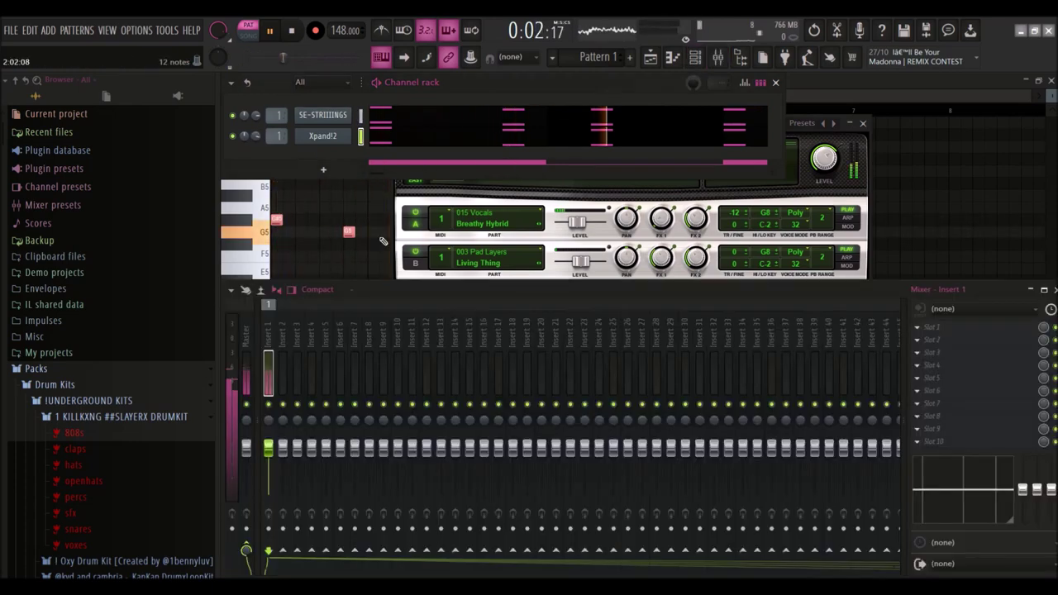
left_click(933, 327)
left_click(715, 182)
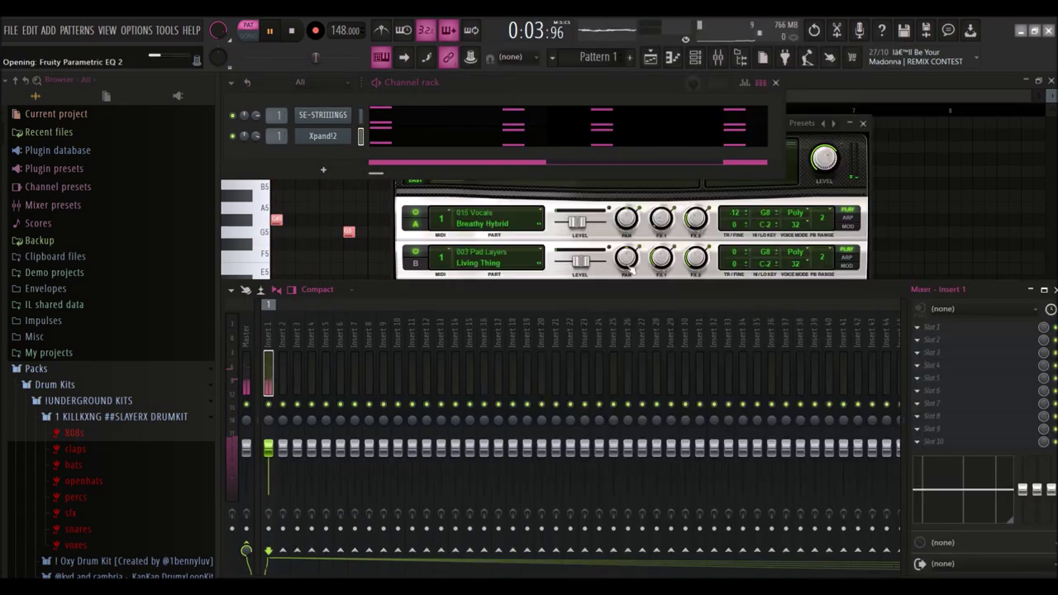
Make EQ band 1 a high-pass filter and raise its cutoff to about 149 Hz.
right_click(361, 314)
mouse_move(390, 349)
left_click(419, 386)
right_click(361, 314)
left_click(422, 362)
left_click_drag(361, 314, 394, 314)
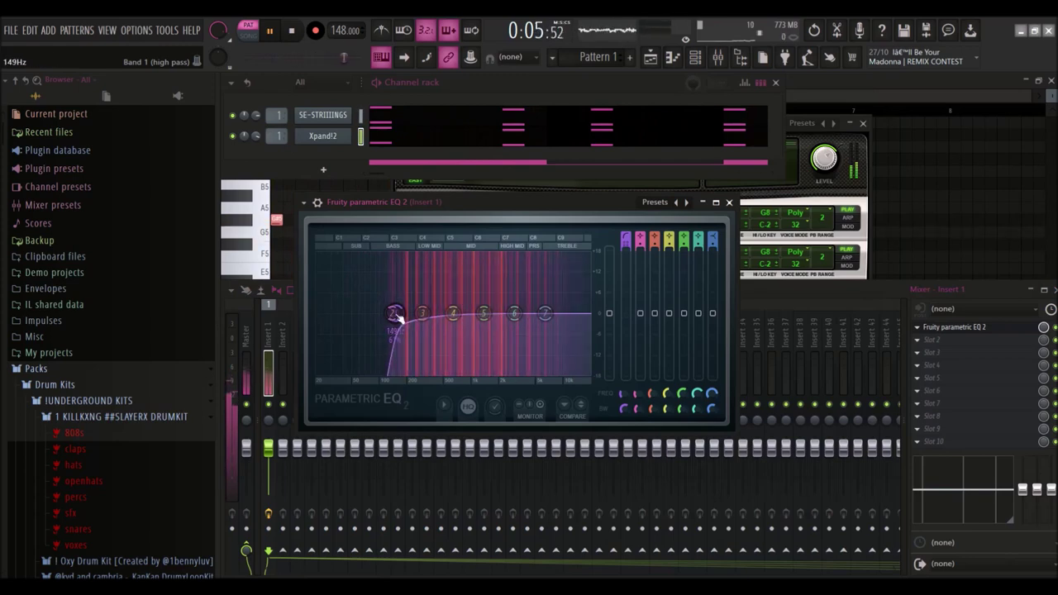
Add the yeat bell sample from the percs folder of the 1K Stash Kit as a new channel.
left_click(68, 418)
scroll(90, 408, "down", 5)
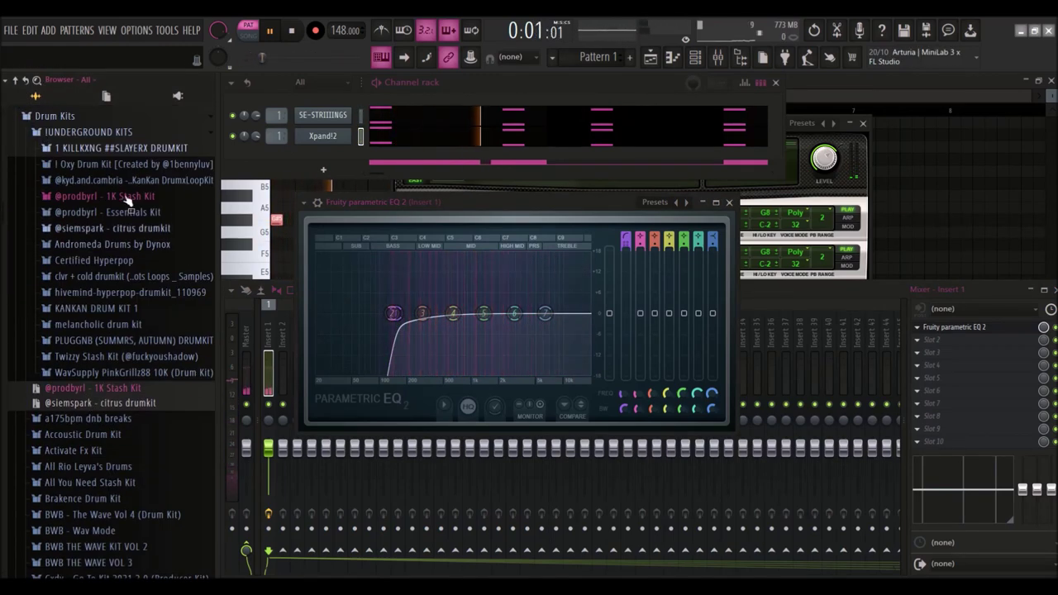
left_click(104, 199)
left_click(74, 308)
left_click_drag(319, 169, 323, 156)
Place yeat bell notes: C#4 at the start, then C4 at bar 1 step 13, bar 3 steps 1 and 13, and bar 5.
right_click(338, 156)
left_click(368, 157)
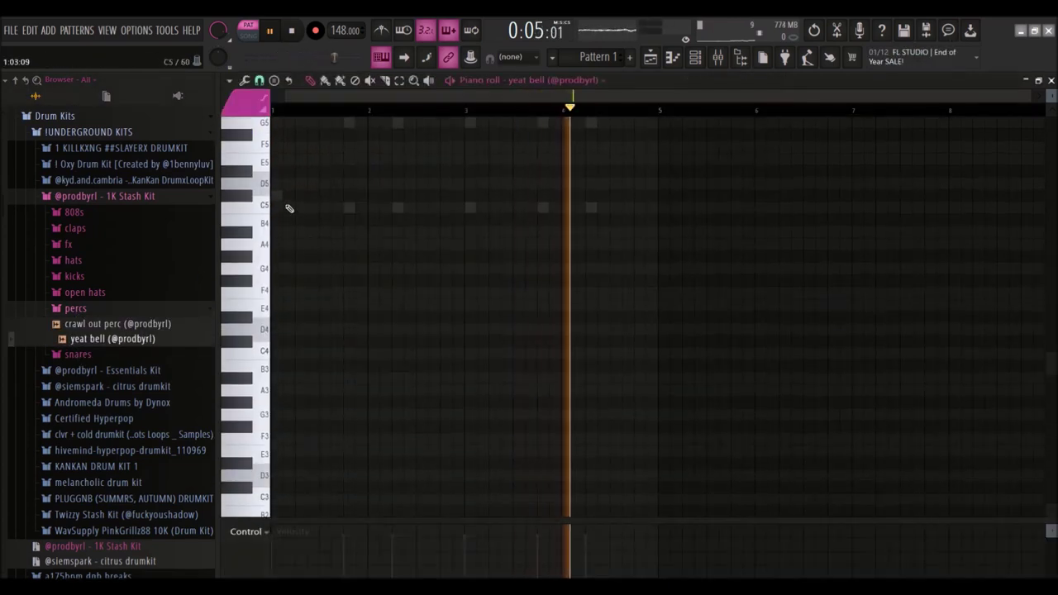
left_click(350, 357)
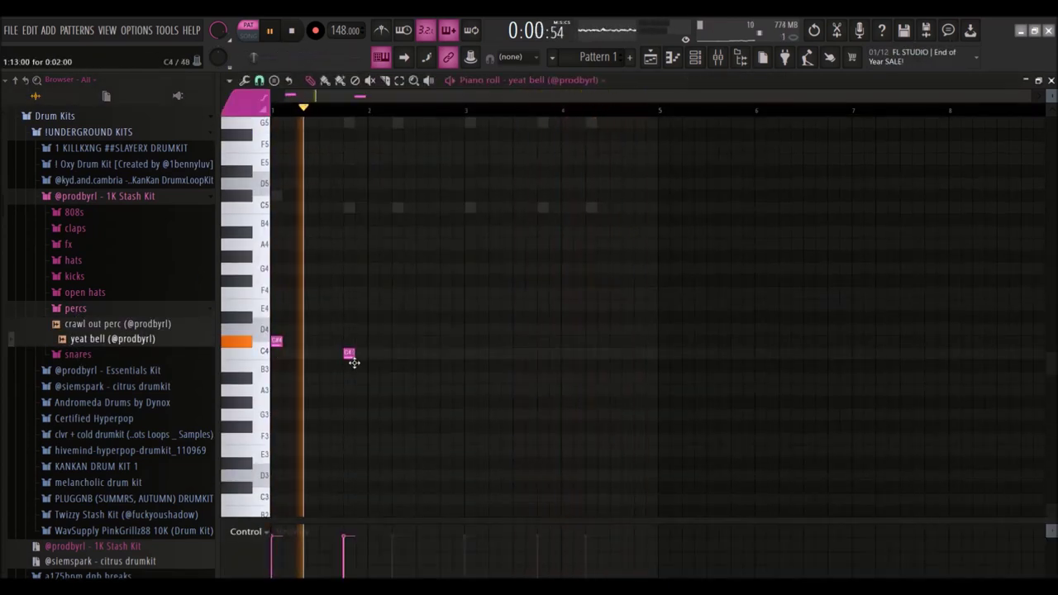
left_click(470, 354)
left_click(542, 356)
left_click(664, 356)
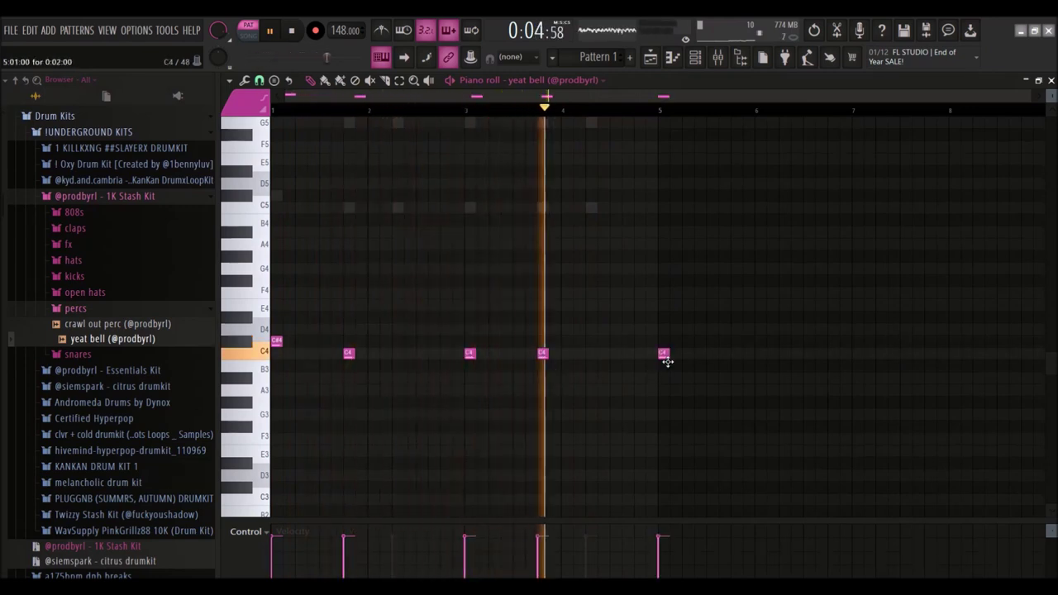
Extend the bell notes so each meets the next, ending with a C4 up to bar 5, and remove the bar 5 note.
key("ctrl+l")
right_click(658, 356)
right_click(664, 355)
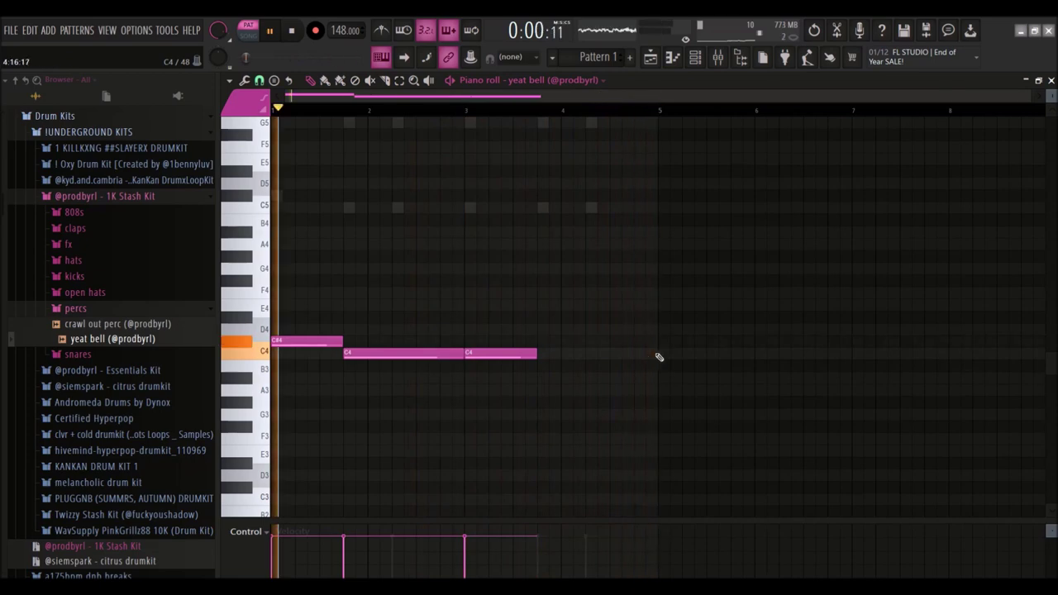
left_click(542, 356)
Enable the yeat bell's volume envelope and lower its channel volume to 59%.
left_click(695, 56)
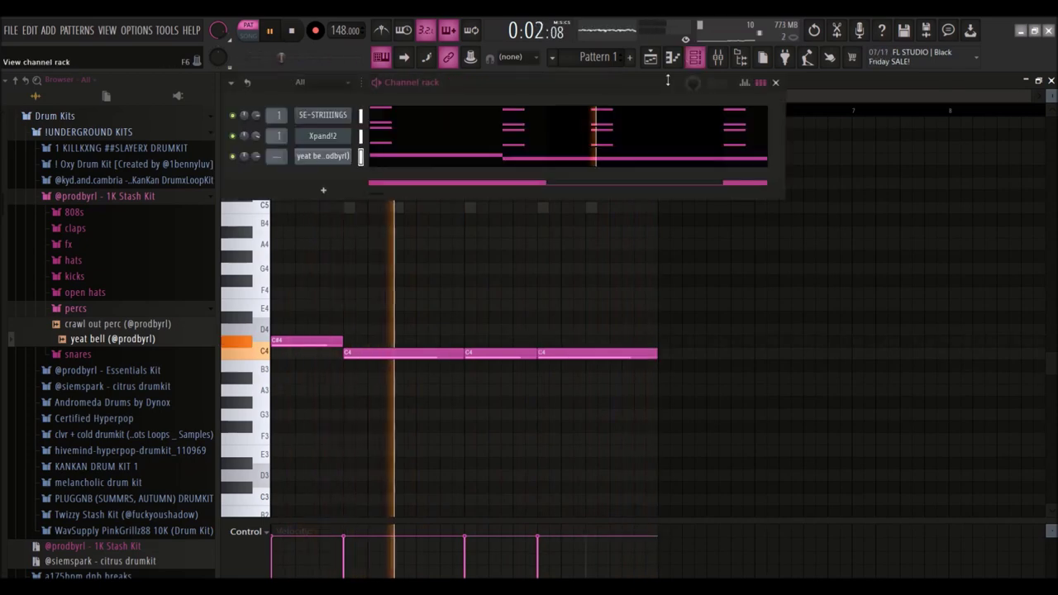
left_click(331, 157)
left_click(362, 244)
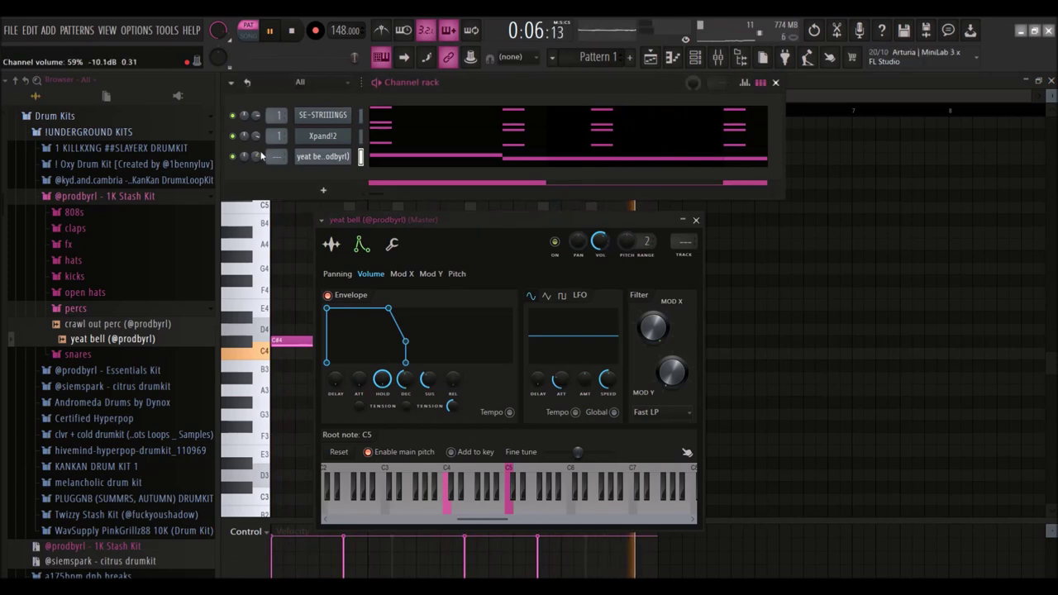
key("space")
Add a Spire-1.5 channel and place a C#5 note at the start of its pattern.
left_click(323, 190)
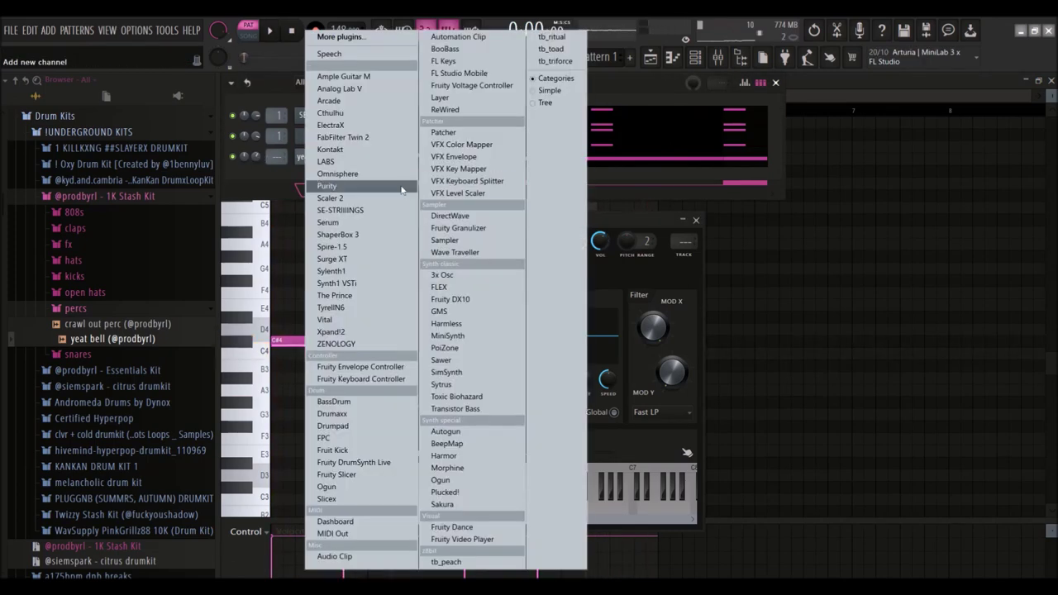
left_click(332, 247)
key("F7")
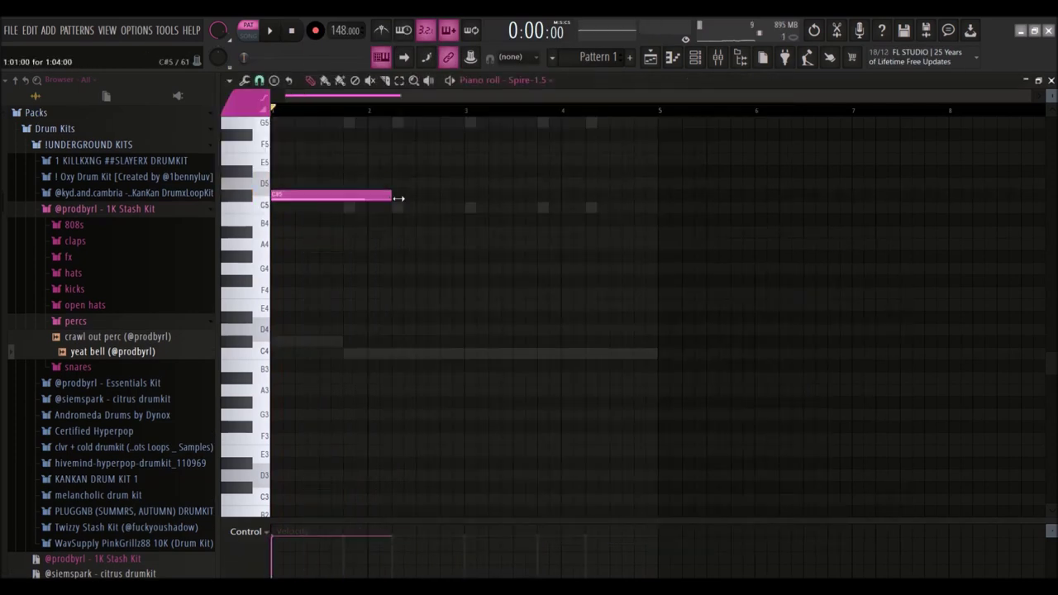
scroll(301, 197, "up", 2)
Load the PL Chromatic preset from the factory Plucks folder in Spire.
key("F6")
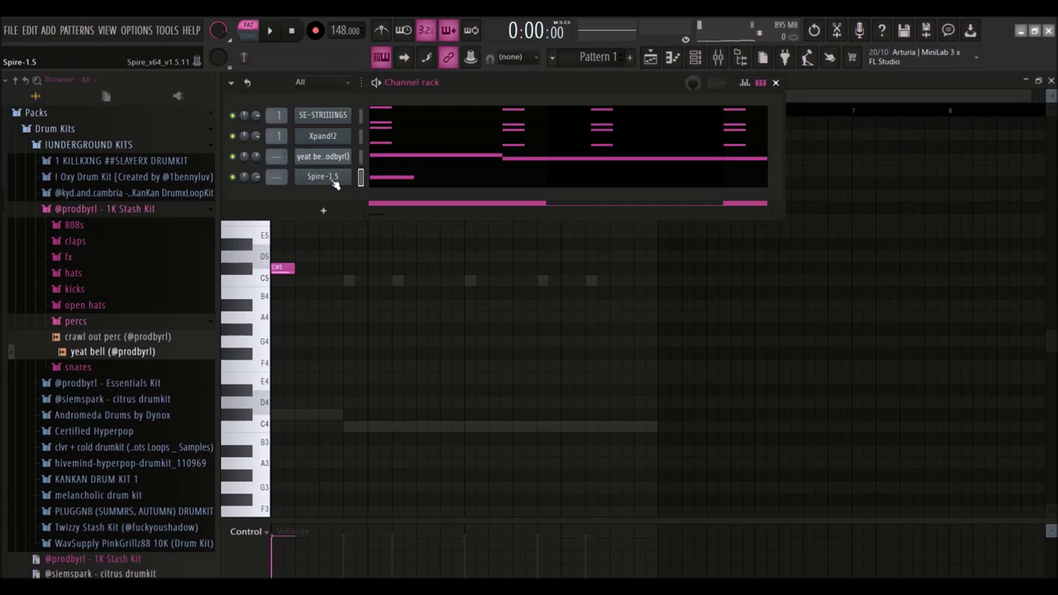
left_click(335, 180)
left_click(454, 262)
left_click(443, 364)
left_click(641, 363)
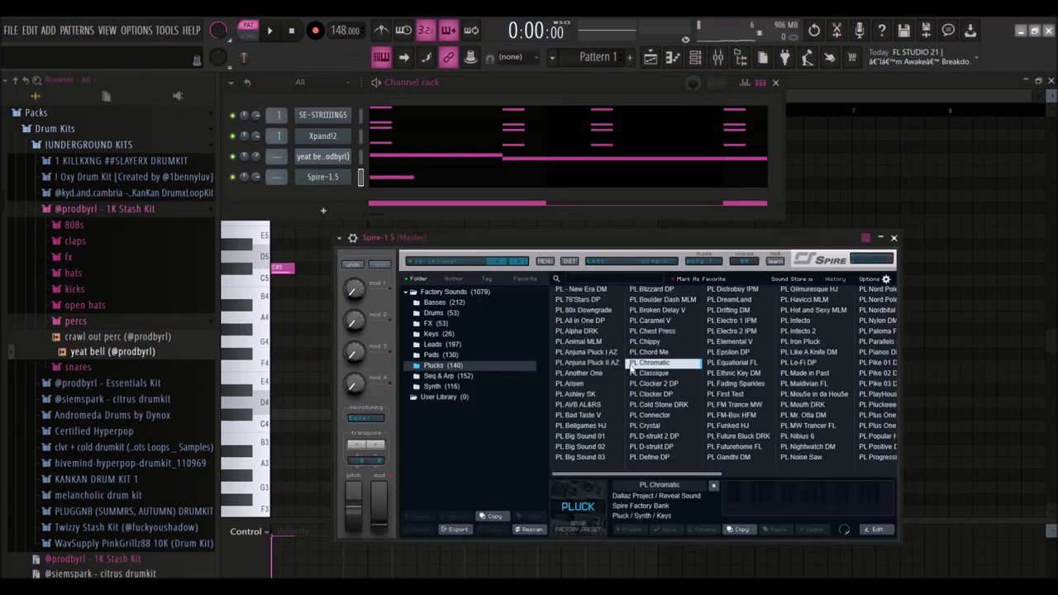
Continue the Spire melody with G#5, G5, C#5 and C5 in bar 1, C5 at the start of bar 3, and G4 in bar 4.
right_click(349, 171)
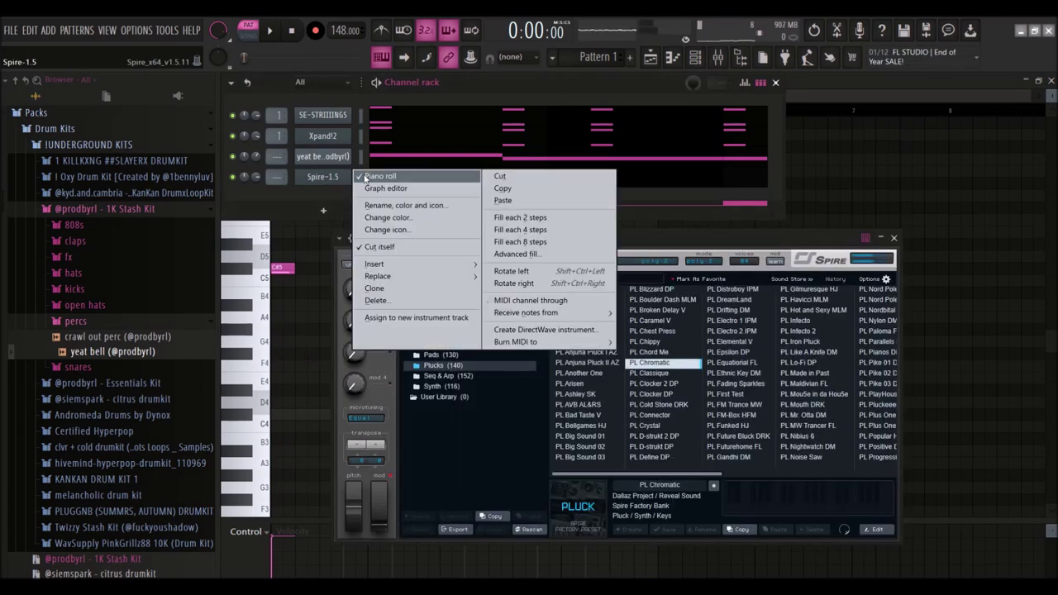
left_click(374, 176)
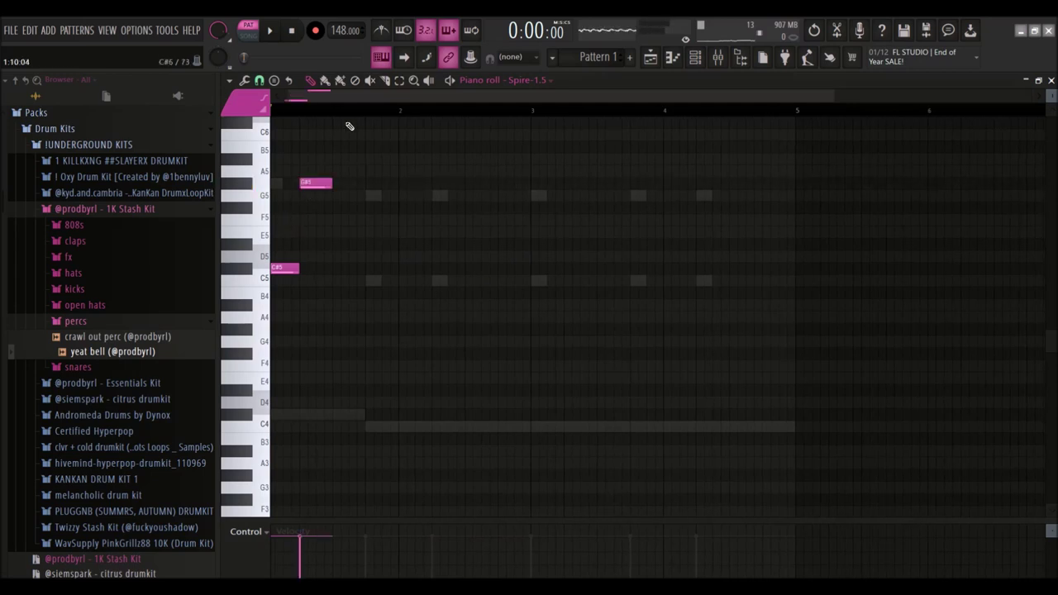
left_click(323, 197)
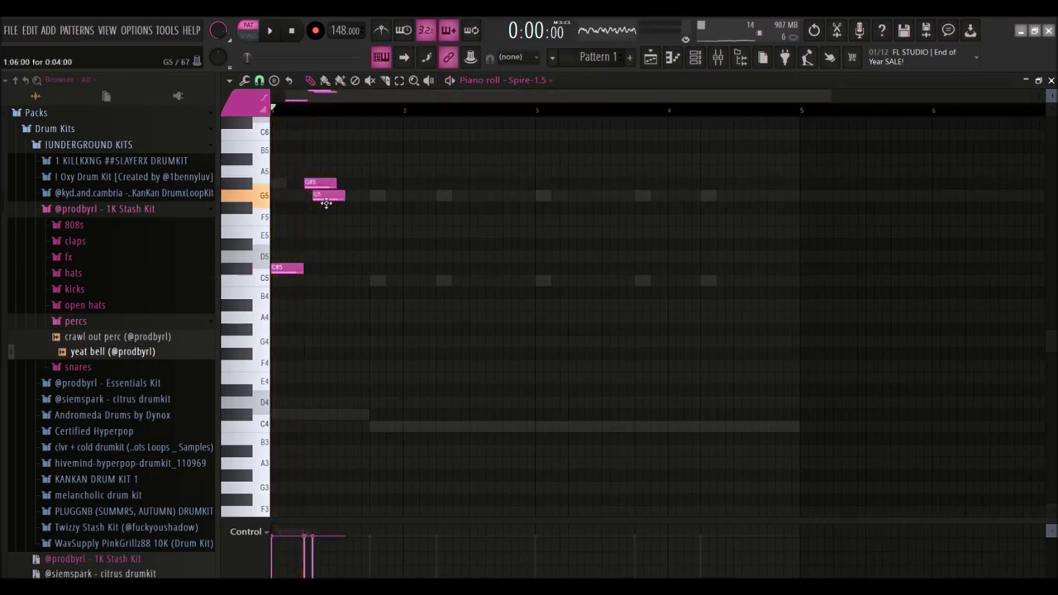
key("space")
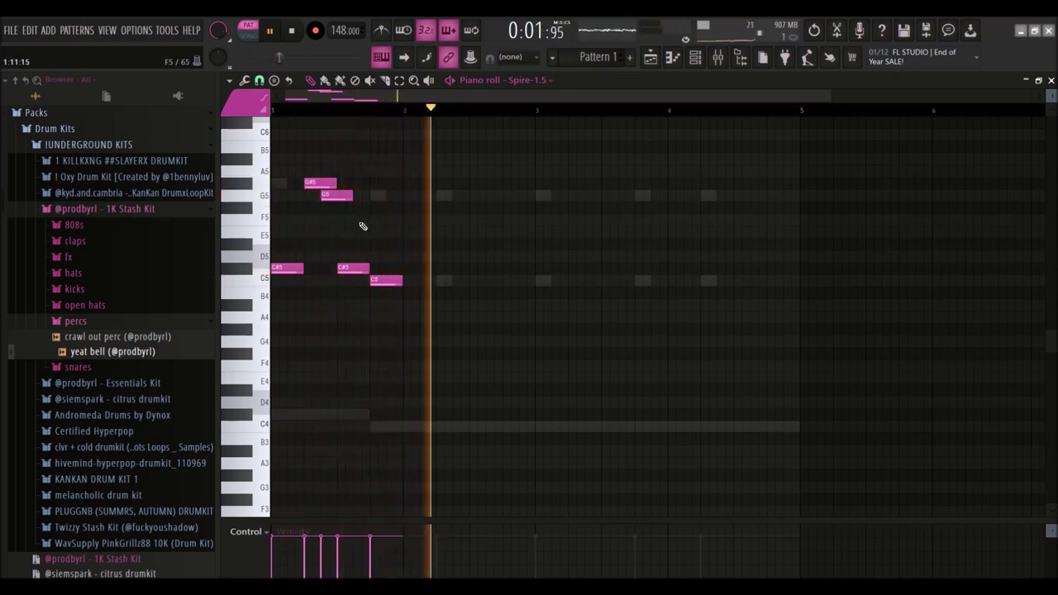
left_click(543, 281)
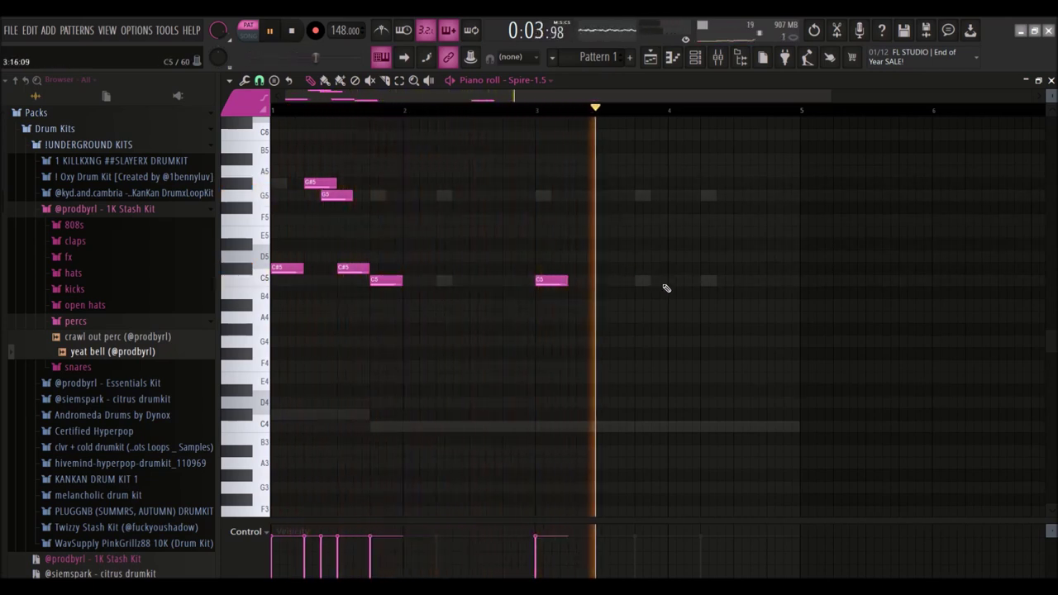
left_click(705, 341)
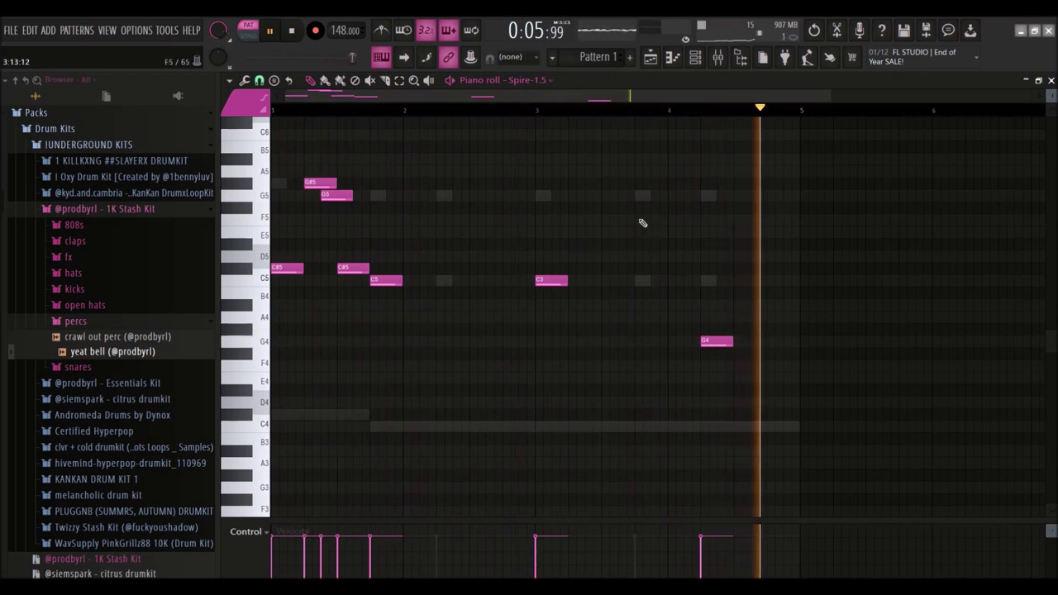
scroll(608, 229, "down", 2)
left_click(521, 196)
right_click(522, 196)
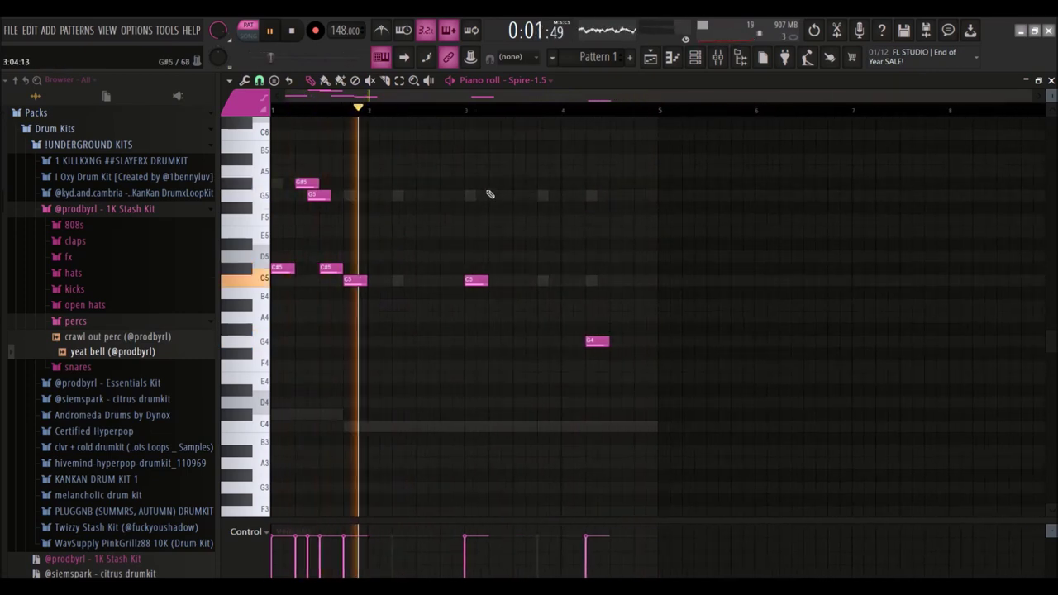
Lengthen the Spire melody's two C5 notes so that each runs up to the next note.
key("ctrl+l")
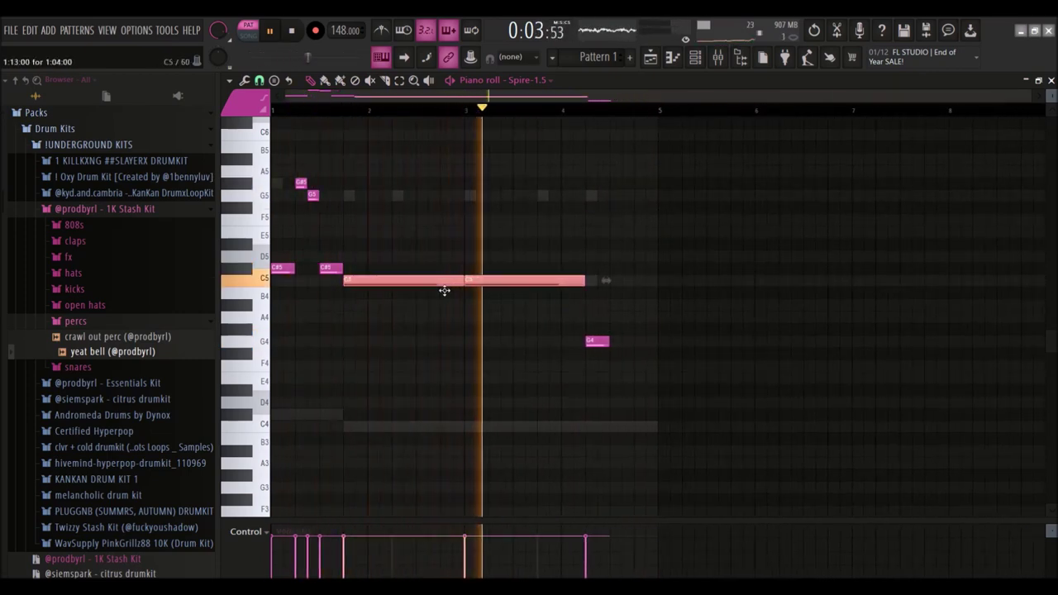
Undo the lengthening of the C5 notes and shorten all the Spire notes to about half a beat each.
key("ctrl+z")
key("ctrl+a")
left_click(429, 245)
right_click(429, 245)
key("space")
Add a channel with The Prince synthesizer.
left_click(695, 57)
left_click(339, 210)
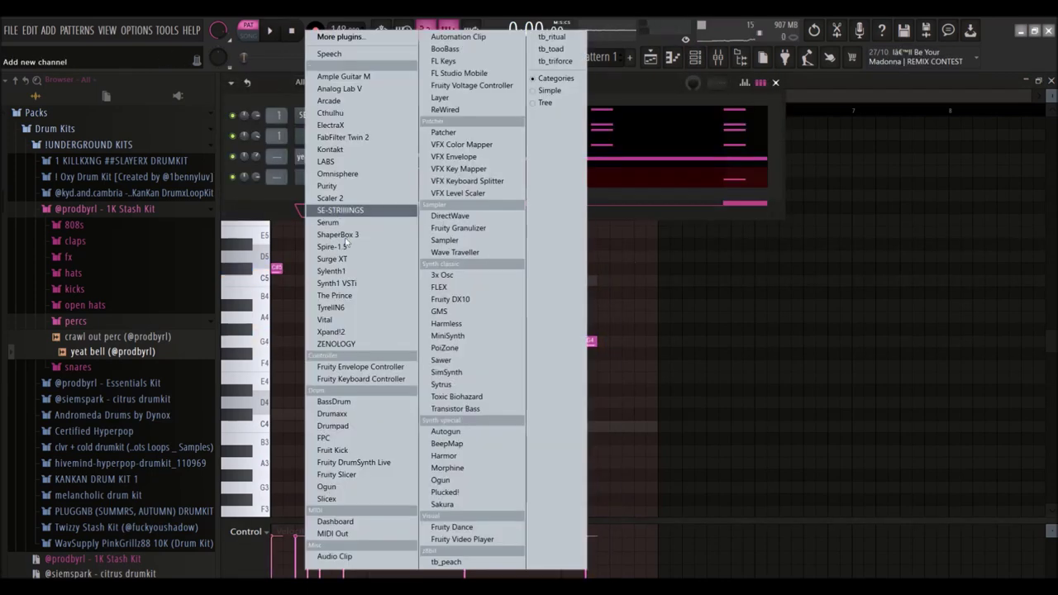
left_click(335, 296)
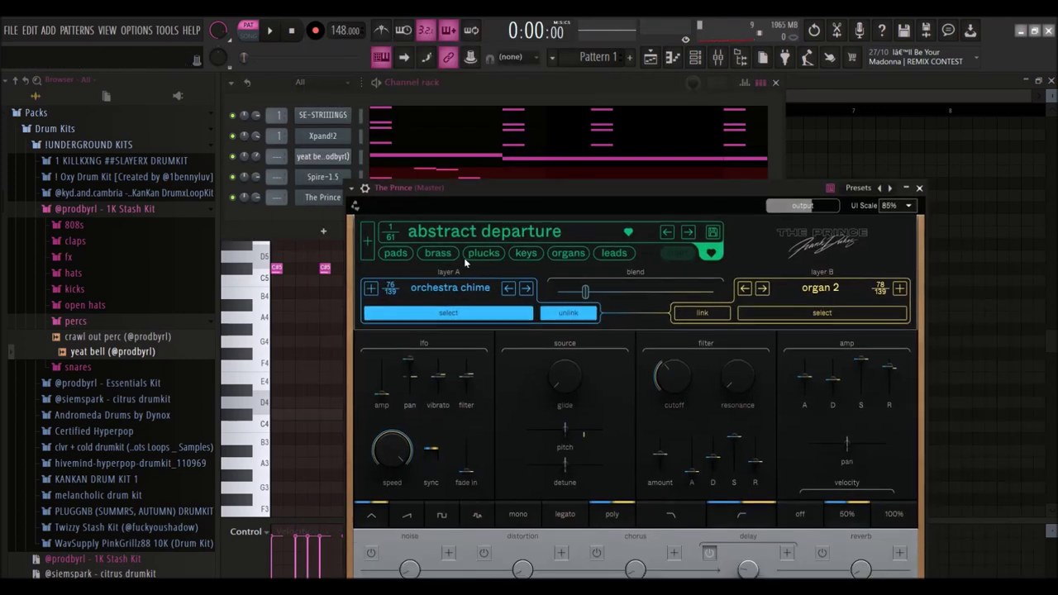
Load the bomb staircase preset from The Prince's keys category.
left_click(480, 256)
left_click(520, 256)
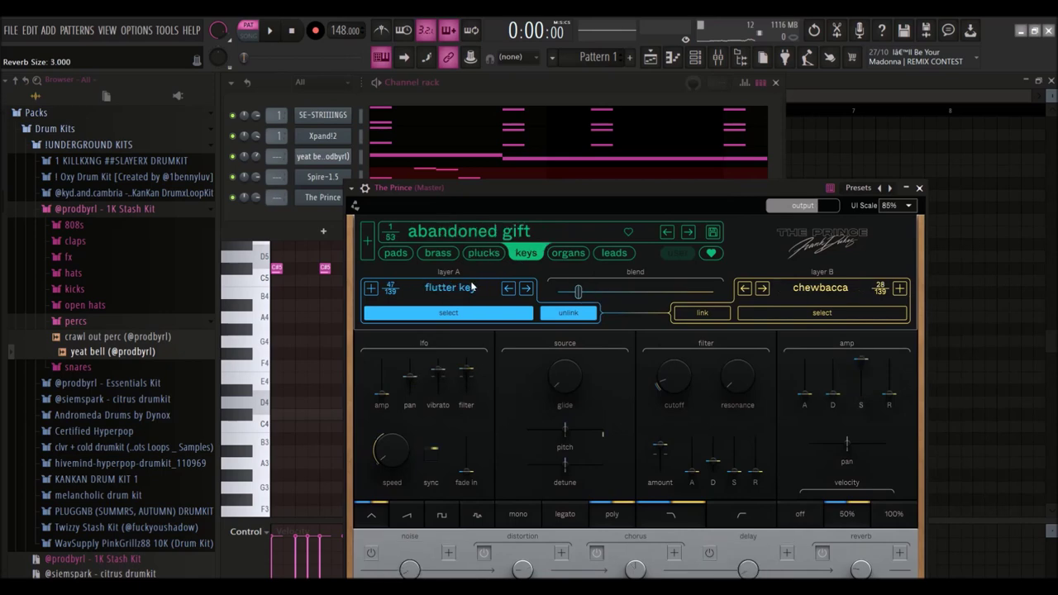
left_click(467, 237)
left_click(492, 432)
left_click(468, 398)
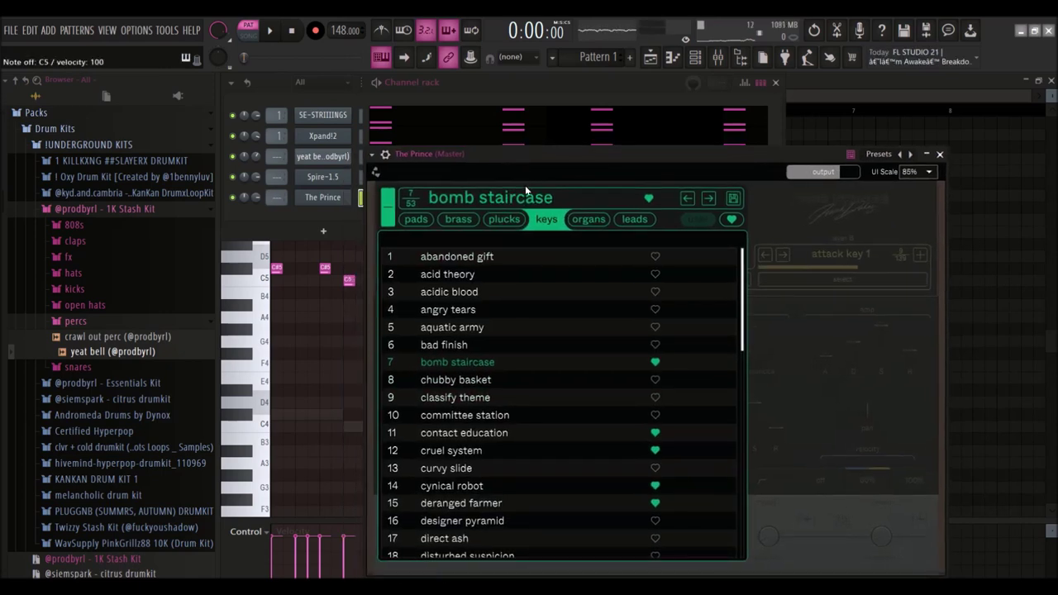
Place a short C6 note followed by a C#6 note at the start of The Prince's pattern.
right_click(337, 203)
left_click(326, 207)
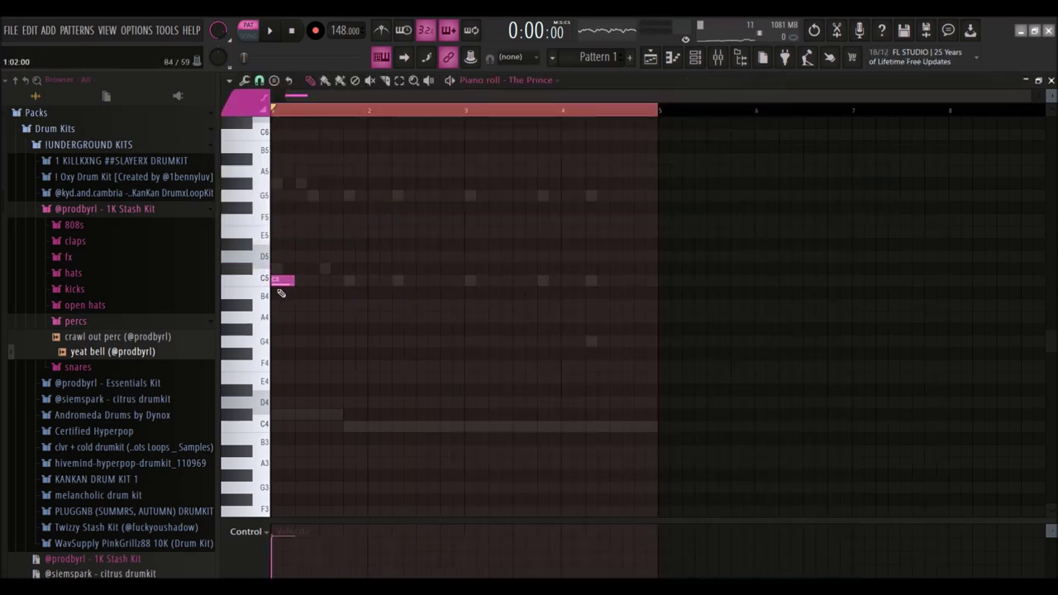
left_click(282, 269)
scroll(287, 270, "up", 1)
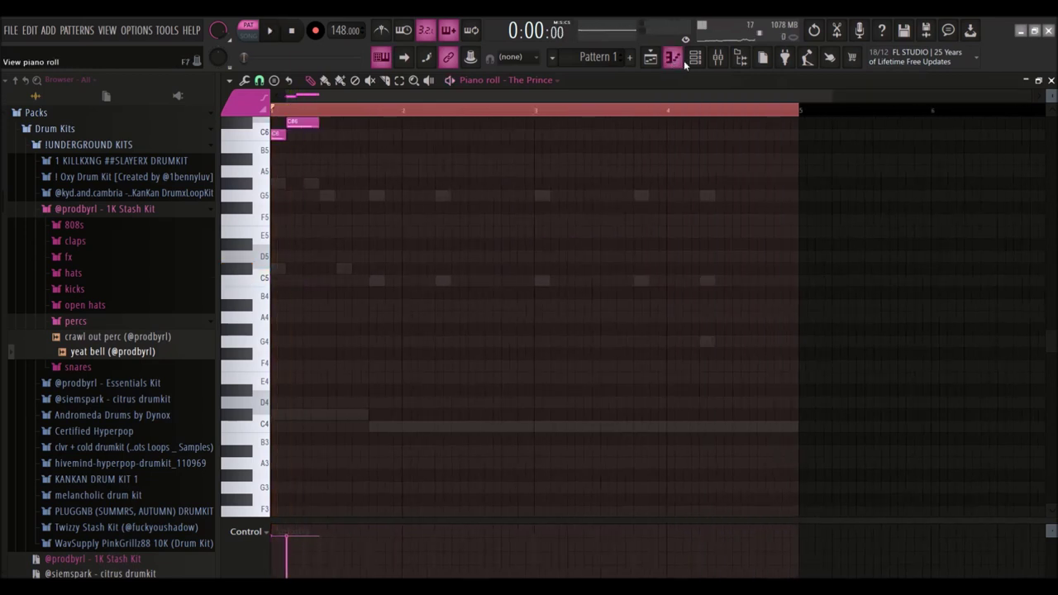
Solo the Spire channel for playback and route the Spire and The Prince channels to mixer track 1.
key("F6")
right_click(234, 177)
left_click(250, 182)
key("space")
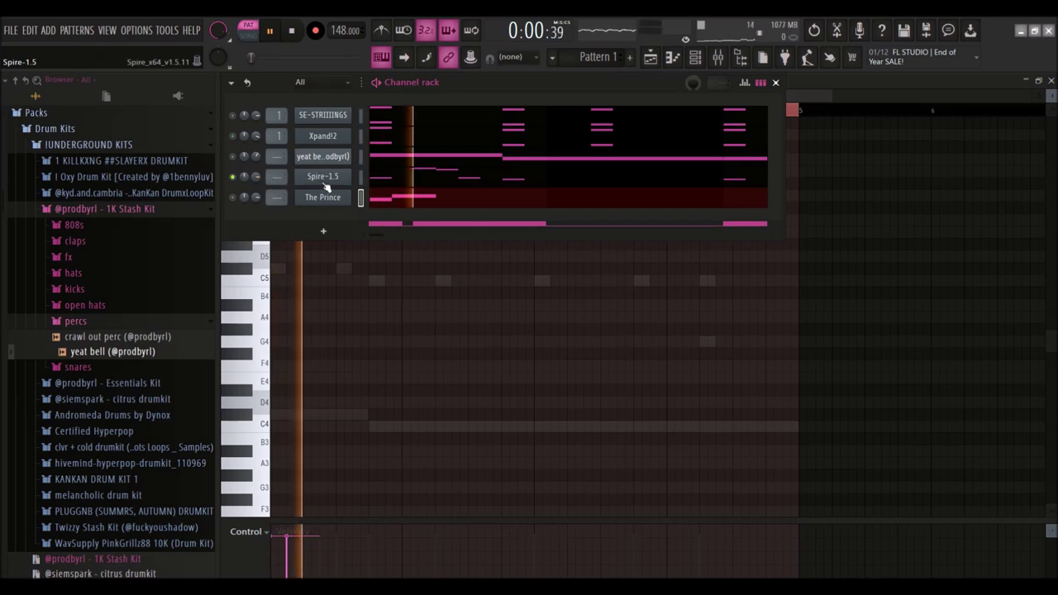
left_click(324, 179)
left_click_drag(276, 179, 277, 171)
Audition presets from Spire's factory Plucks folder, including PL Nightwatch DM, against the melody.
left_click(318, 177)
left_click(319, 176)
left_click(447, 264)
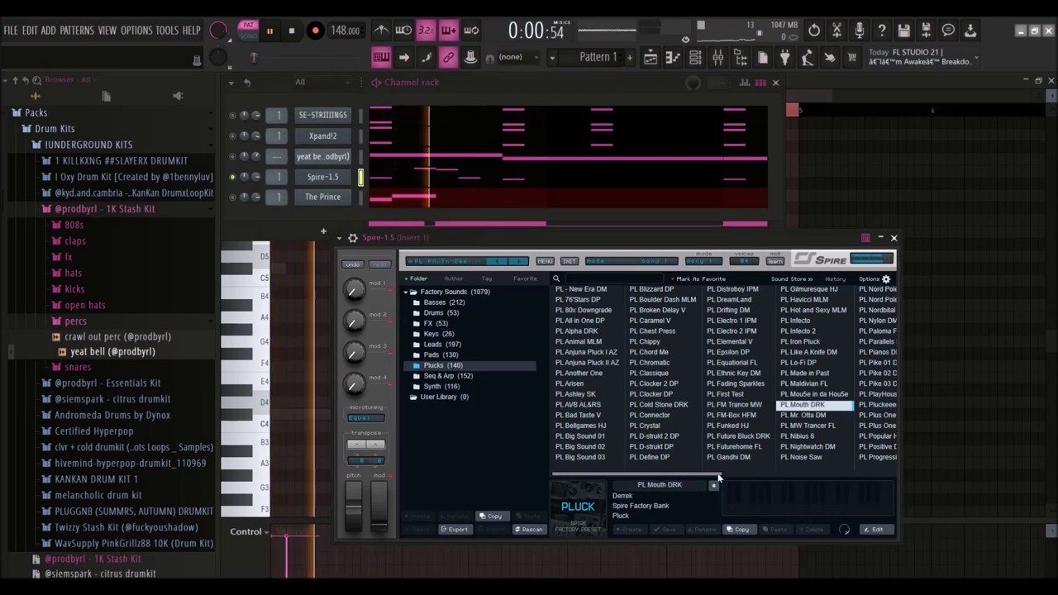
left_click_drag(717, 473, 761, 473)
left_click(792, 425)
left_click(720, 447)
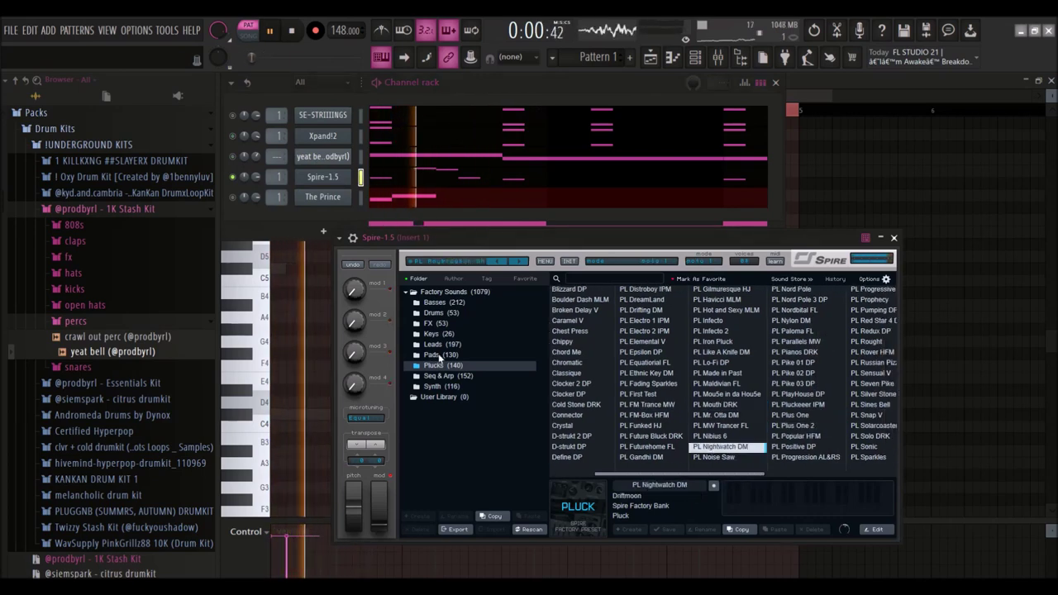
Audition Spire's factory Leads presets, including LD HouseChord MW and LD Hero JRM, and load LD Exhale AS.
left_click(451, 344)
left_click(798, 427)
key("space")
left_click(801, 372)
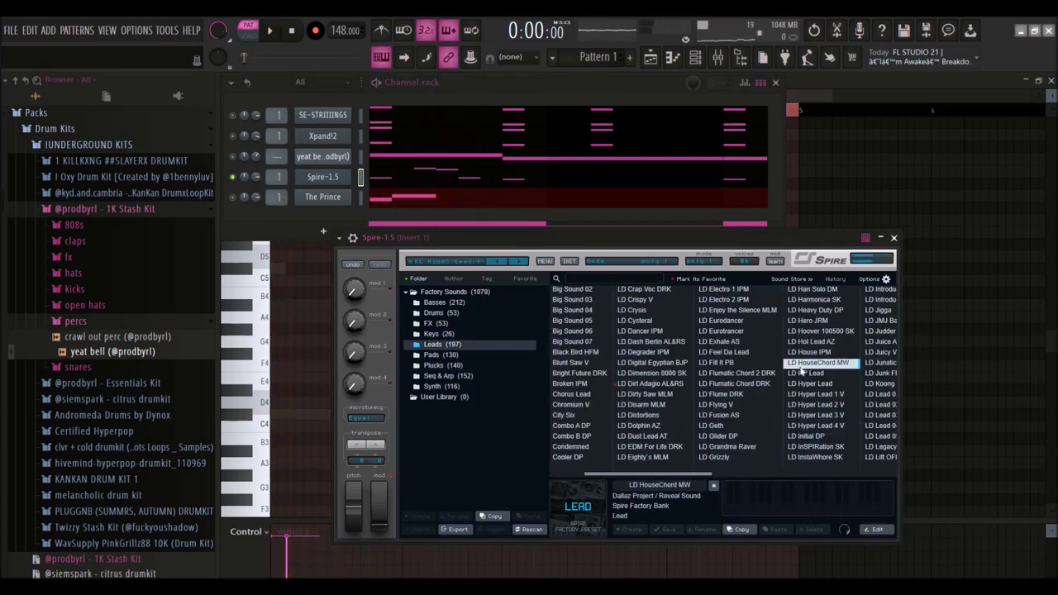
left_click(808, 343)
key("space")
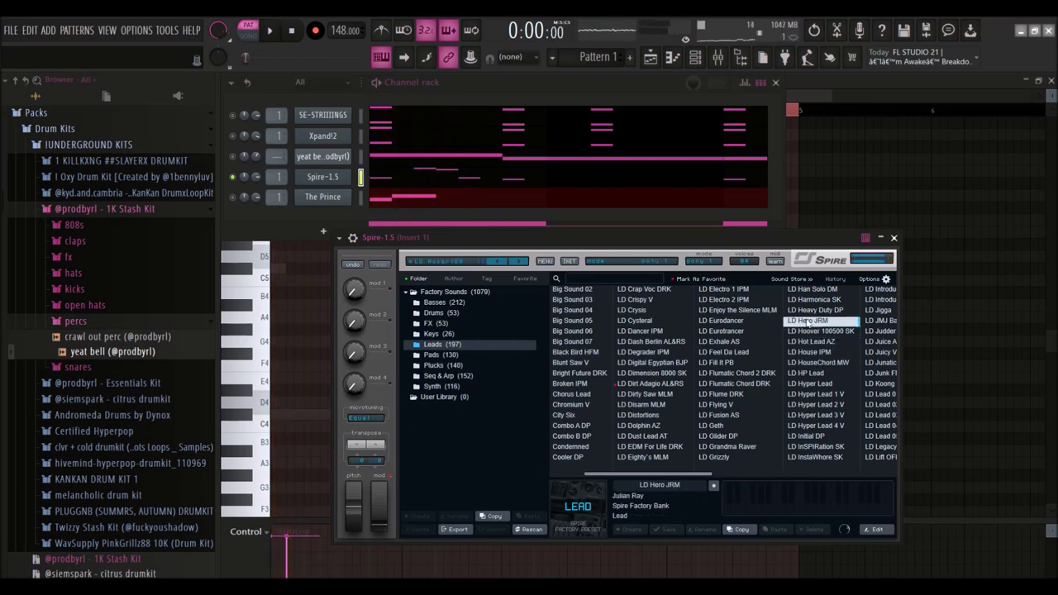
left_click(718, 362)
left_click(731, 353)
key("space")
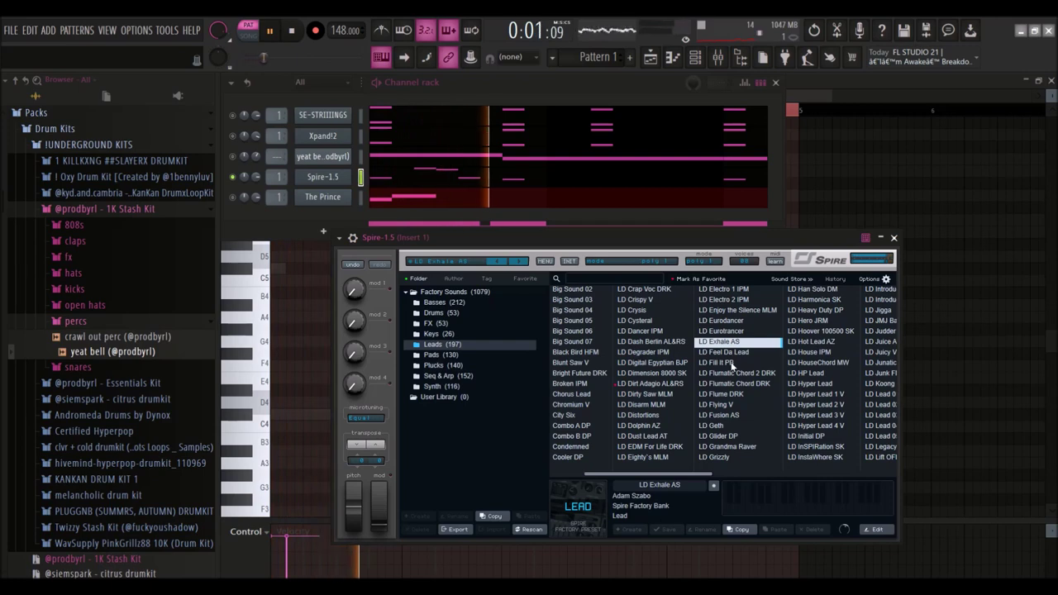
key("space")
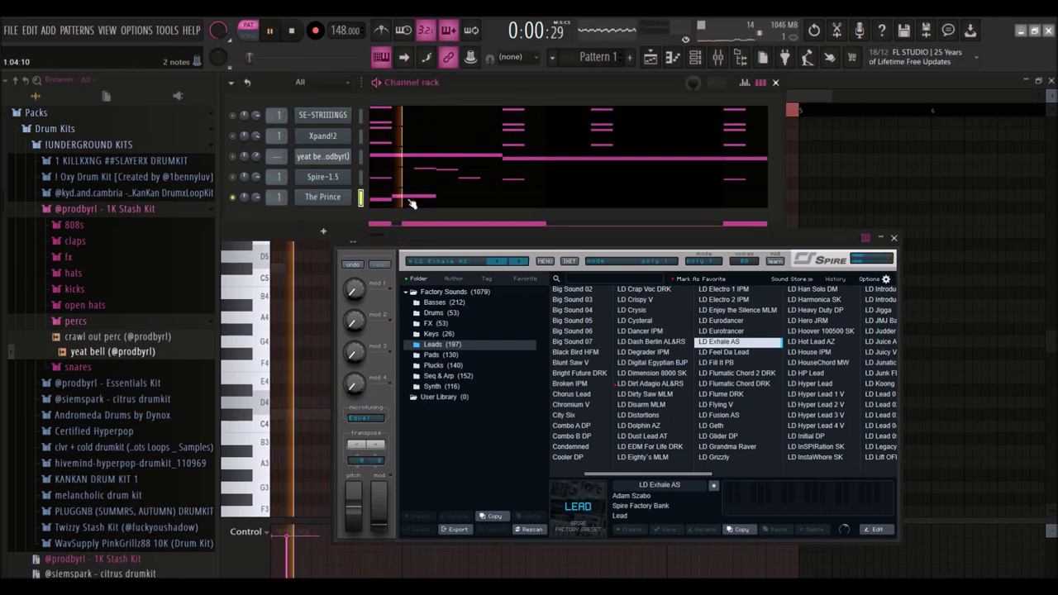
Shorten The Prince's C#6 note to match the C6 note and add an equally short G6 note after it.
left_click(408, 202)
key("space")
scroll(404, 206, "down", 6)
scroll(289, 229, "up", 2)
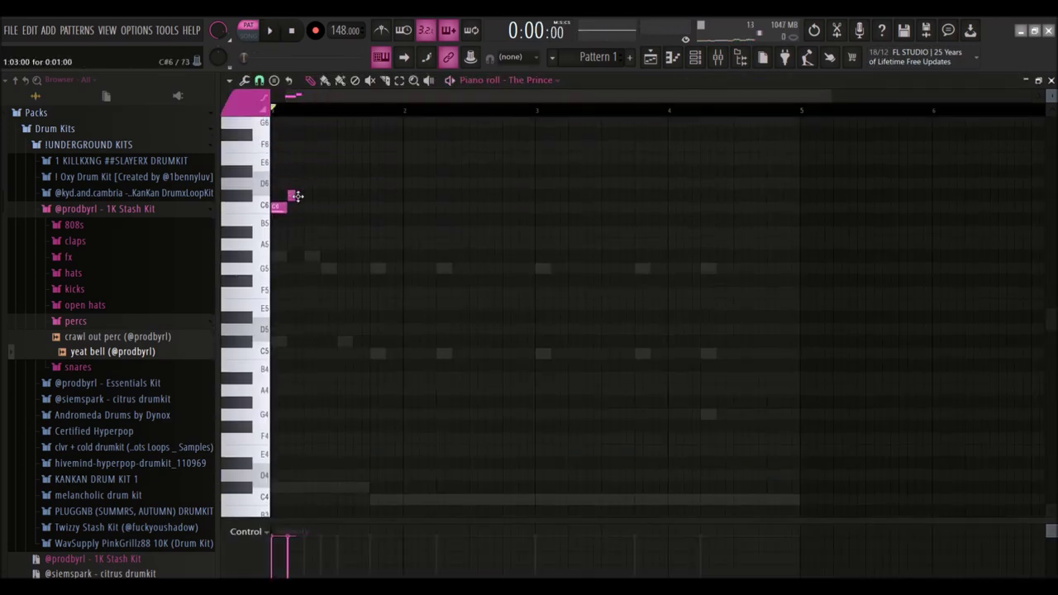
scroll(296, 195, "up", 2)
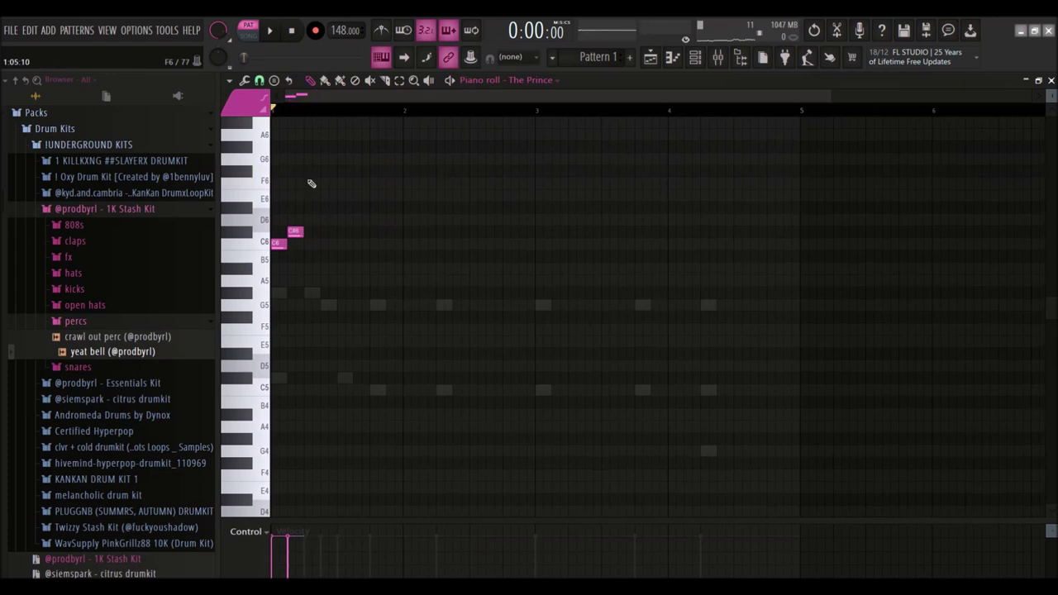
key("space")
right_click(336, 149)
key("space")
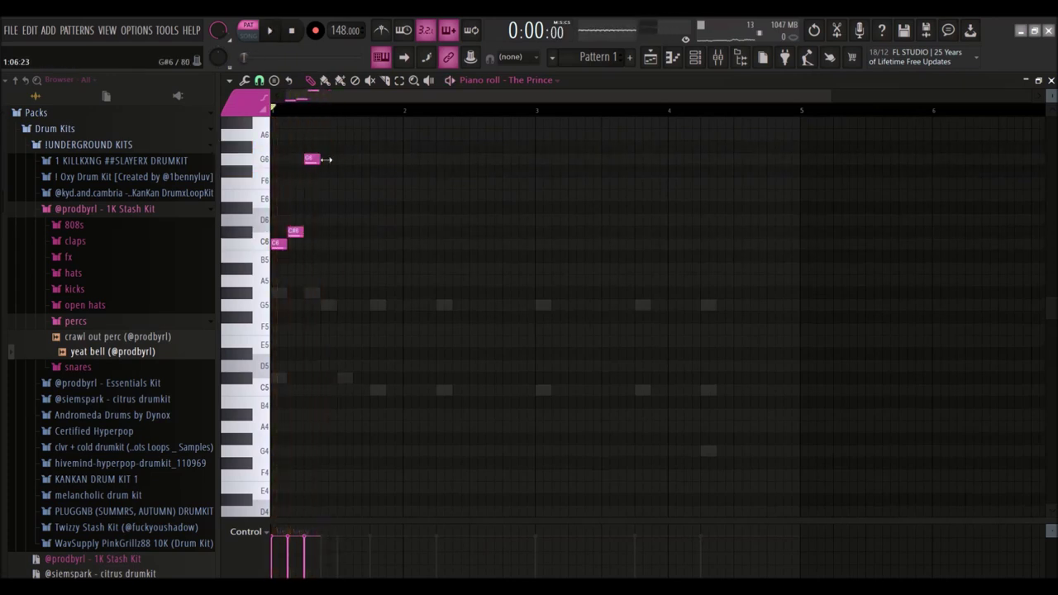
Complete The Prince's motif with a G#6 note and repeat the four-note motif through bars 1 to 4.
key("ctrl+b")
key("ctrl+b")
key("ctrl+b")
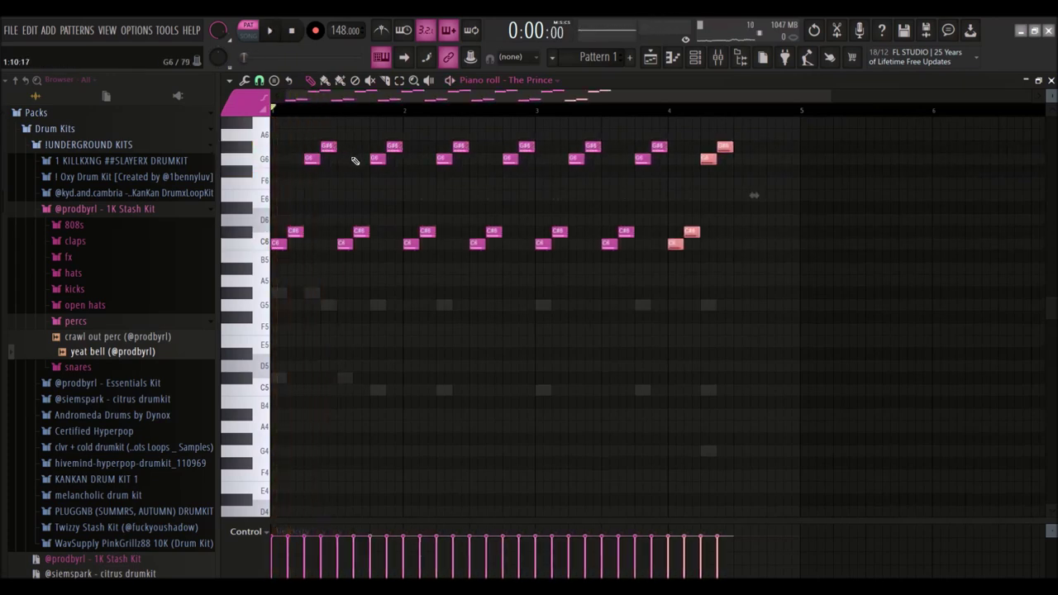
Load the classify theme preset from the keys category in The Prince and play the motif with it.
key("space")
key("F6")
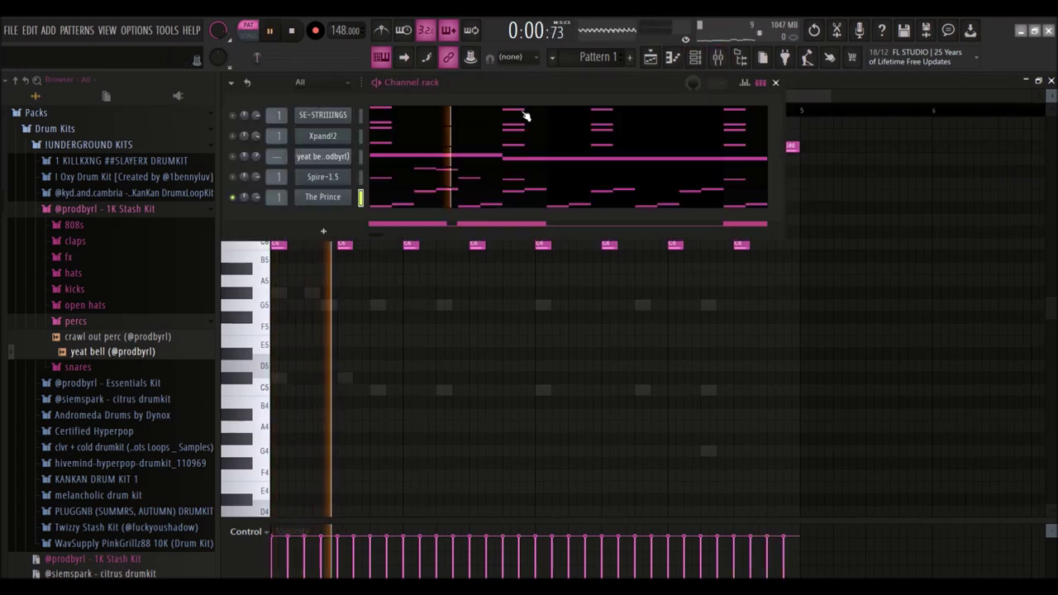
left_click(303, 200)
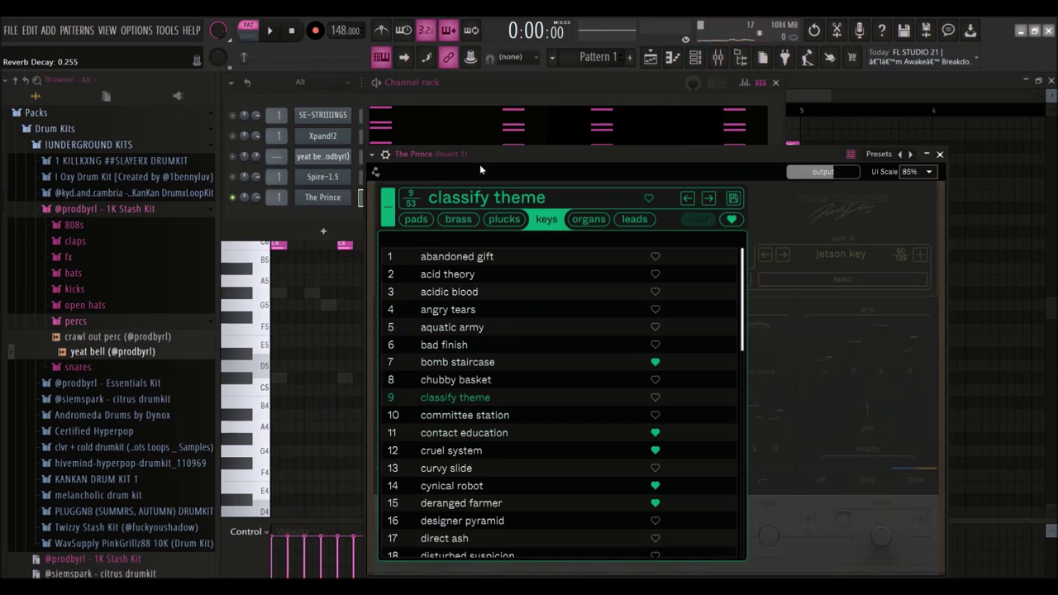
key("space")
left_click_drag(548, 154, 554, 129)
key("space")
Unmute the Xpand!2 and SE-STRIIIINGS channels alongside The Prince and set the Xpand!2 channel volume to 82%.
left_click(233, 136)
key("space")
key("space")
left_click(233, 115)
key("space")
scroll(259, 199, "down", 2)
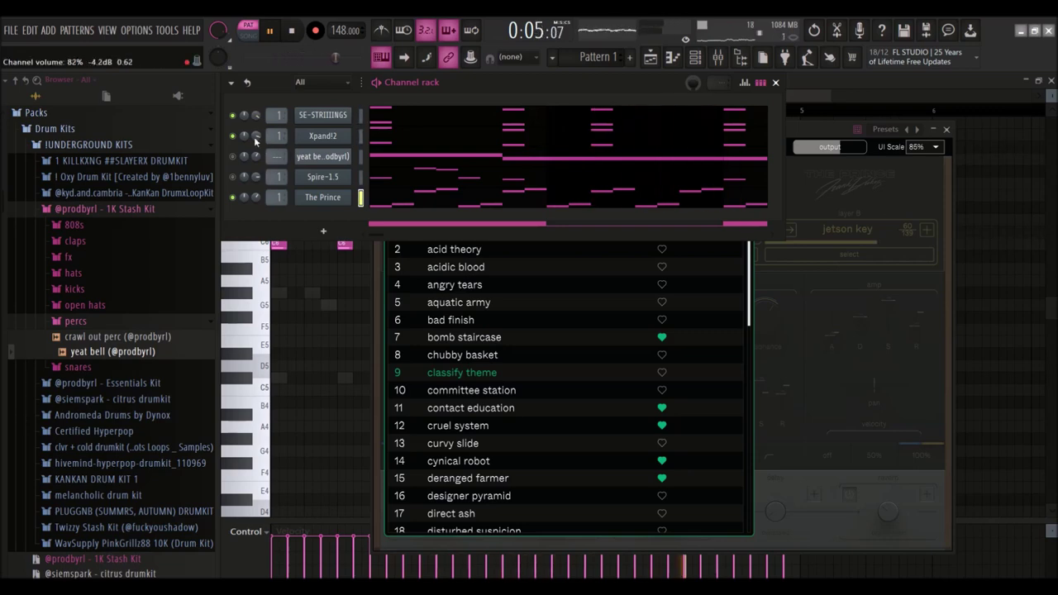
Review the SE-STRIIIINGS pattern by playing that channel on its own.
left_click(378, 129)
key("space")
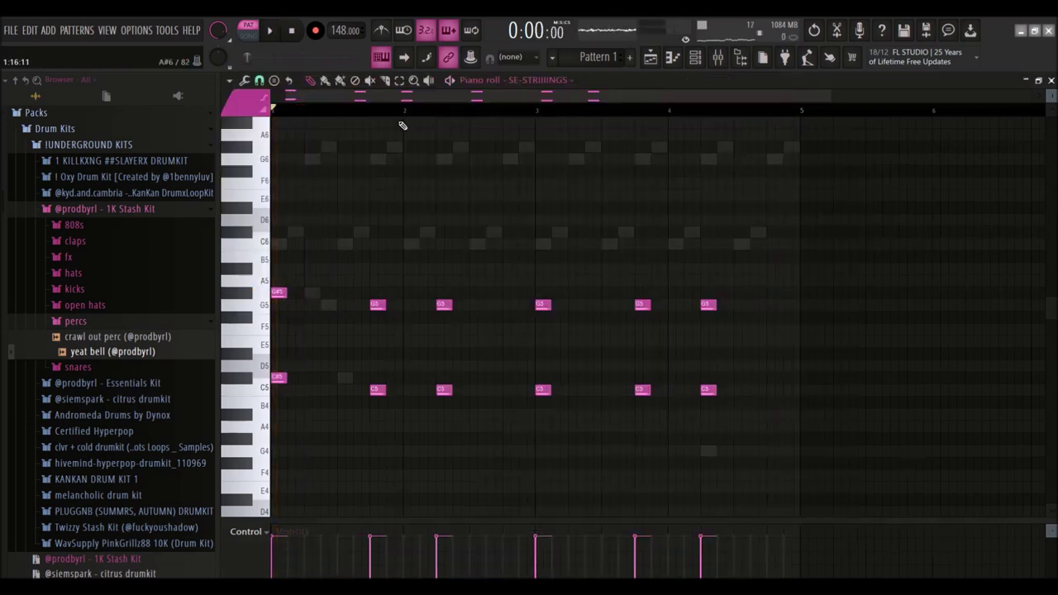
key("space")
left_click(695, 59)
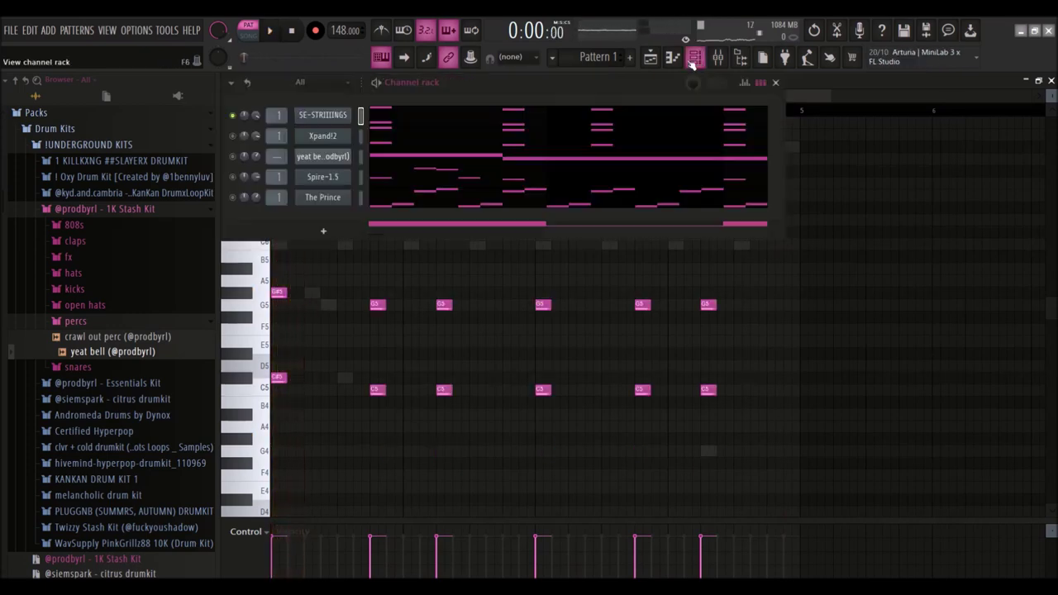
Solo the Xpand!2 channel, play it and open its pattern in the piano roll.
right_click(235, 138)
left_click(249, 144)
key("space")
left_click(377, 144)
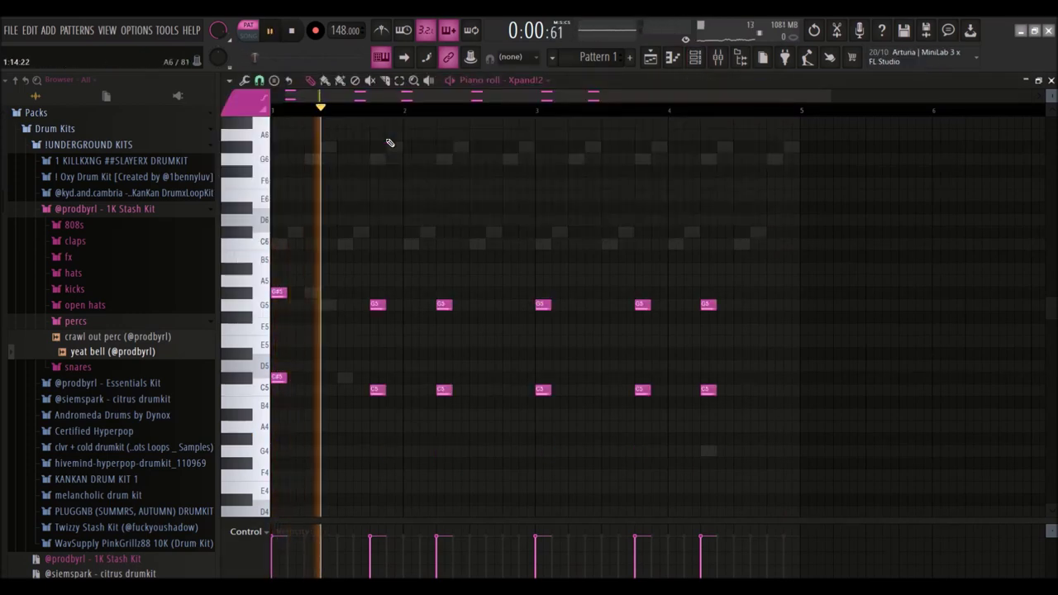
left_click(695, 63)
Try extra G5 and C#5 notes in the second half of bar 3 of the Xpand!2 pattern.
scroll(608, 307, "up", 2)
right_click(605, 307)
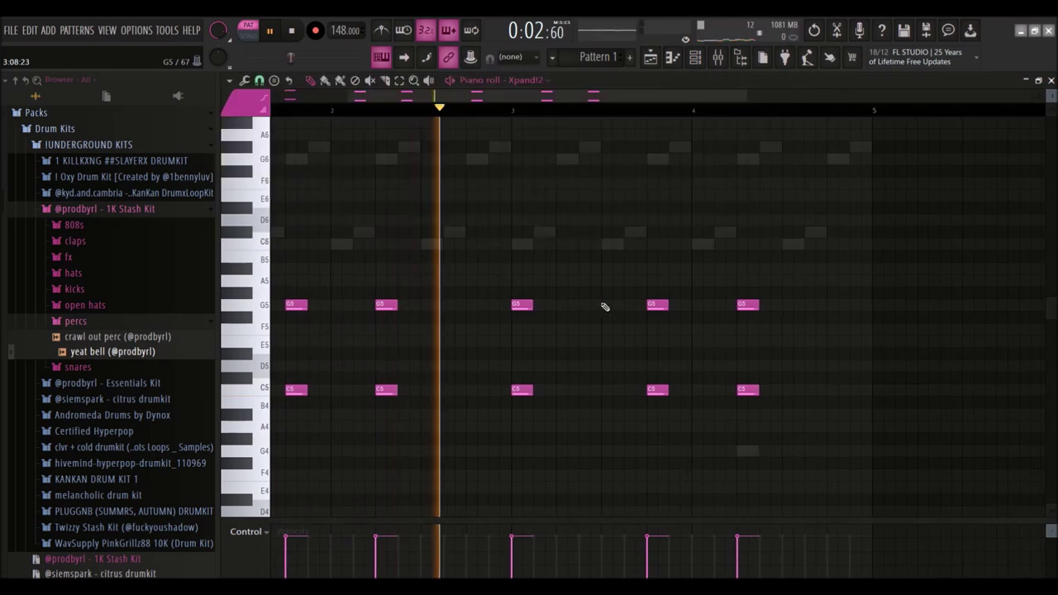
key("space")
left_click(613, 379)
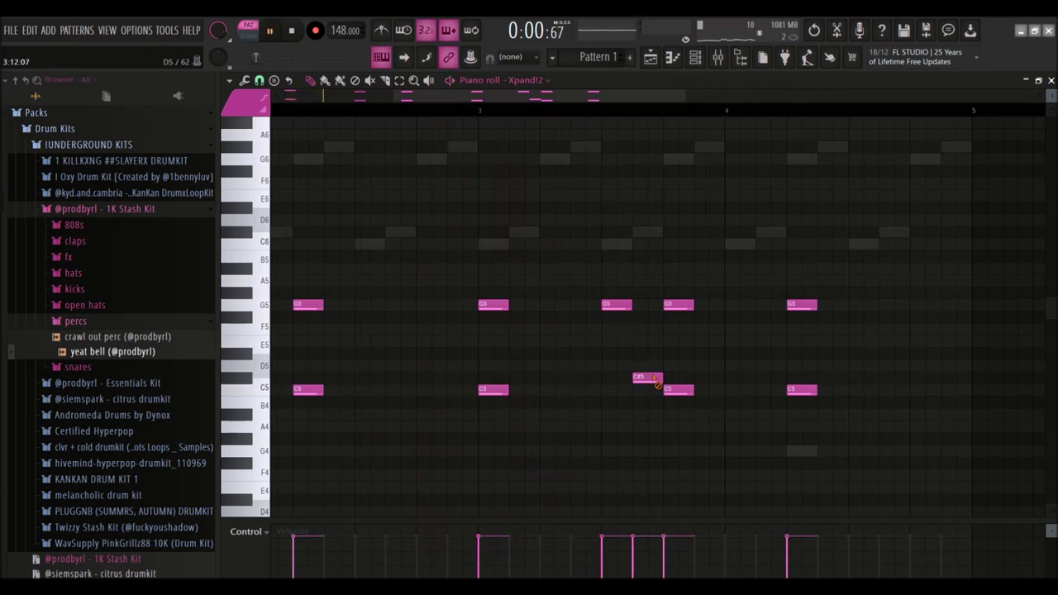
scroll(629, 307, "up", 1)
right_click(621, 305)
right_click(650, 307)
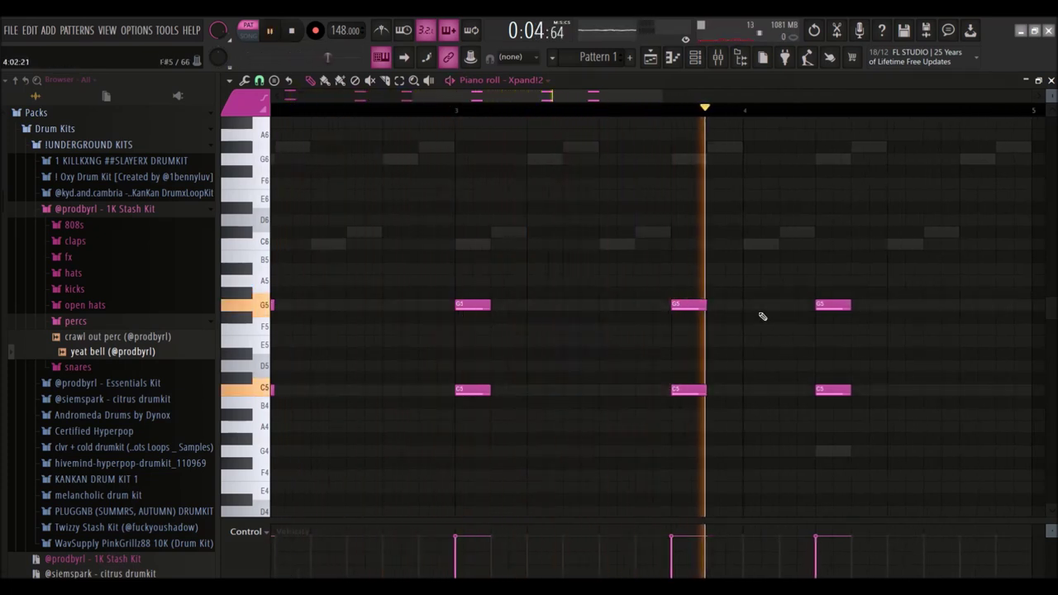
Turn the C5–G5 chord at the start of bar 3 in Xpand!2 into three repeated hits, two short and one longer.
scroll(528, 316, "down", 2)
scroll(387, 317, "up", 3)
scroll(463, 322, "down", 1)
left_click_drag(524, 279, 558, 399)
key("ctrl+b")
left_click_drag(534, 287, 530, 403)
scroll(545, 390, "up", 3)
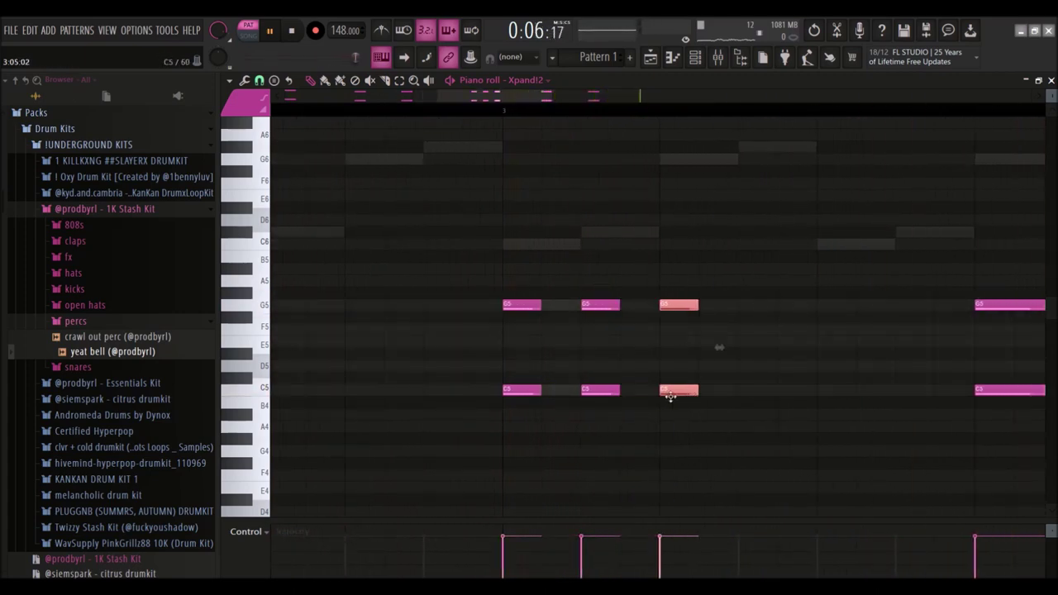
scroll(672, 360, "down", 2)
left_click(698, 283)
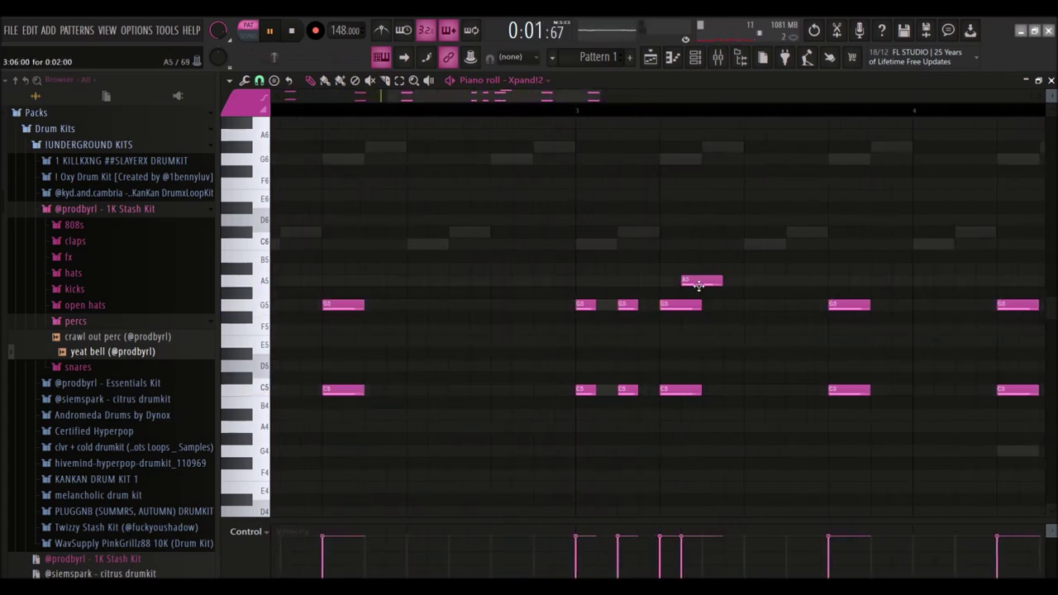
right_click(701, 284)
Raise the Xpand!2 channel volume to 89%.
scroll(717, 285, "down", 2)
key("F6")
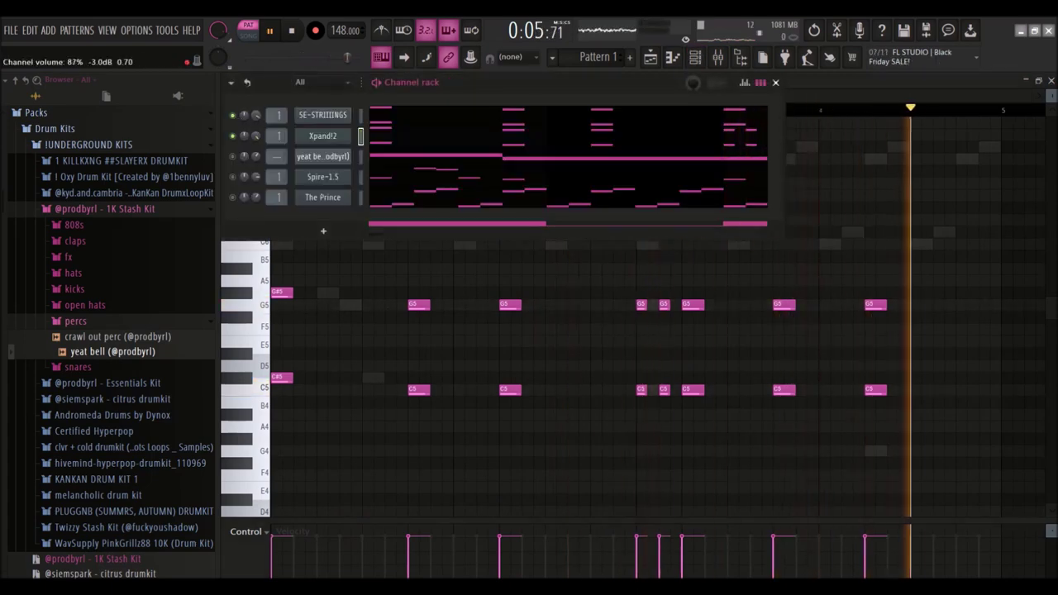
left_click_drag(257, 139, 257, 140)
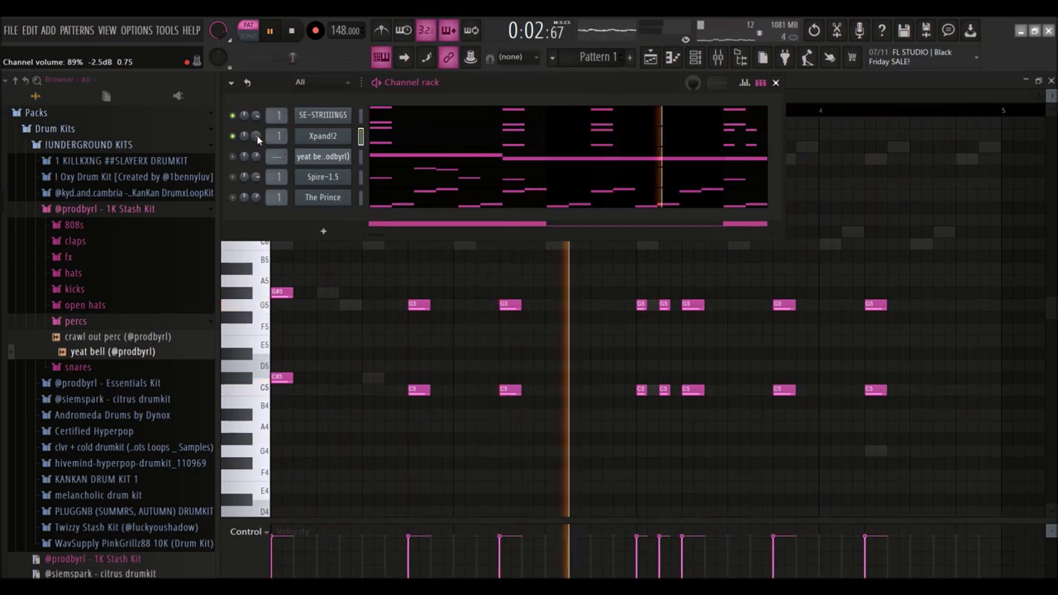
Solo the Spire channel and open its plugin window.
right_click(233, 177)
left_click(249, 187)
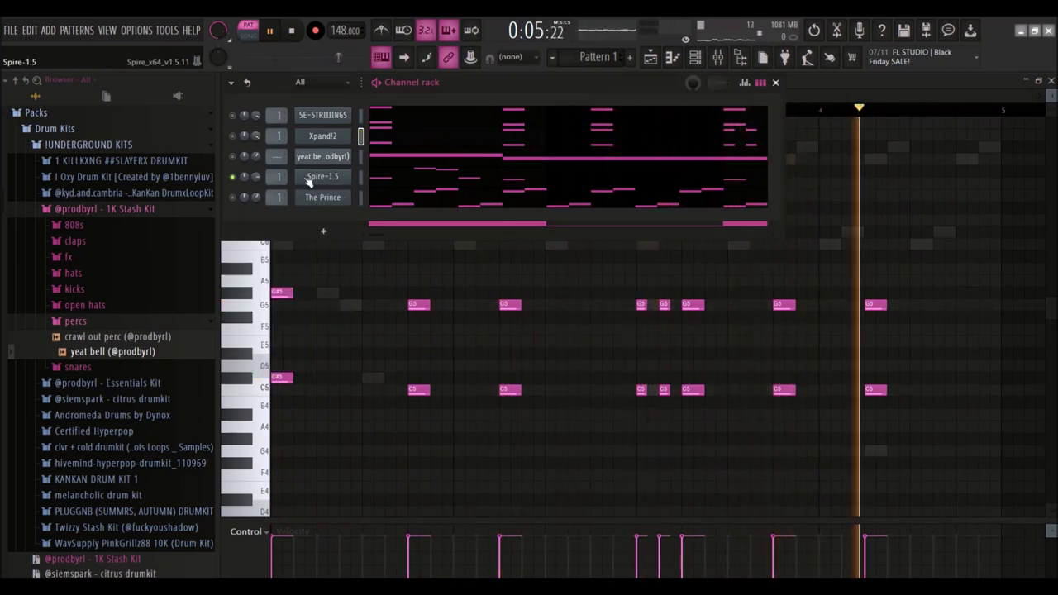
left_click(307, 176)
key("space")
Audition the SY Bubble Chord HFM preset from Spire's factory Synth folder.
left_click(472, 266)
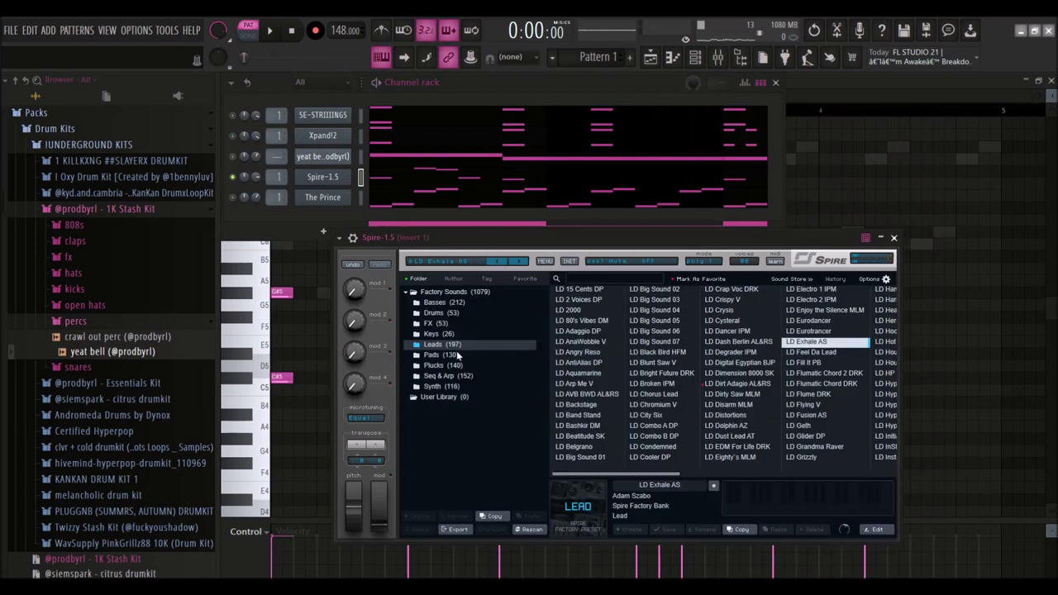
left_click(446, 386)
left_click(589, 384)
key("space")
key("space")
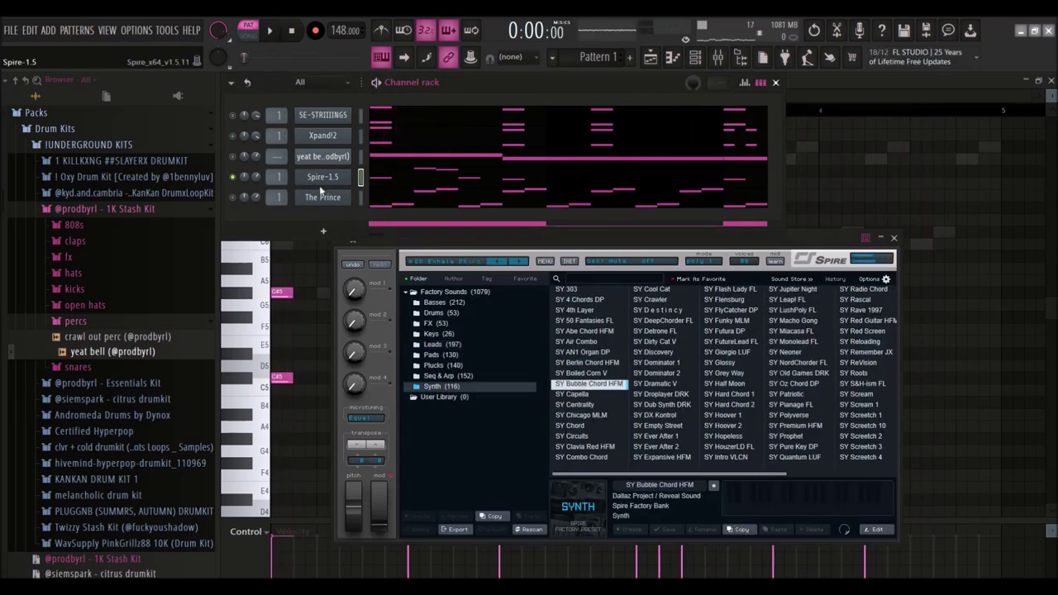
Replace the Spire instrument with Serum, keeping the channel's pattern.
right_click(347, 173)
mouse_move(478, 278)
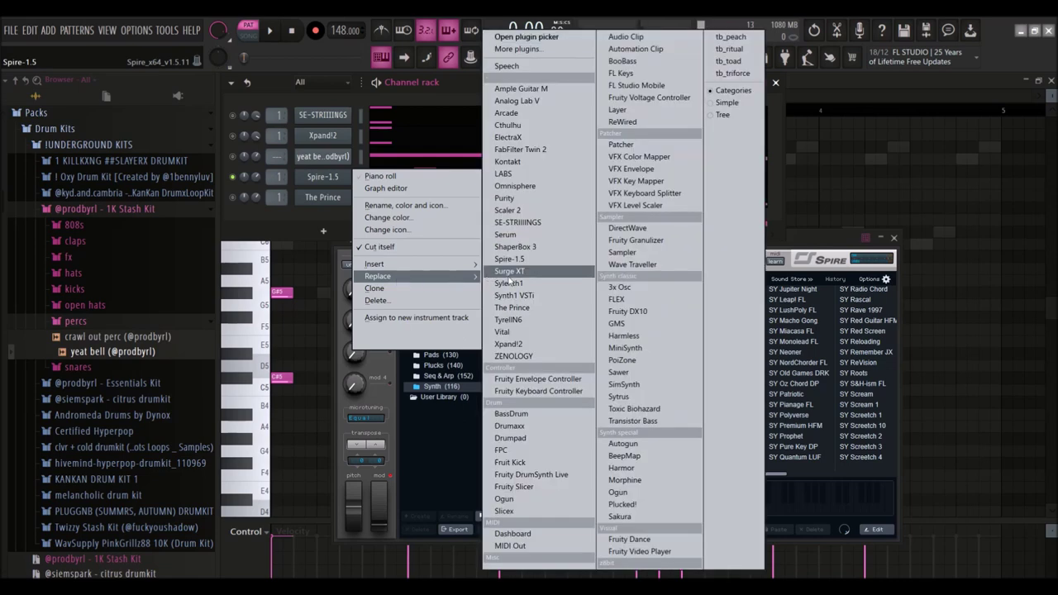
left_click(506, 235)
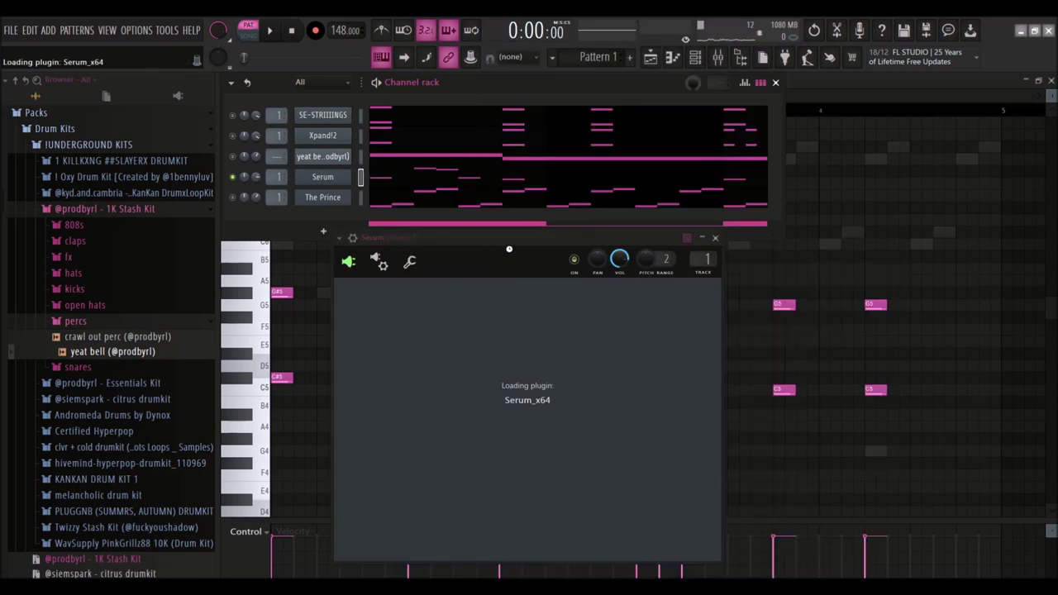
Load the lead [bless] preset from the User PLUGGNB folder's shinju serum bank vol. 2 in Serum and audition it.
left_click(628, 218)
mouse_move(641, 345)
mouse_move(763, 374)
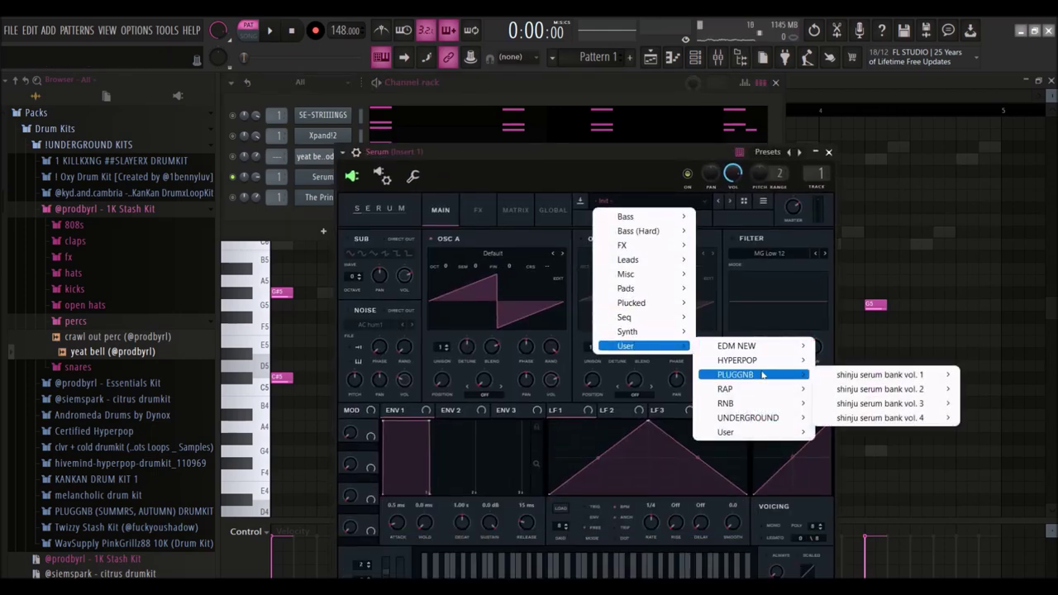
mouse_move(852, 389)
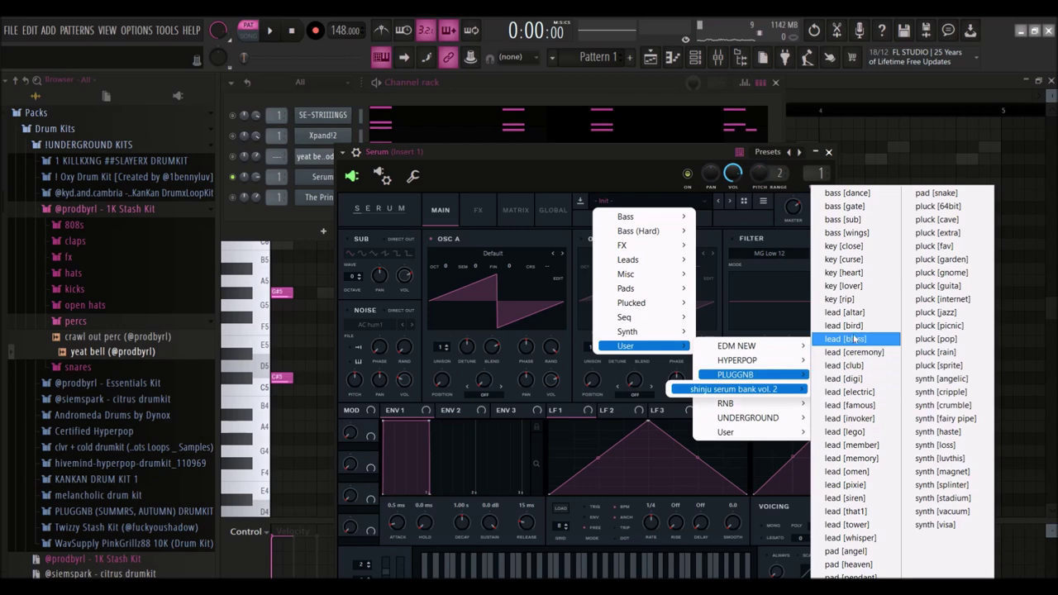
left_click(854, 339)
key("space")
left_click(393, 184)
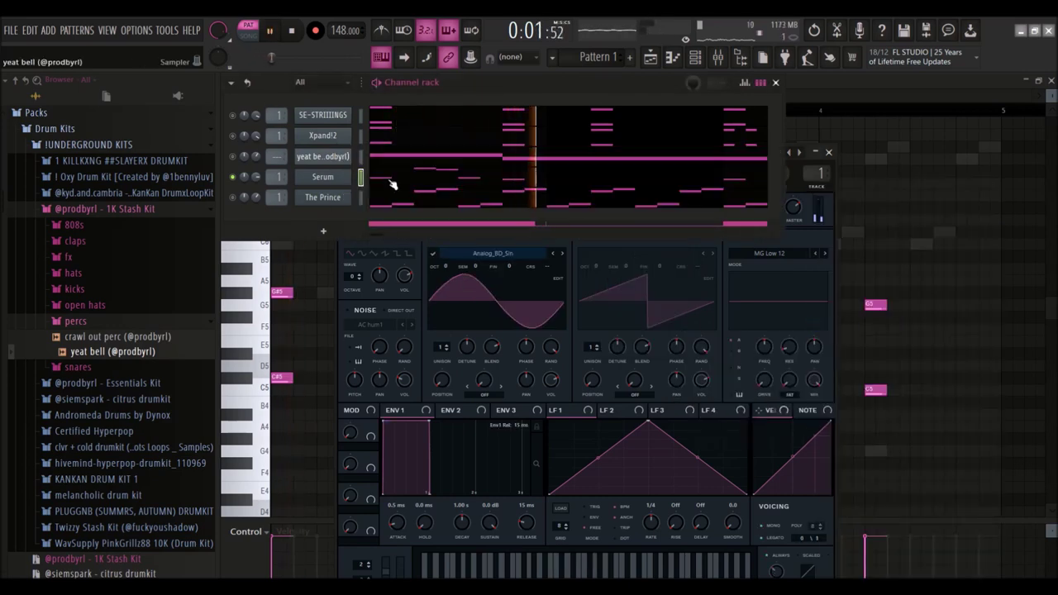
Transpose the Serum melody up one octave in its piano roll and play it back.
key("space")
left_click(405, 181)
key("ctrl+Up")
key("space")
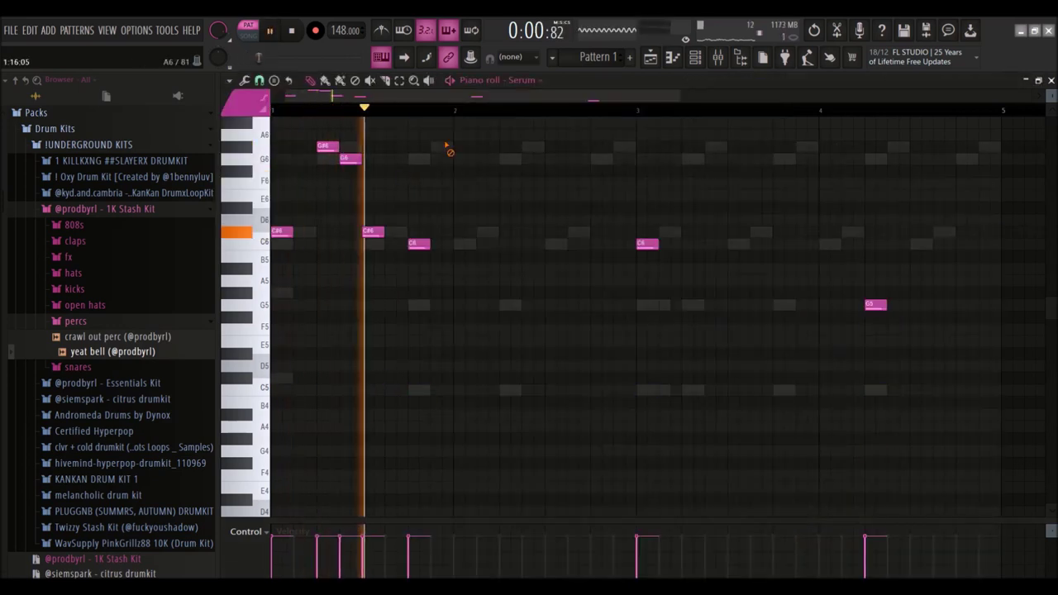
left_click_drag(342, 149, 372, 163)
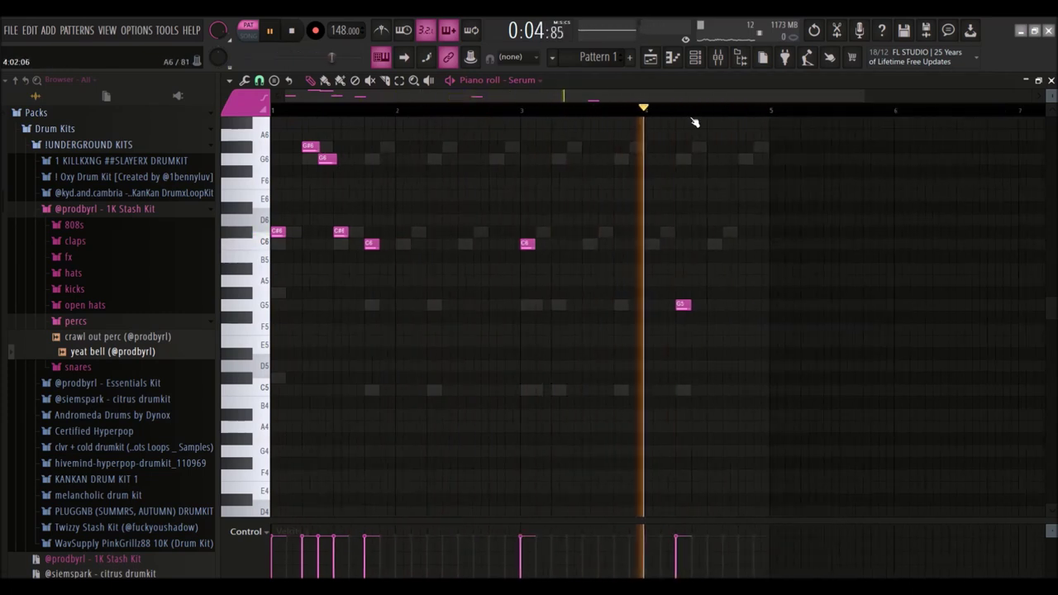
Solo The Prince channel and replace its instrument with a second Serum, keeping the arpeggio pattern.
key("F6")
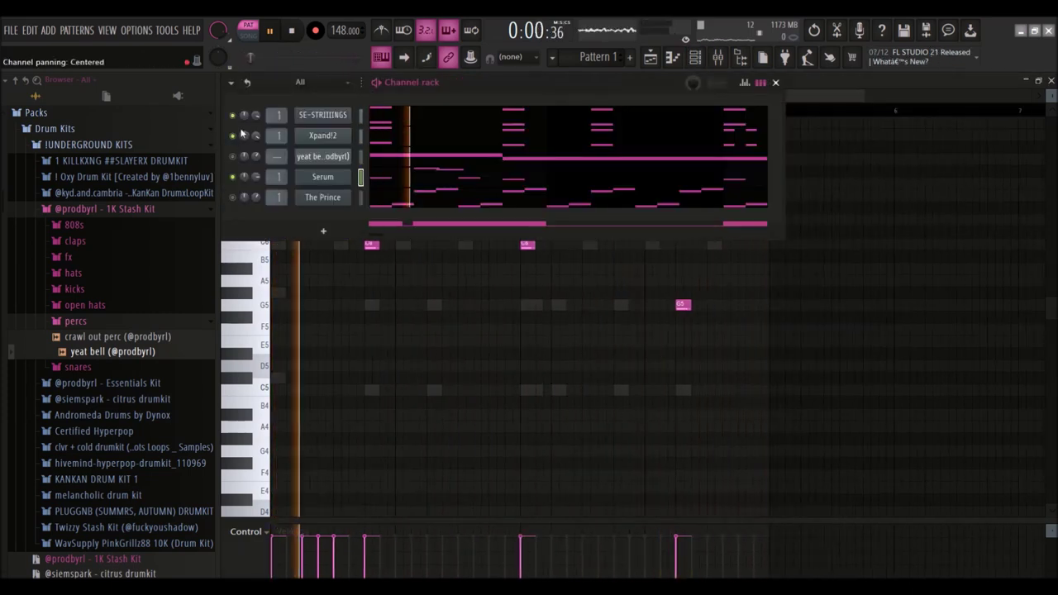
right_click(233, 197)
left_click(250, 202)
right_click(304, 197)
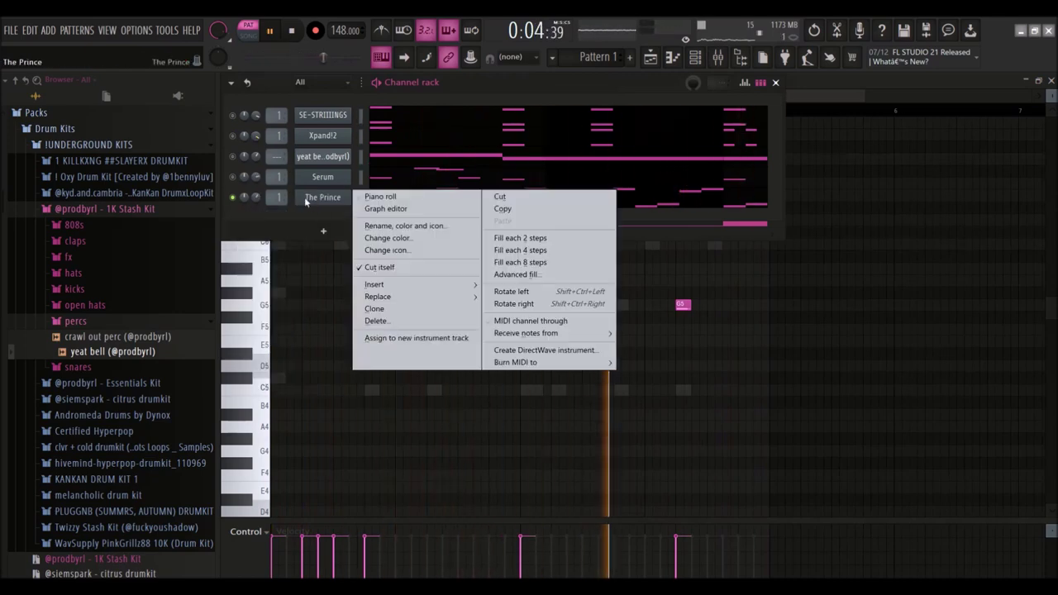
mouse_move(411, 299)
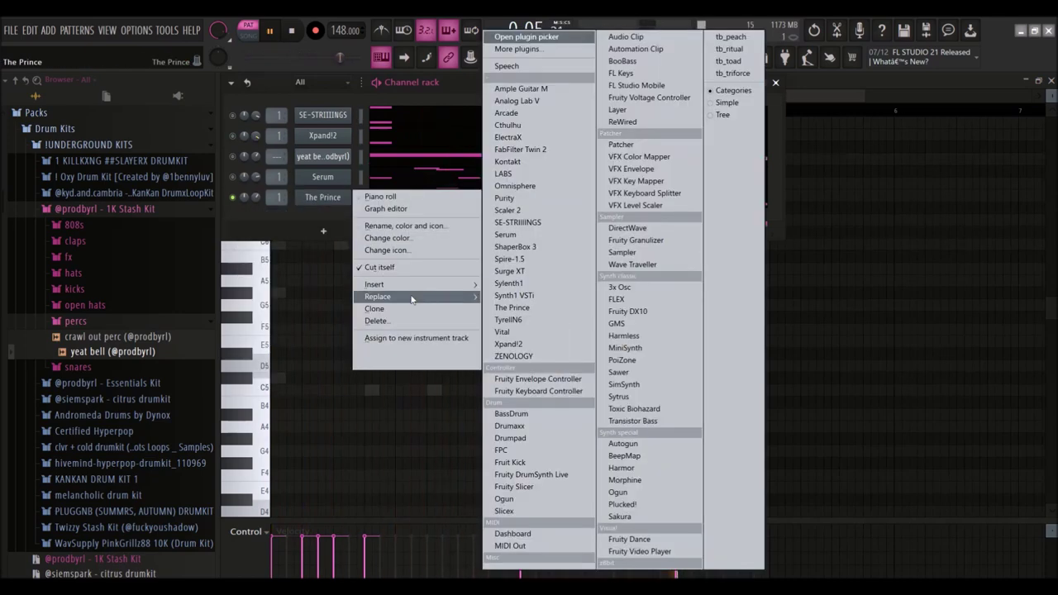
left_click(505, 235)
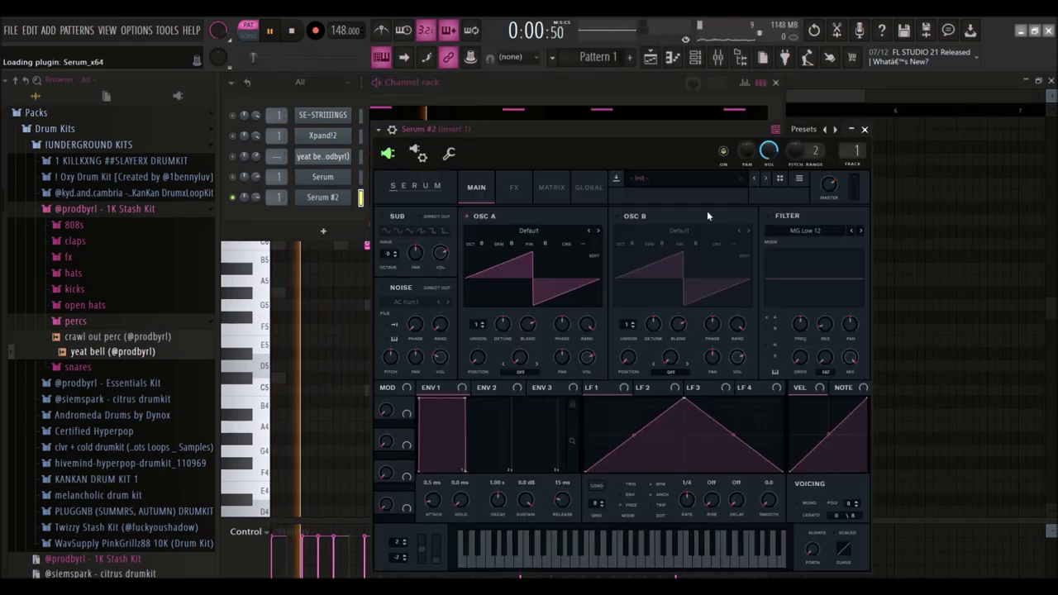
Load the lead [famous] preset from the PLUGGNB shinju serum bank vol. 2 in the second Serum.
left_click(672, 180)
mouse_move(677, 323)
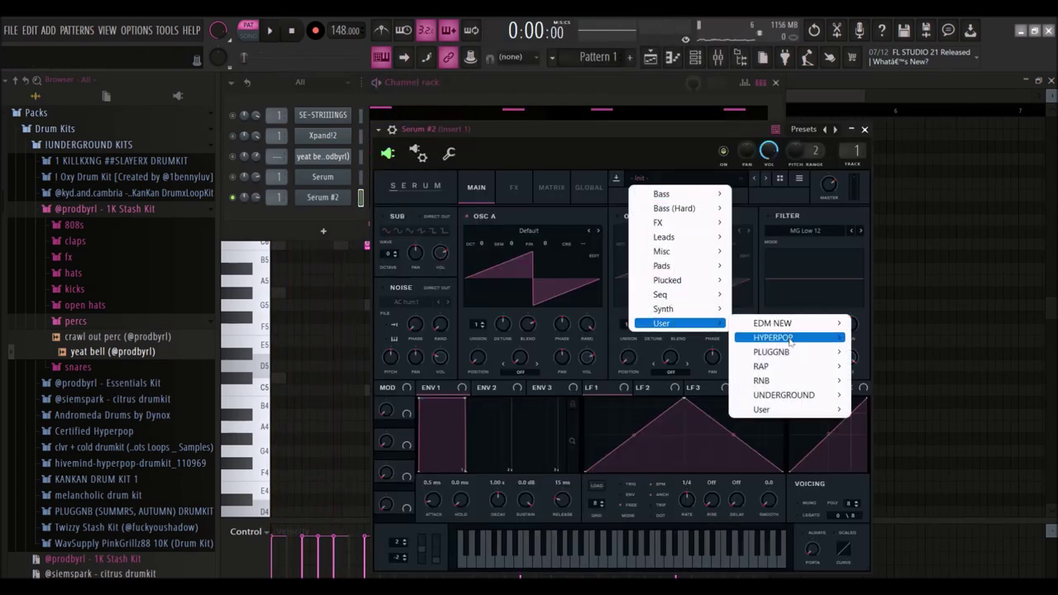
mouse_move(793, 357)
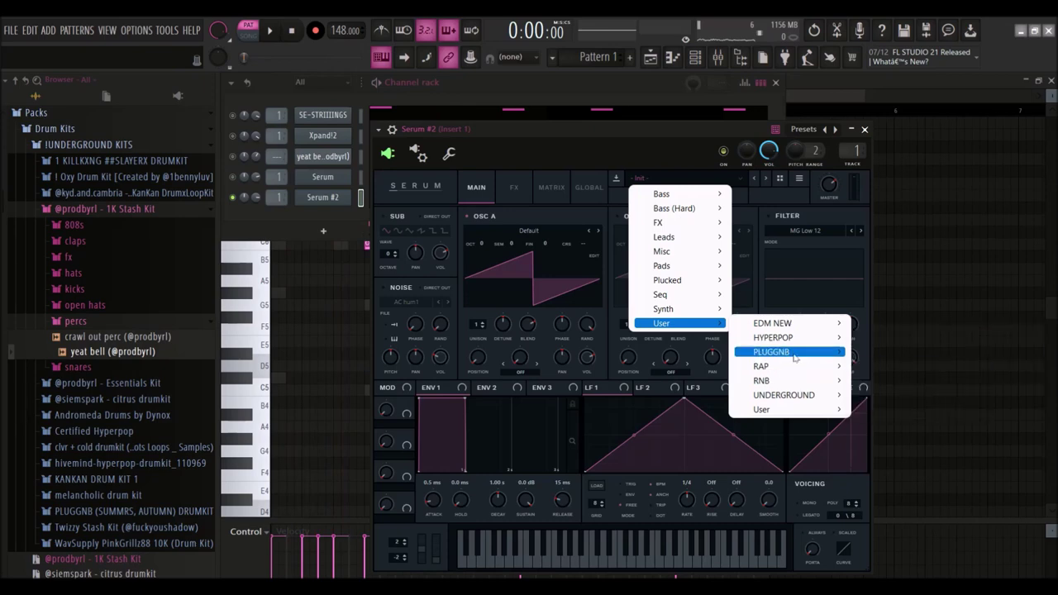
mouse_move(874, 367)
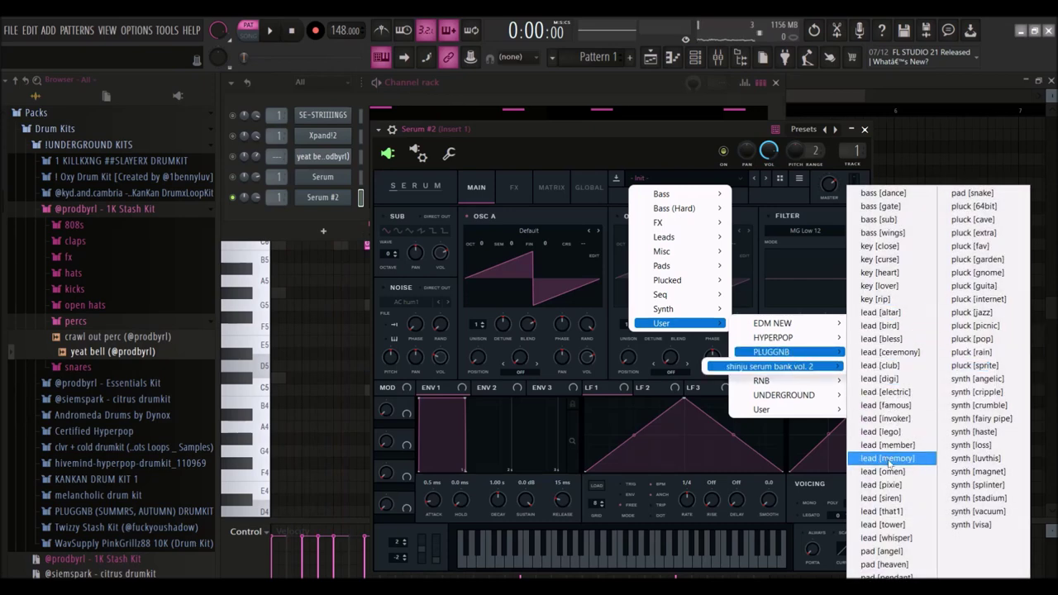
left_click(898, 407)
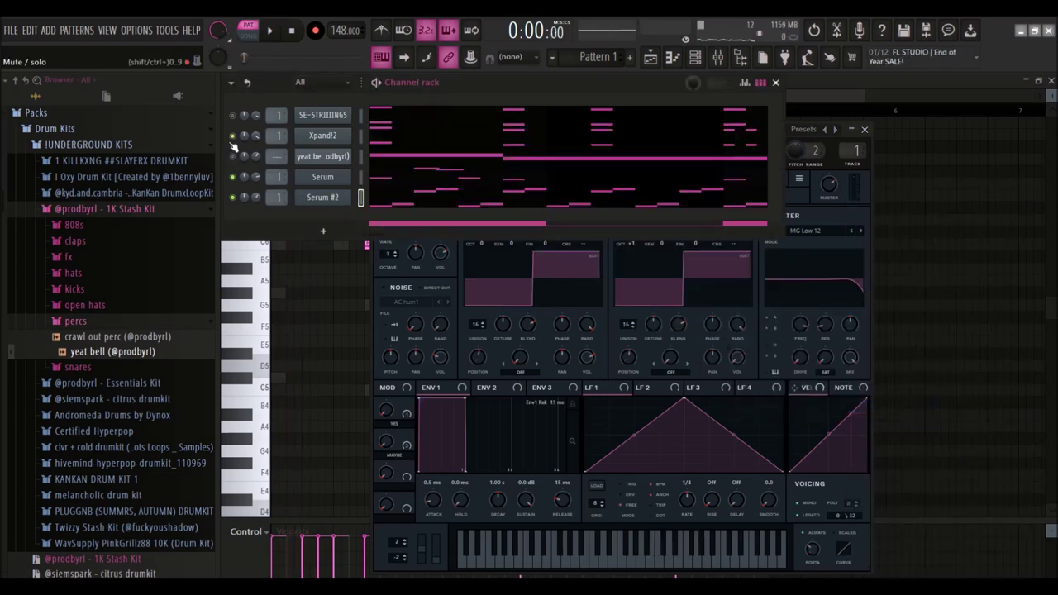
Play the melody layers together and lower the second Serum channel's volume in the mix.
key("space")
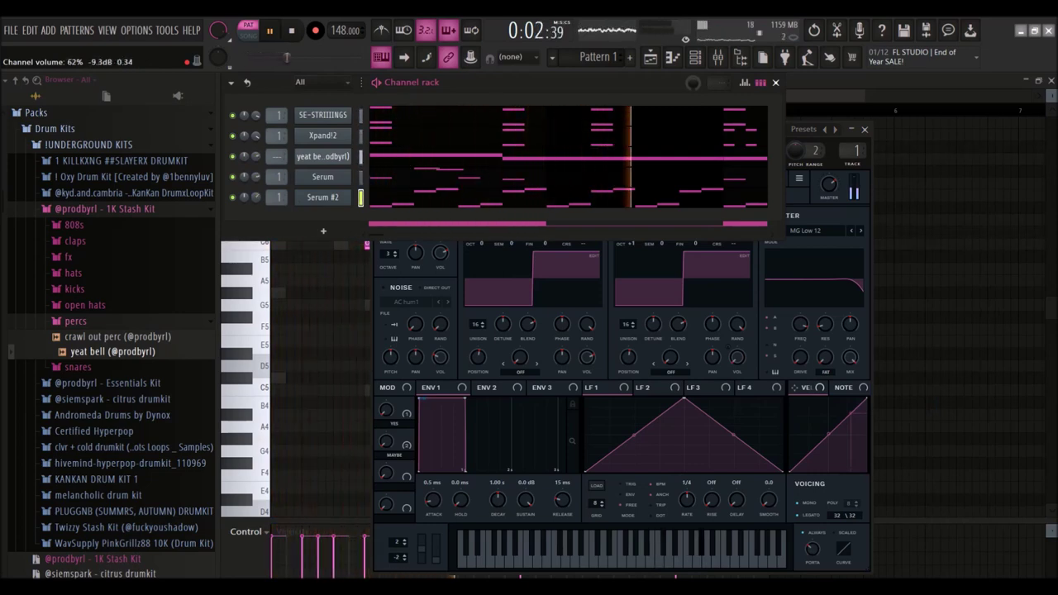
left_click_drag(257, 169, 256, 187)
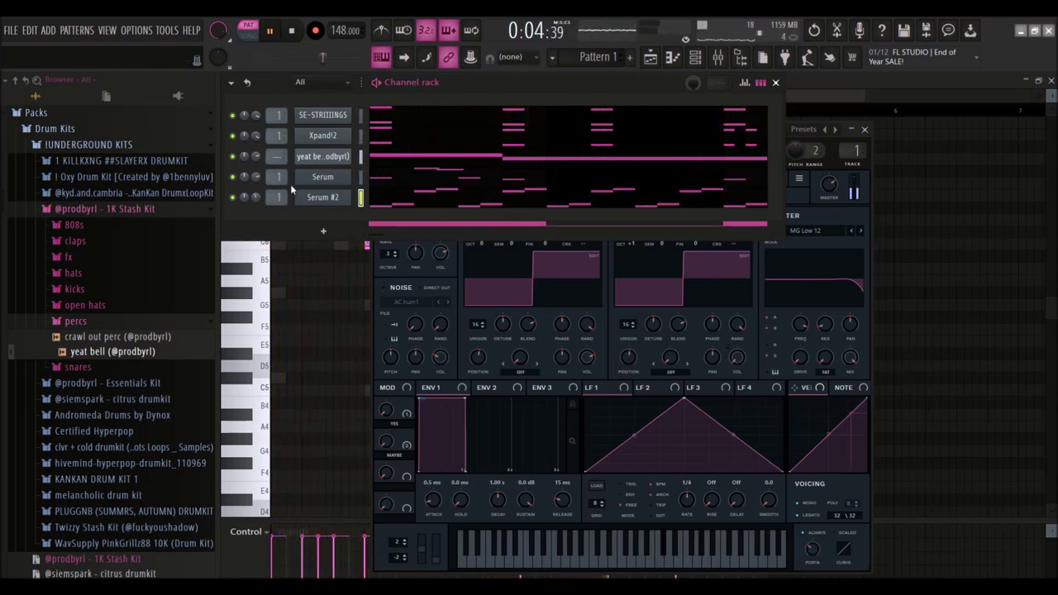
Solo the first Serum channel and route it to mixer insert 2.
right_click(233, 177)
left_click(244, 180)
left_click(718, 57)
key("space")
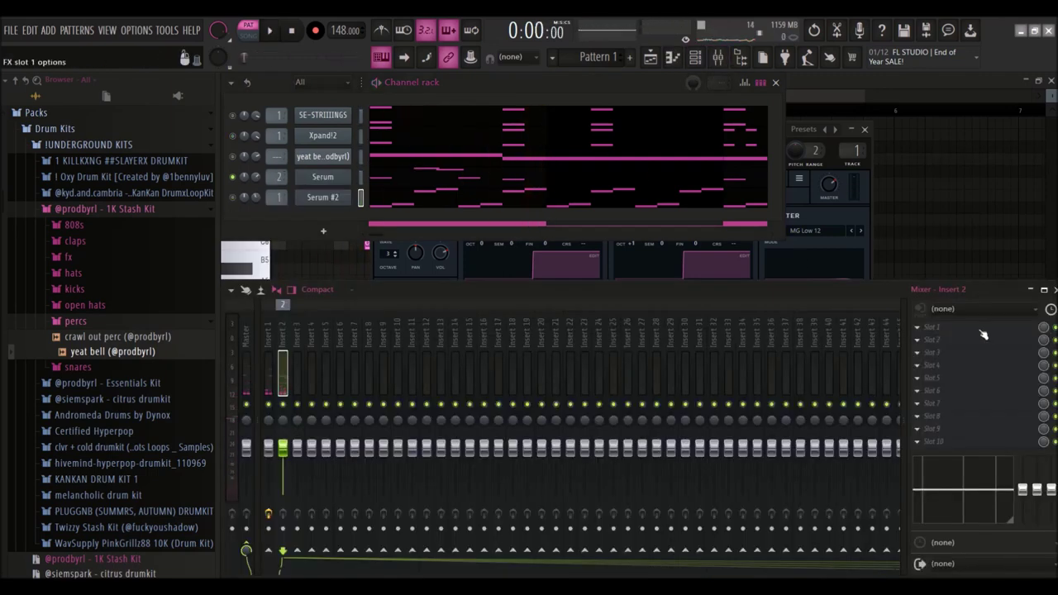
Add Portal to insert 2's first effect slot and open its preset library.
left_click(984, 333)
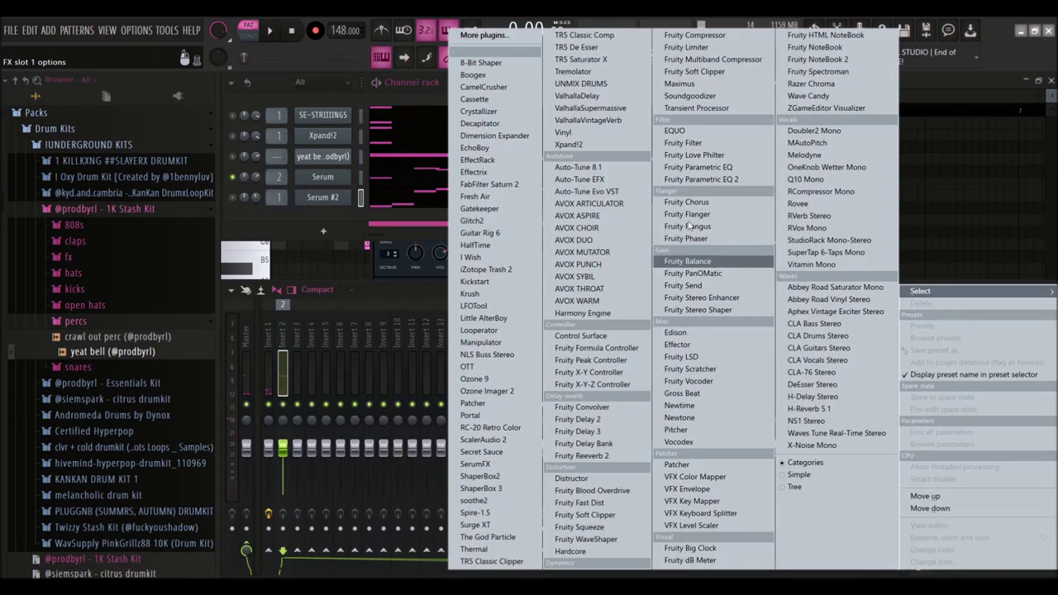
left_click(496, 416)
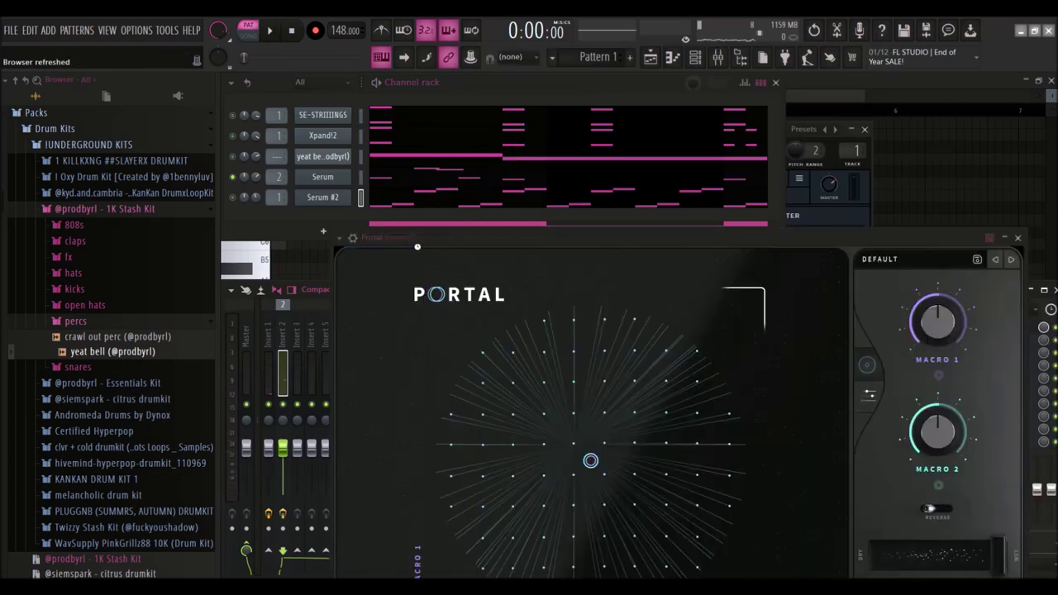
left_click_drag(461, 239, 460, 166)
left_click(880, 188)
scroll(438, 505, "down", 5)
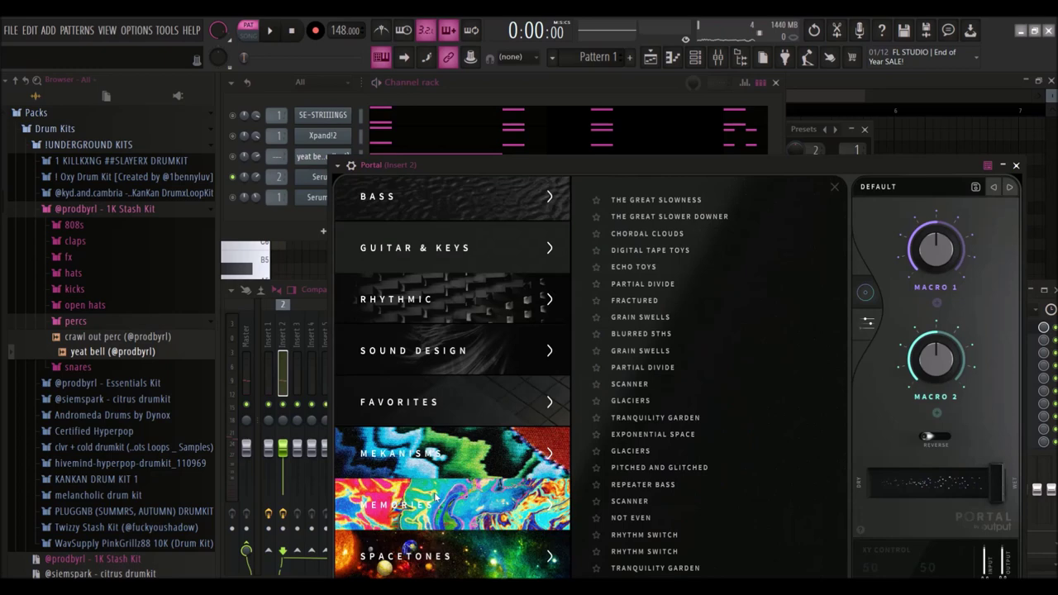
Audition Portal's Mekanisms presets over the soloed lead, including DOWNGRADE, and settle on PITCHVERB.
left_click(463, 453)
left_click(641, 384)
key("space")
left_click_drag(698, 165, 700, 110)
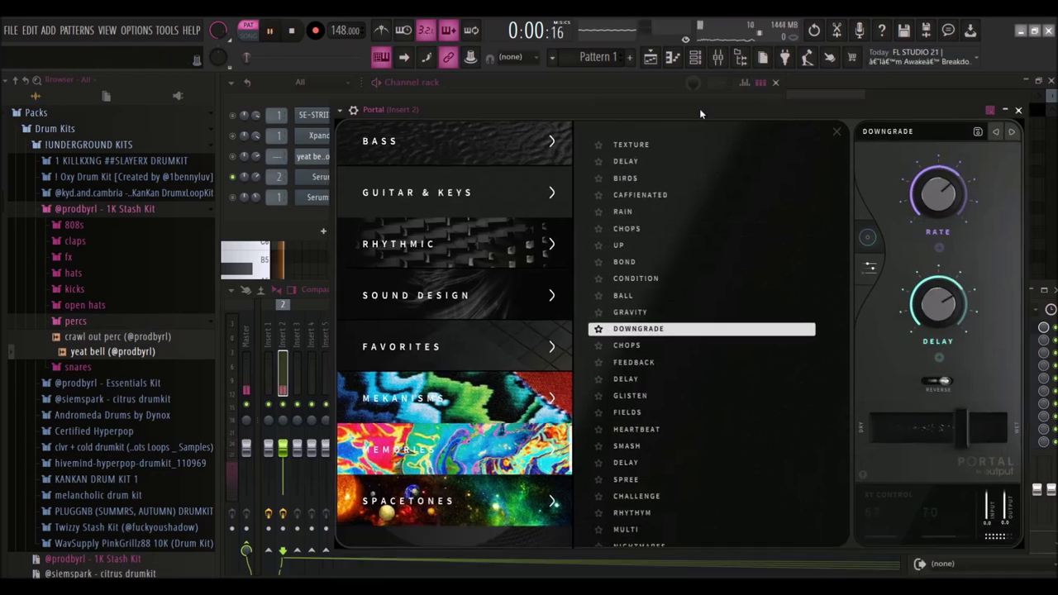
scroll(666, 350, "down", 5)
left_click(661, 364)
left_click(661, 415)
scroll(662, 416, "down", 2)
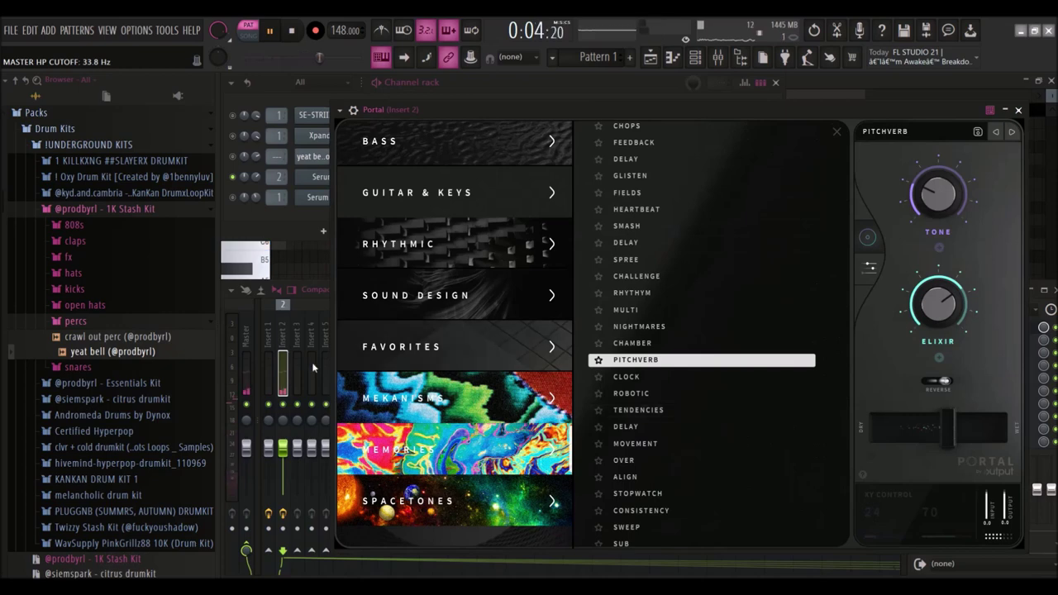
Add Fruity parametric EQ 2 to insert 2's second effect slot.
left_click(281, 337)
left_click(918, 339)
mouse_move(921, 291)
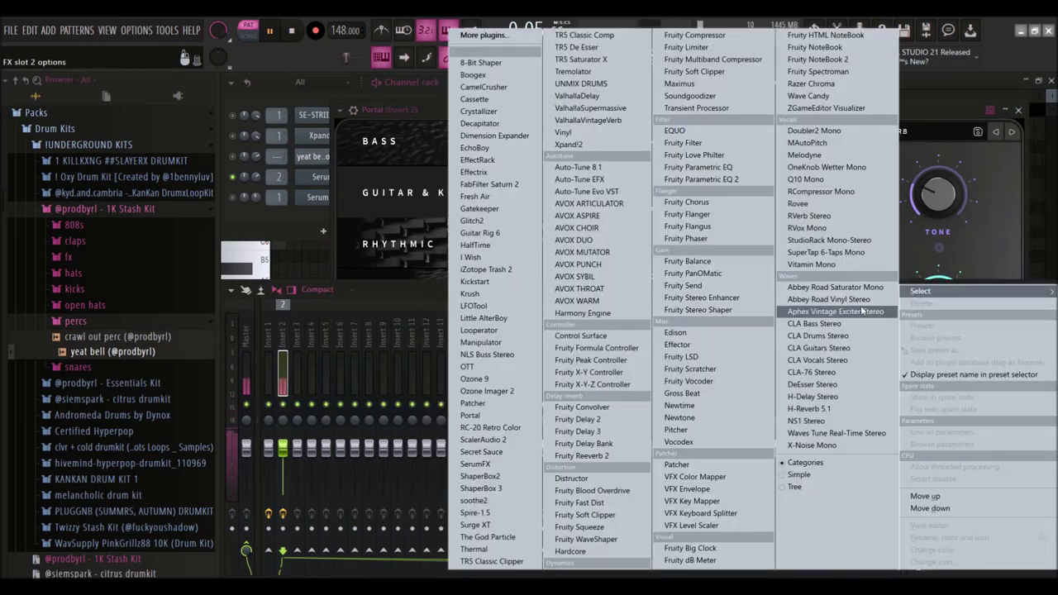
left_click(708, 181)
Change EQ band 1 to a high pass filter, set its order, and raise its frequency to cut the lead's lows.
right_click(415, 367)
mouse_move(434, 400)
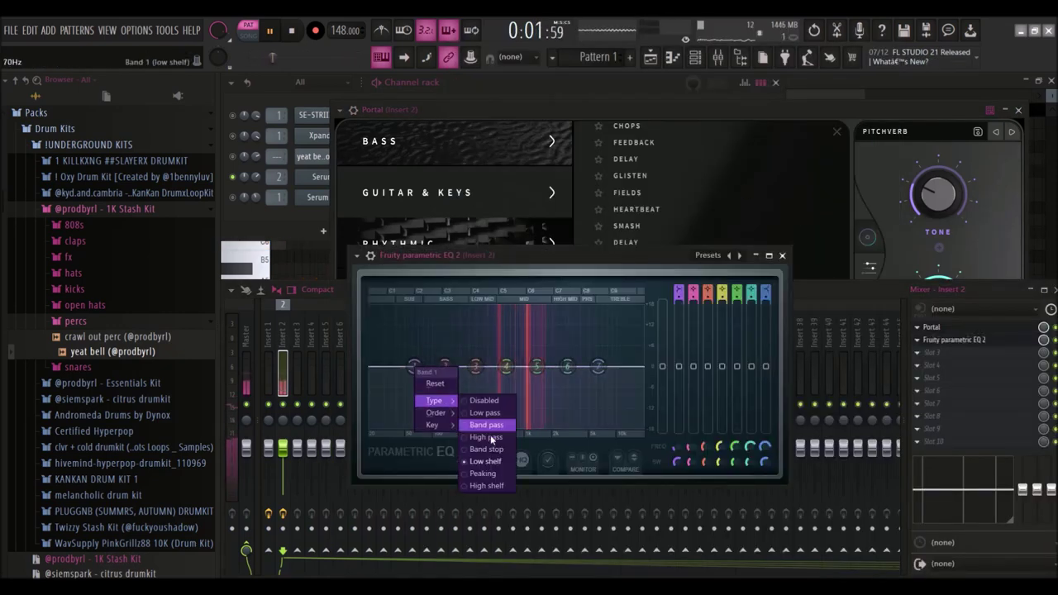
left_click(486, 436)
left_click(477, 415)
left_click_drag(414, 366, 452, 366)
Lower the insert 2 fader and unmute the yeat bell, Xpand!2 and SE-STRIIIINGS channels.
left_click_drag(283, 451, 283, 471)
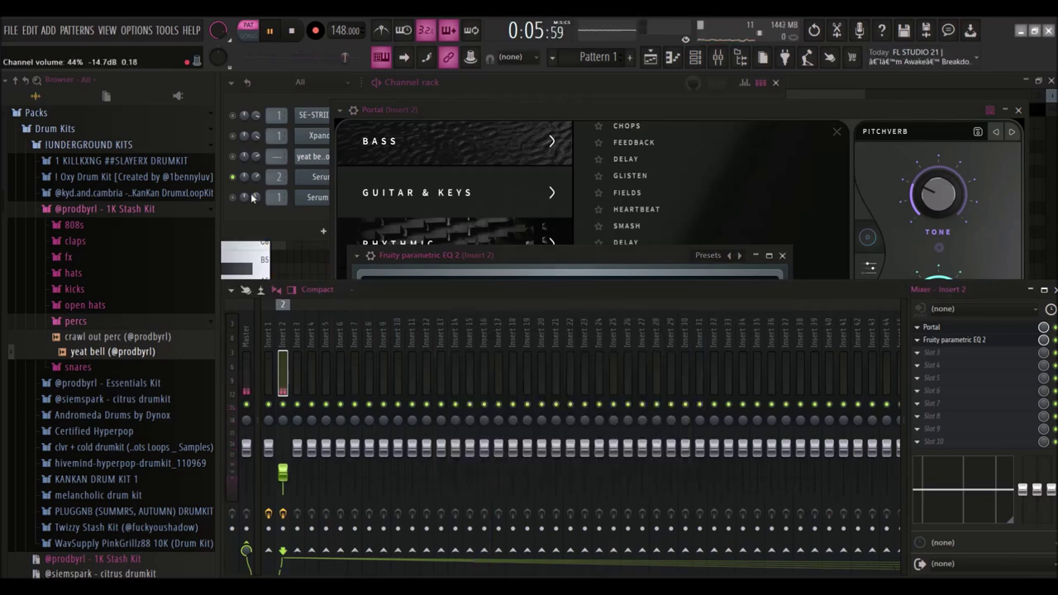
left_click(233, 156)
left_click(233, 136)
left_click(233, 116)
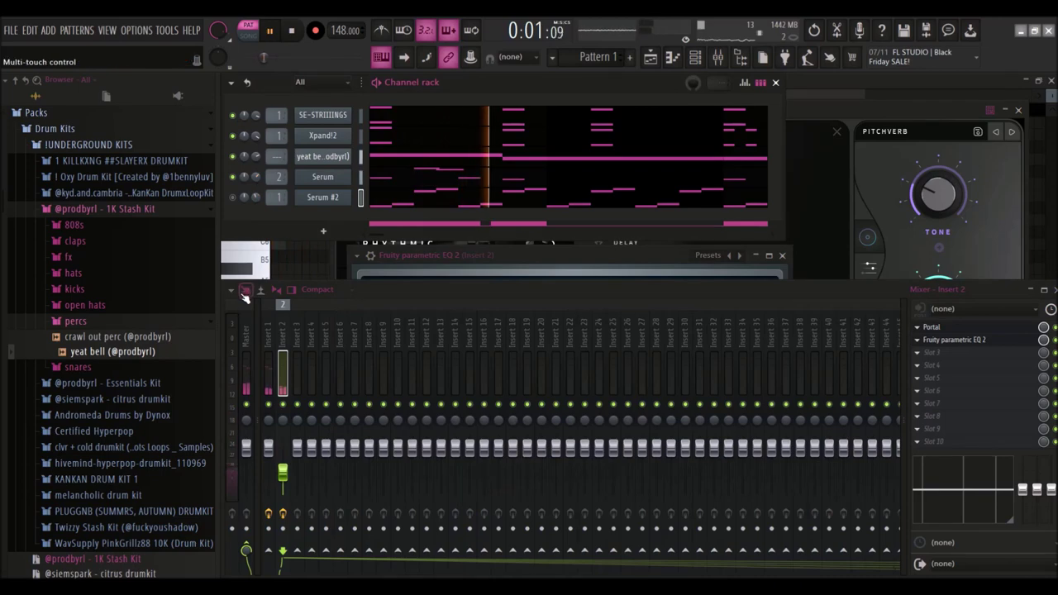
Load a saved mixer track preset with NLS Buss Stereo and Fruity soft clipper onto the Master track.
left_click(246, 330)
right_click(246, 330)
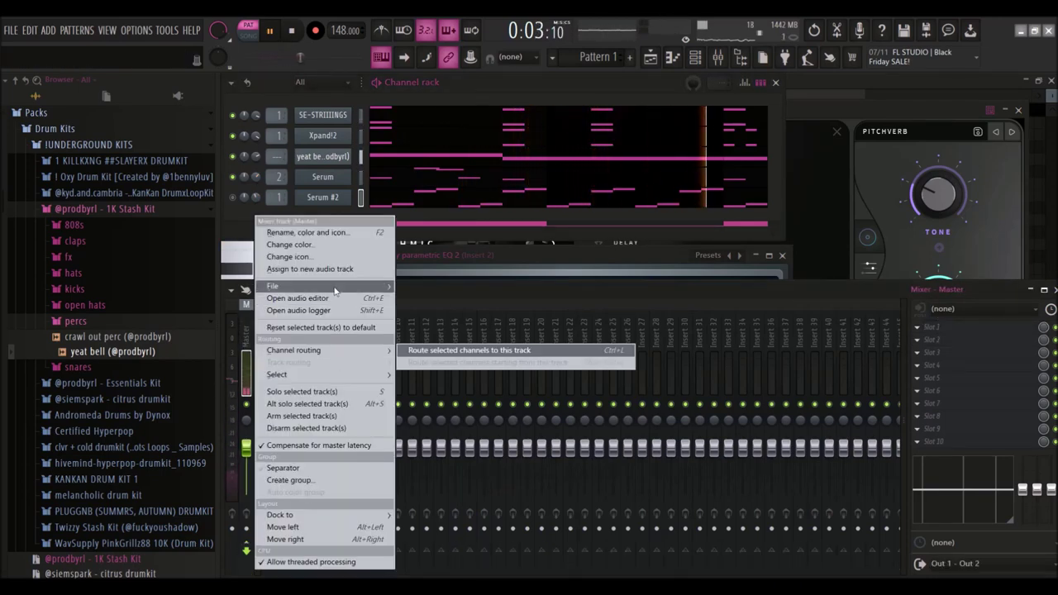
mouse_move(335, 291)
left_click(479, 512)
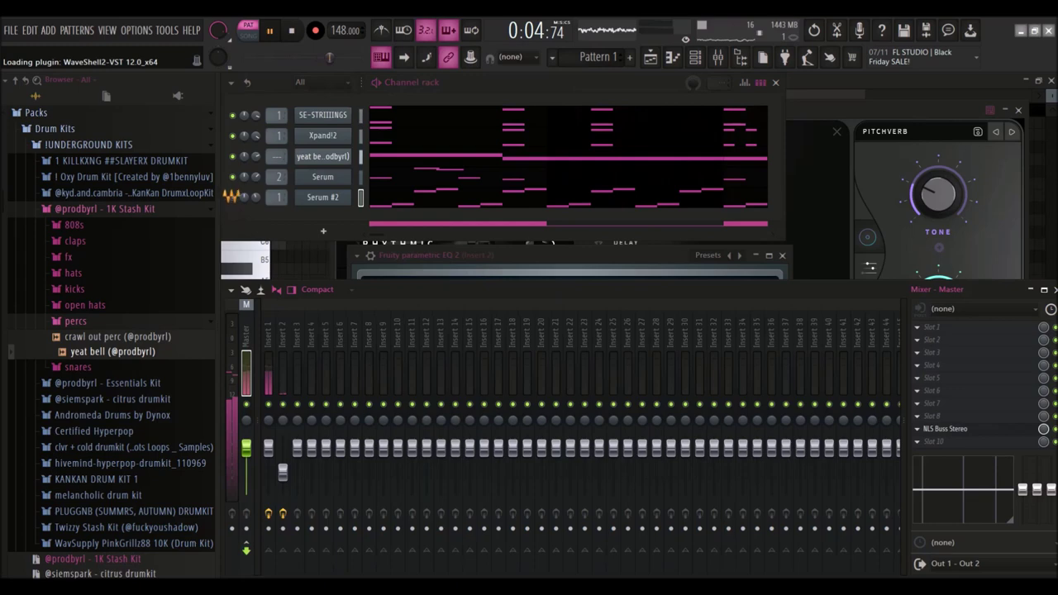
Solo the Serum #2 channel and open its plugin window for preset auditioning.
right_click(234, 198)
left_click(241, 202)
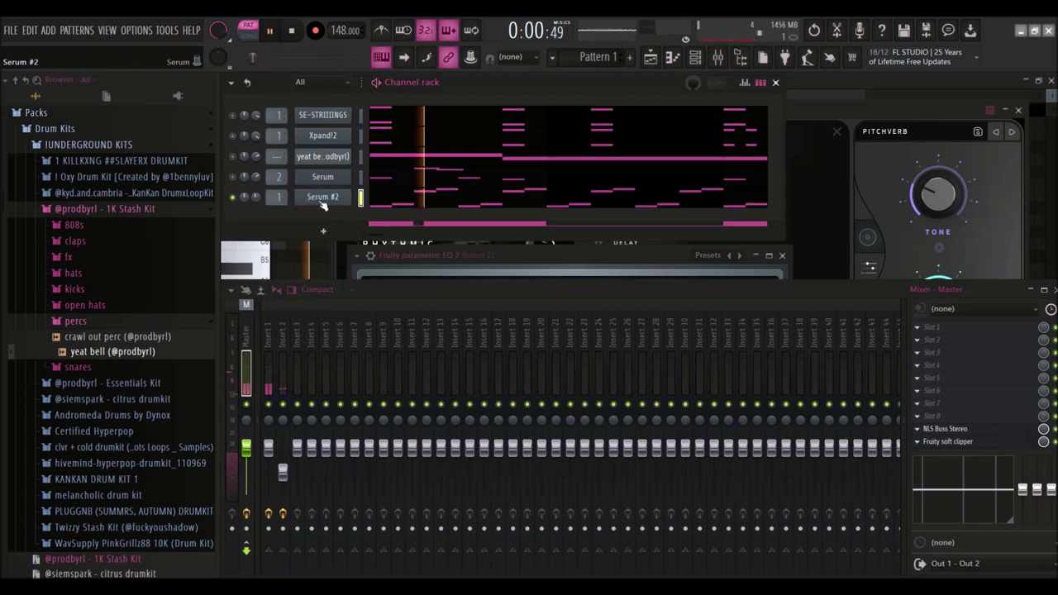
left_click(322, 201)
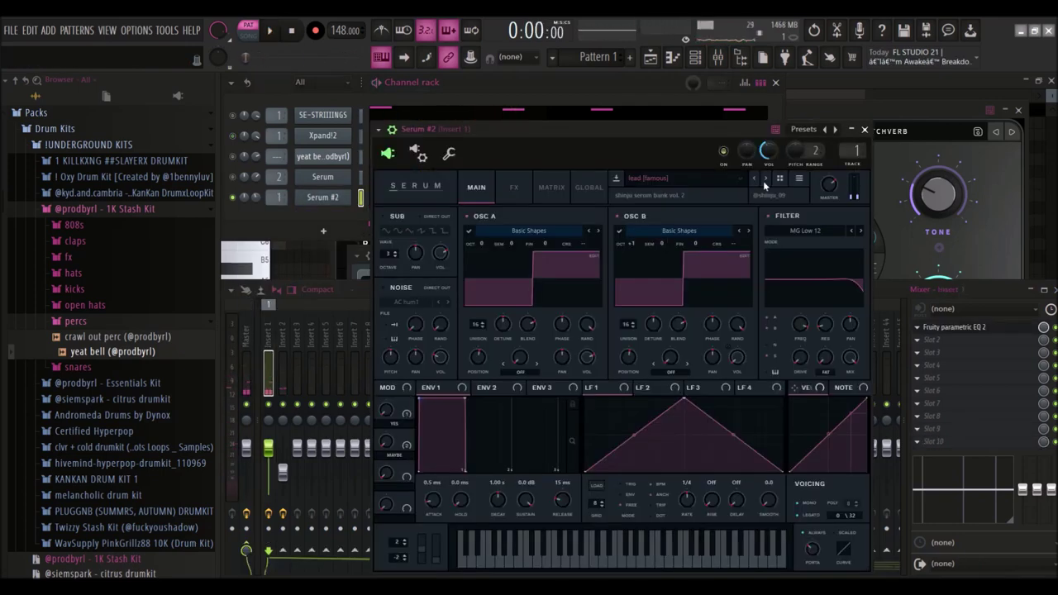
key("space")
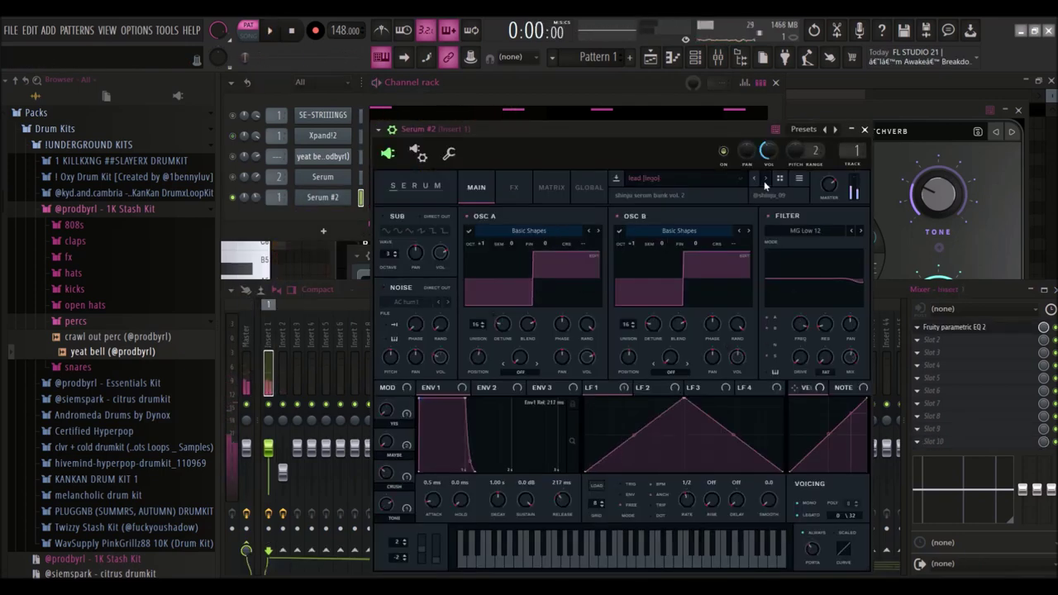
Step through the shinju lead presets on Serum #2, auditioning lead [lego] and lead [omen], and choose lead [that1].
left_click(764, 181)
key("space")
left_click(764, 181)
key("space")
key("space")
left_click(764, 181)
key("space")
key("space")
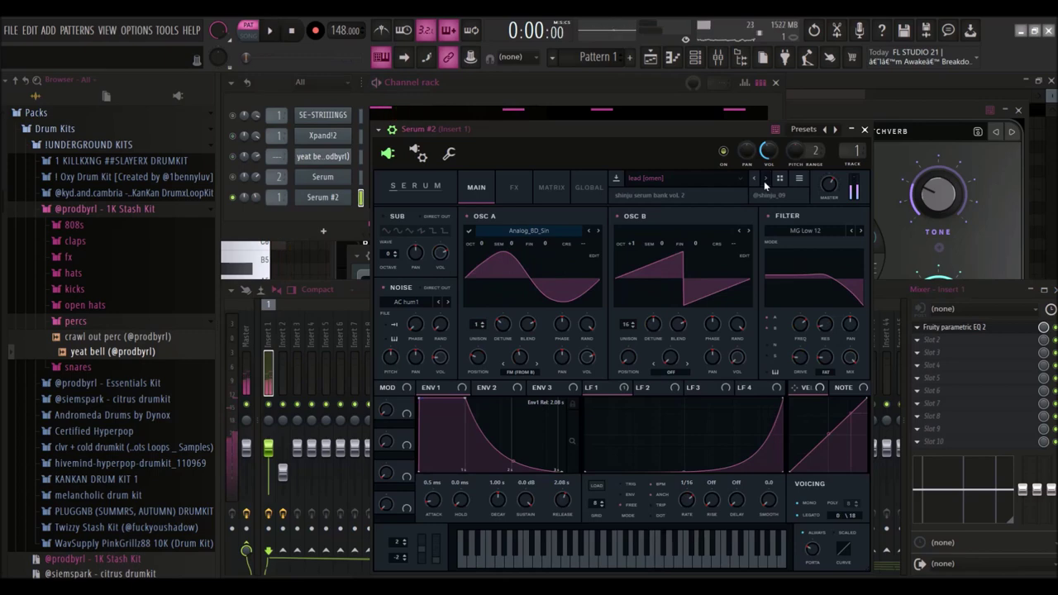
left_click(764, 181)
key("space")
key("space")
left_click(764, 181)
left_click(764, 181)
key("space")
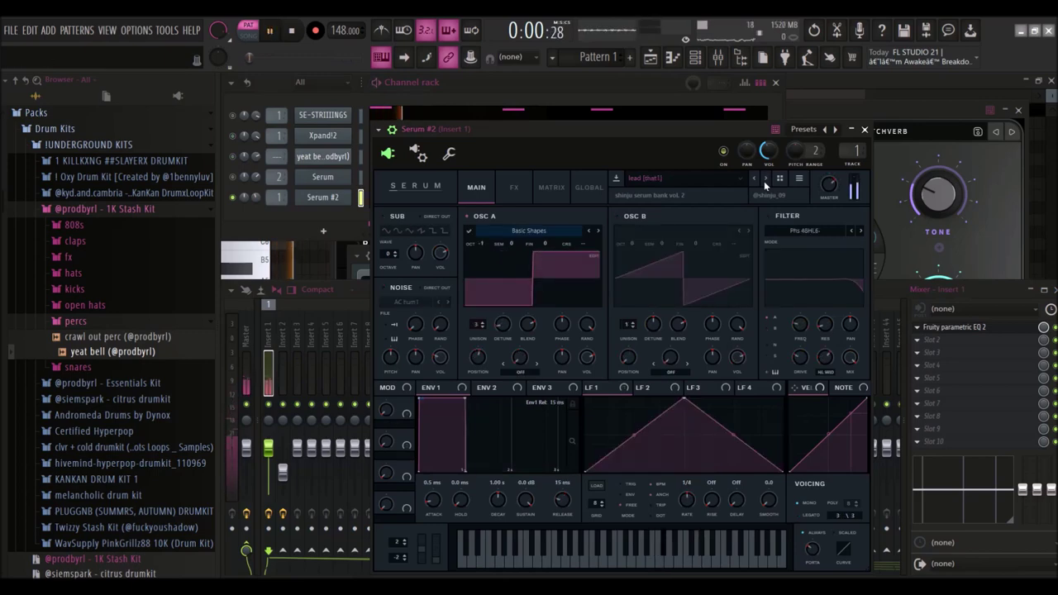
Route Serum #2 to mixer insert 3 and add ShaperBox2 to its first effect slot.
left_click_drag(274, 198, 275, 184)
left_click(919, 329)
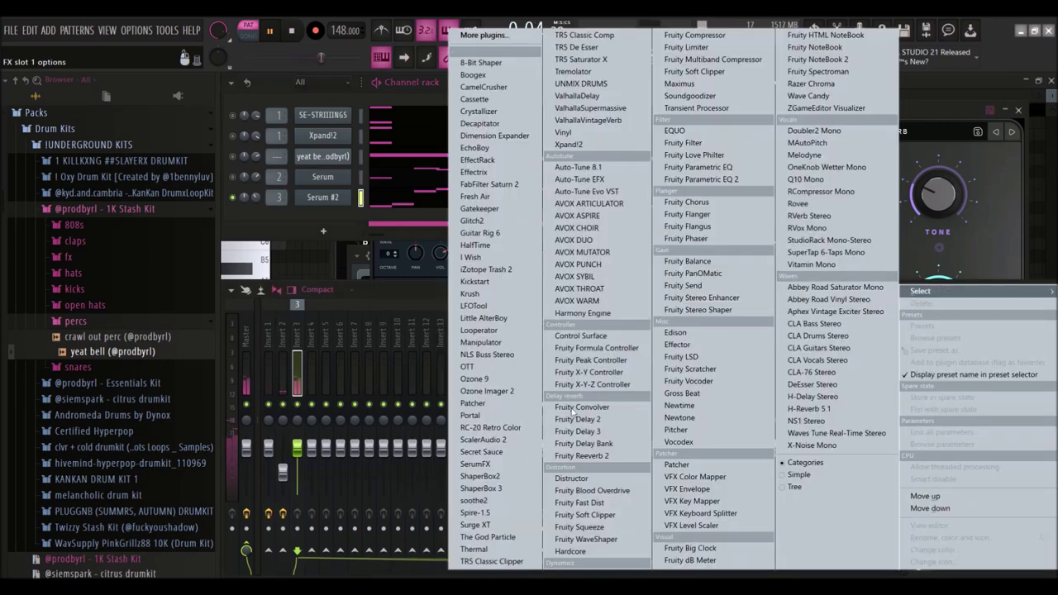
left_click(480, 476)
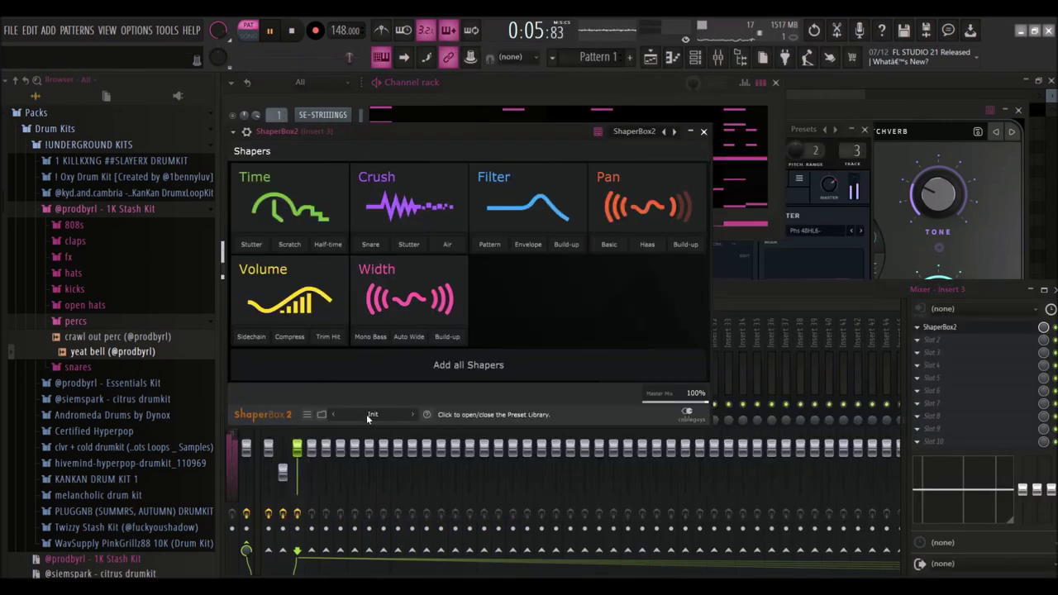
Browse ShaperBox2's preset library and load the Extract the Kick preset.
left_click(369, 414)
left_click(445, 373)
left_click(309, 226)
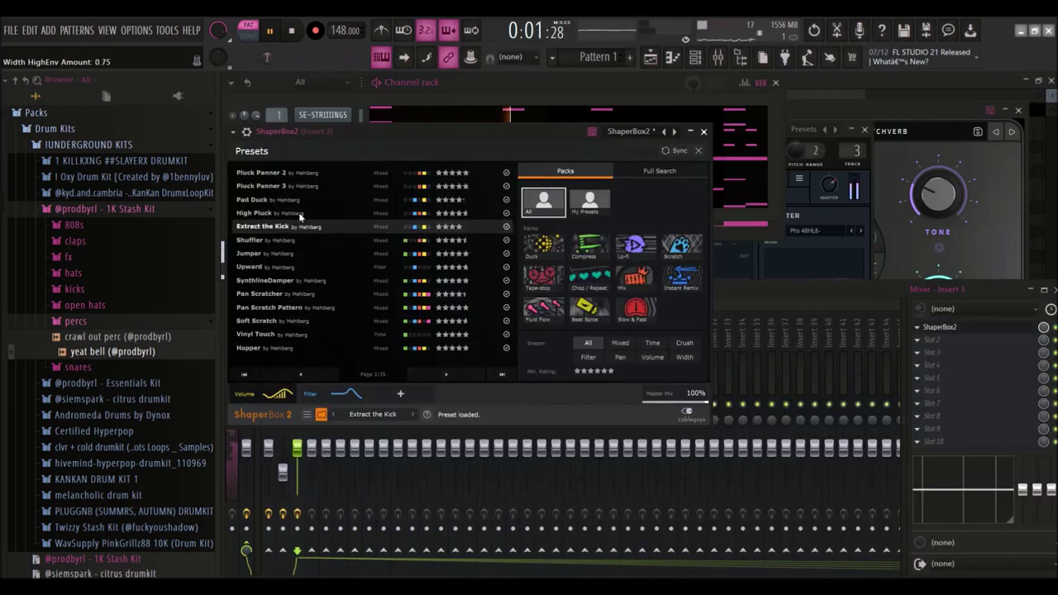
Load the High Pluck preset in ShaperBox2 and return Serum #2 to the full mix with its channel volume at about 47%.
left_click(314, 199)
left_click(314, 212)
left_click_drag(354, 130, 374, 200)
left_click_drag(374, 236, 382, 249)
left_click(236, 198)
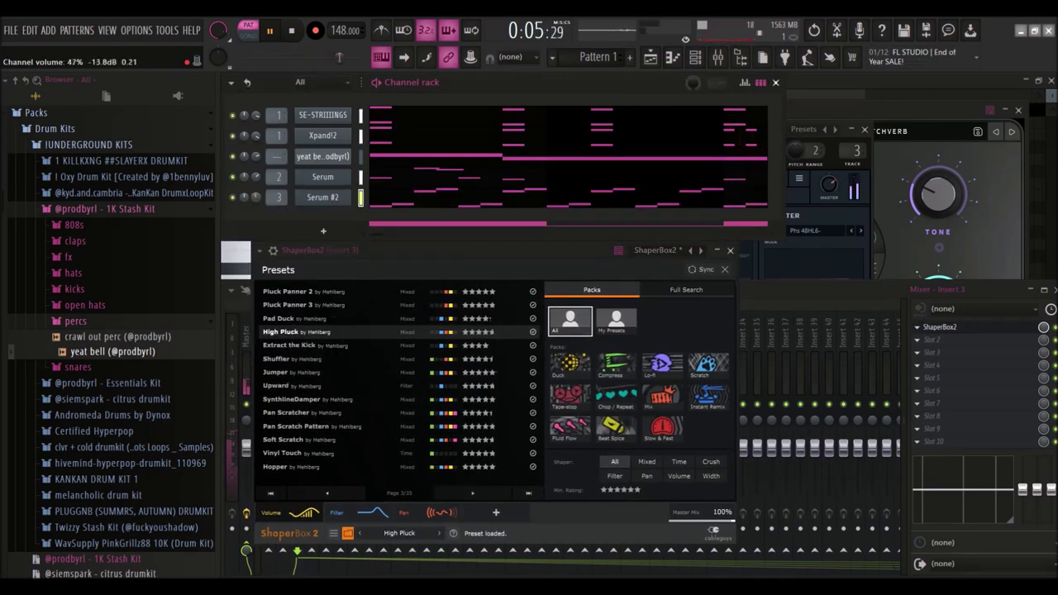
Inspect the Volume and Pan shapers of the High Pluck preset on Serum #2 and turn off the Pan shaper.
left_click(317, 198)
left_click(317, 198)
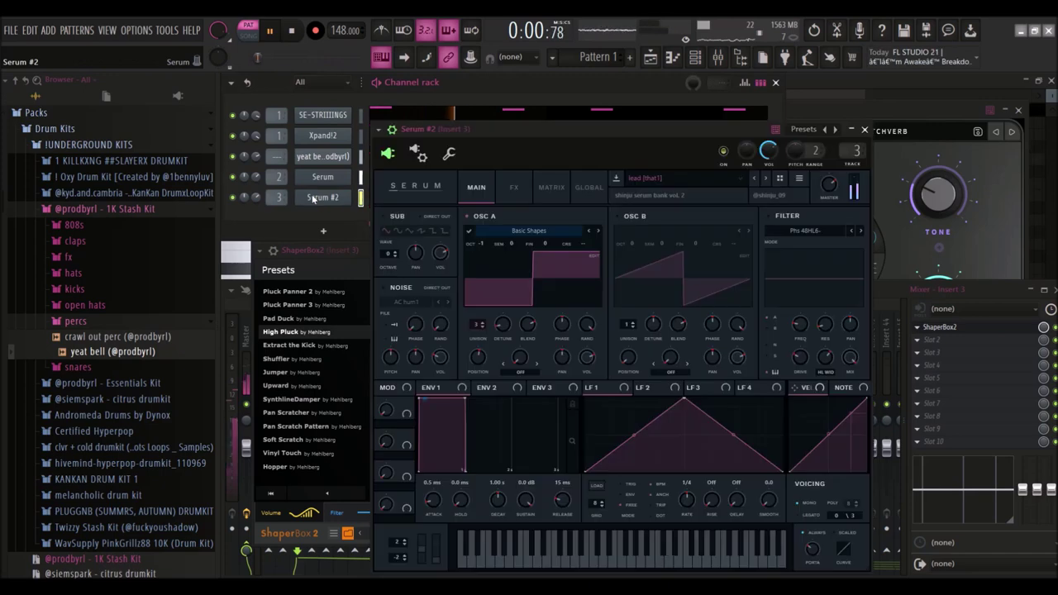
left_click(314, 402)
key("space")
left_click(278, 506)
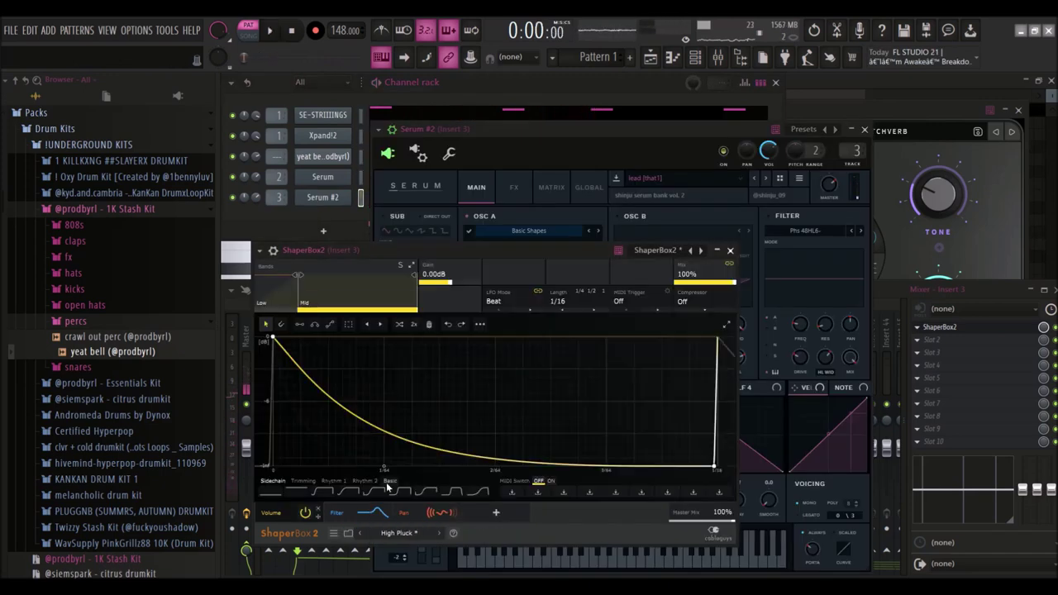
left_click(400, 513)
key("space")
left_click(439, 513)
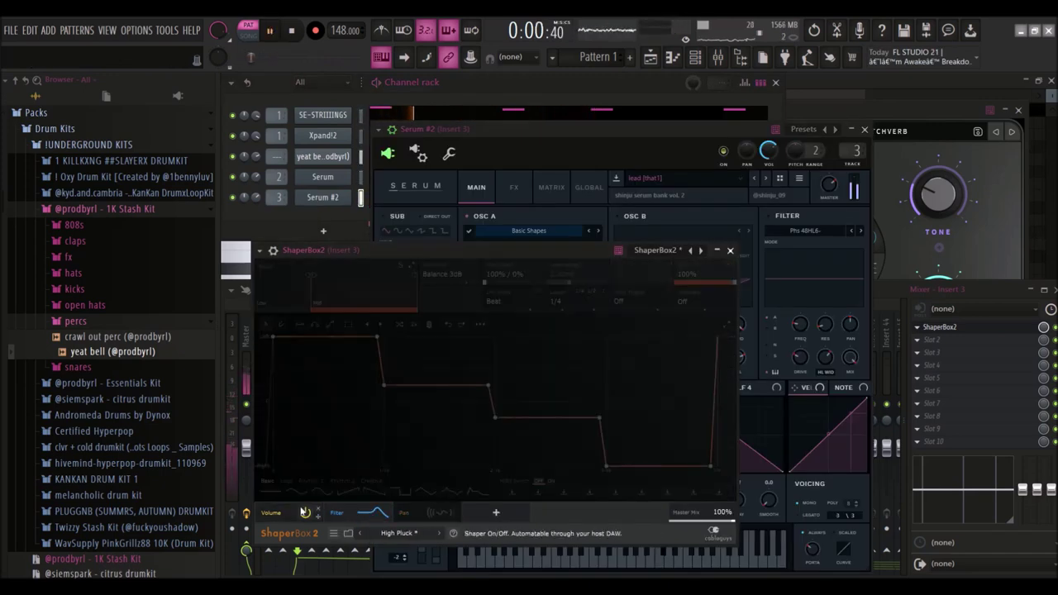
Set the LFO length of both the Volume shaper and the Filter shaper in ShaperBox2 to 1/8.
left_click(273, 512)
key("space")
left_click(562, 301)
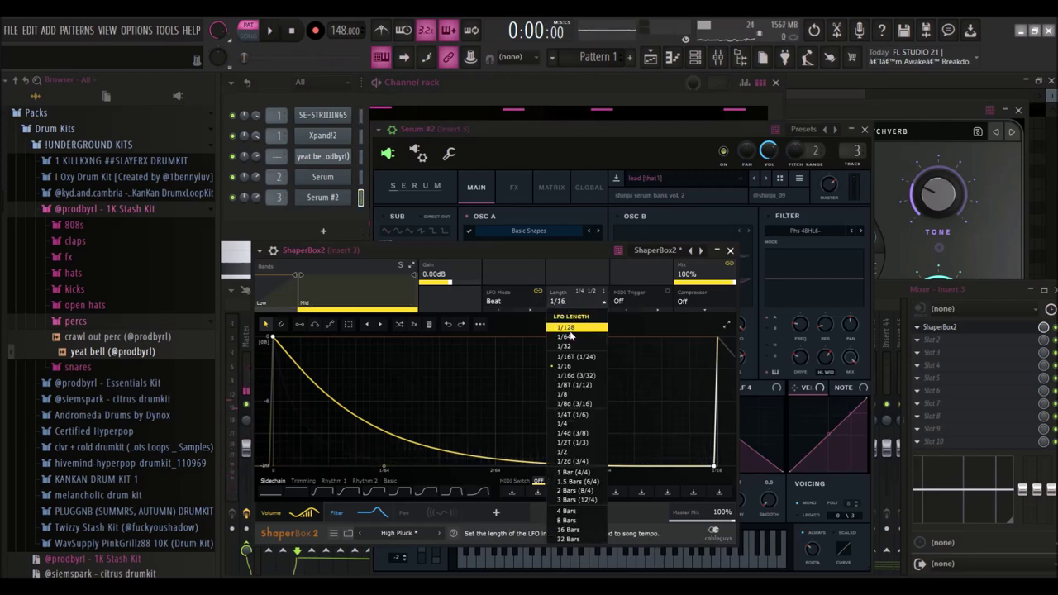
left_click(562, 393)
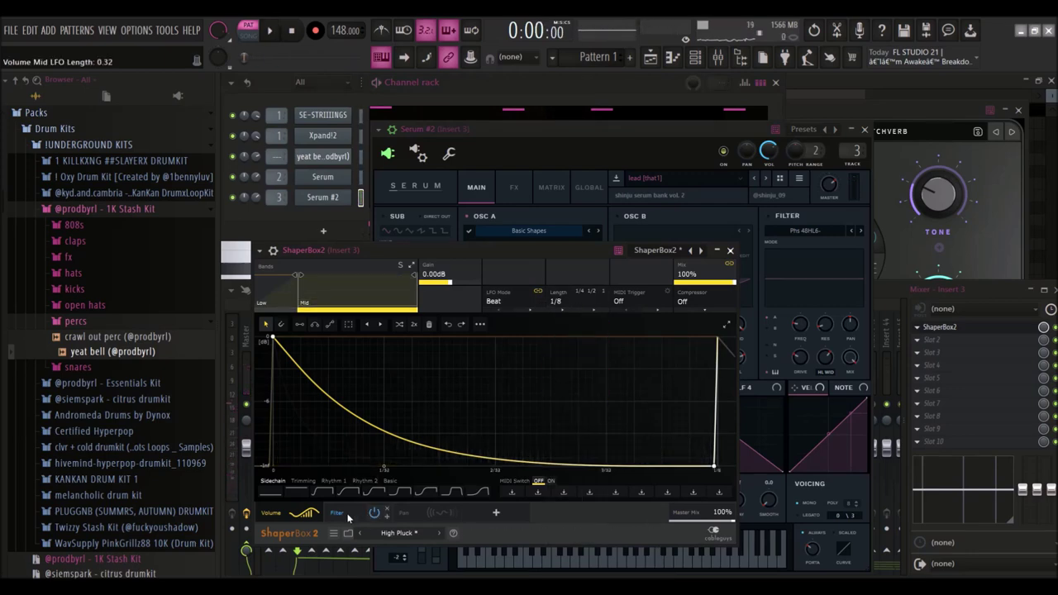
left_click(348, 514)
left_click(562, 301)
left_click(563, 394)
key("space")
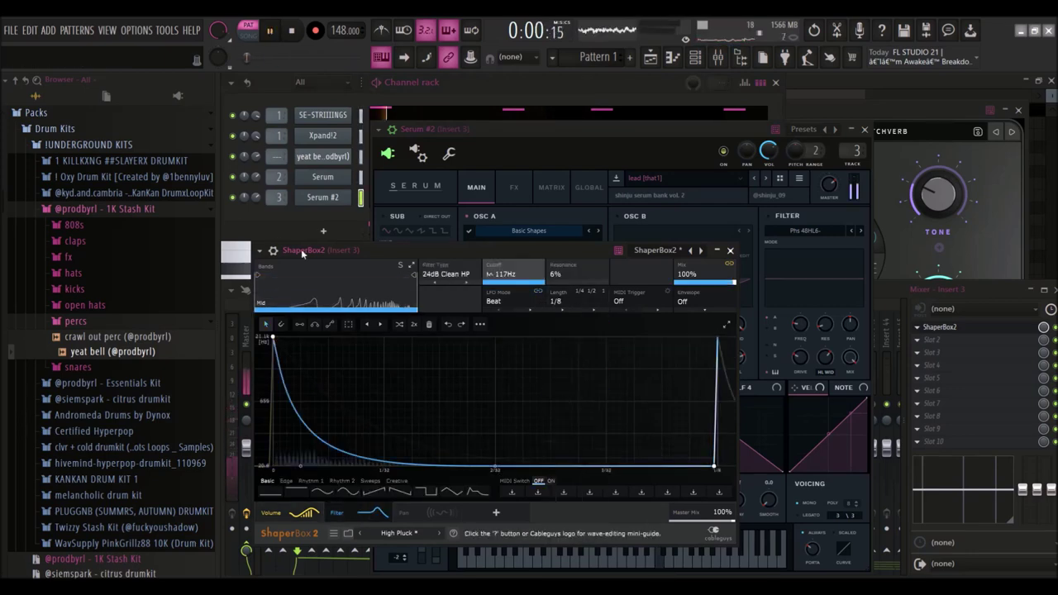
Solo Serum #2 and set its channel volume to about 65%, then switch the solo to the Serum channel.
right_click(240, 195)
key("Escape")
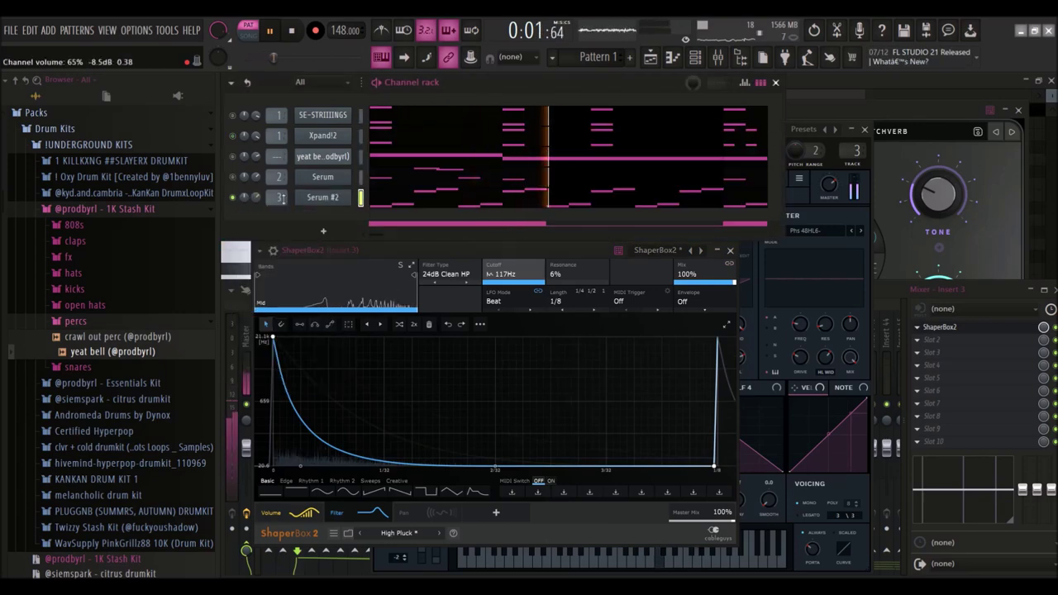
right_click(235, 178)
left_click(253, 182)
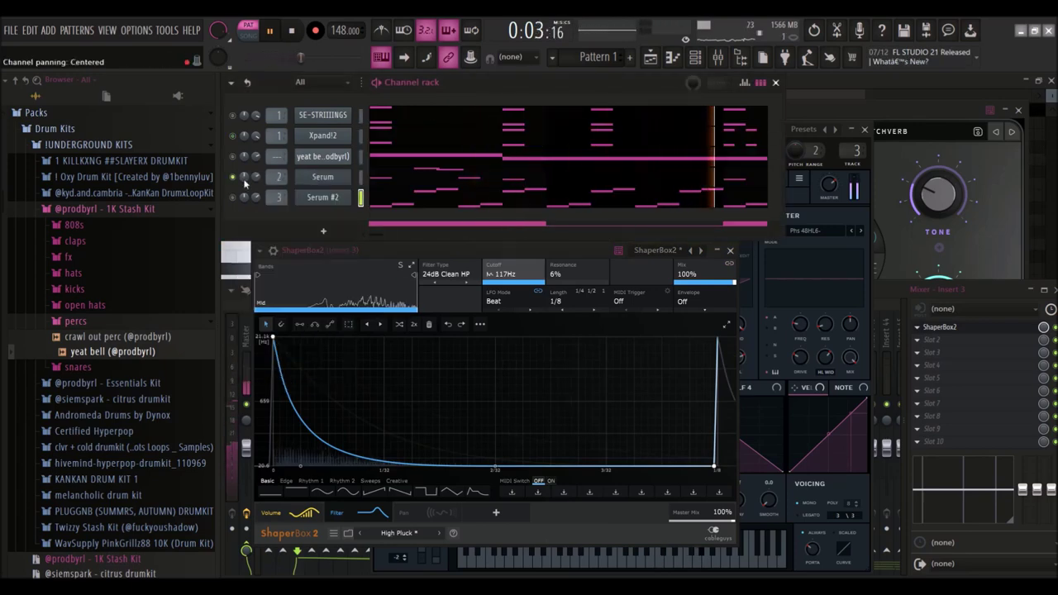
Raise the fader of the Serum channel's mixer insert 2 level with its neighbours and unsolo the Serum channel.
left_click(329, 180)
left_click(865, 289)
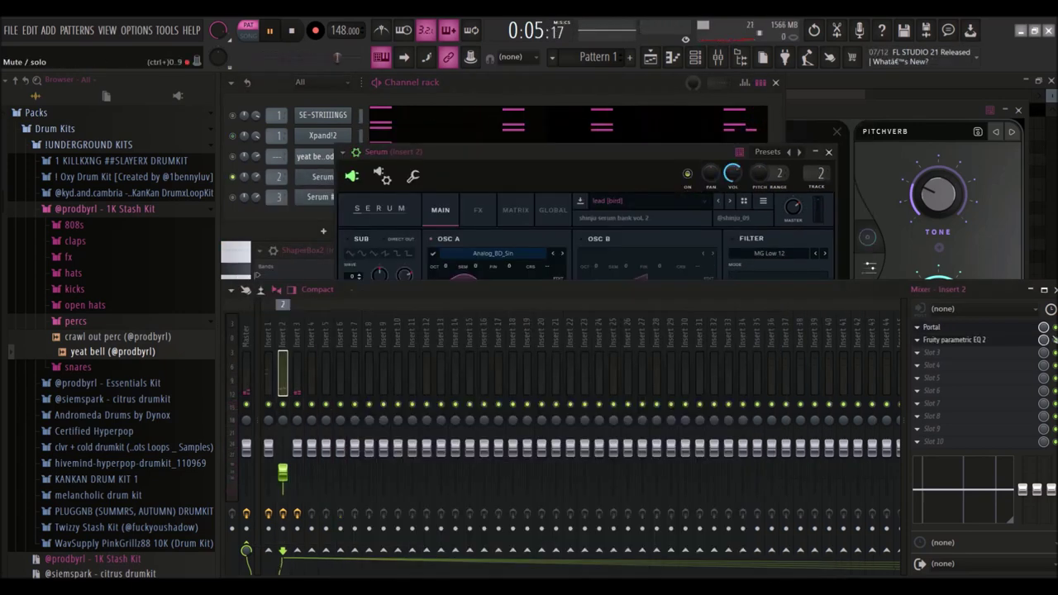
right_click(231, 179)
left_click(251, 185)
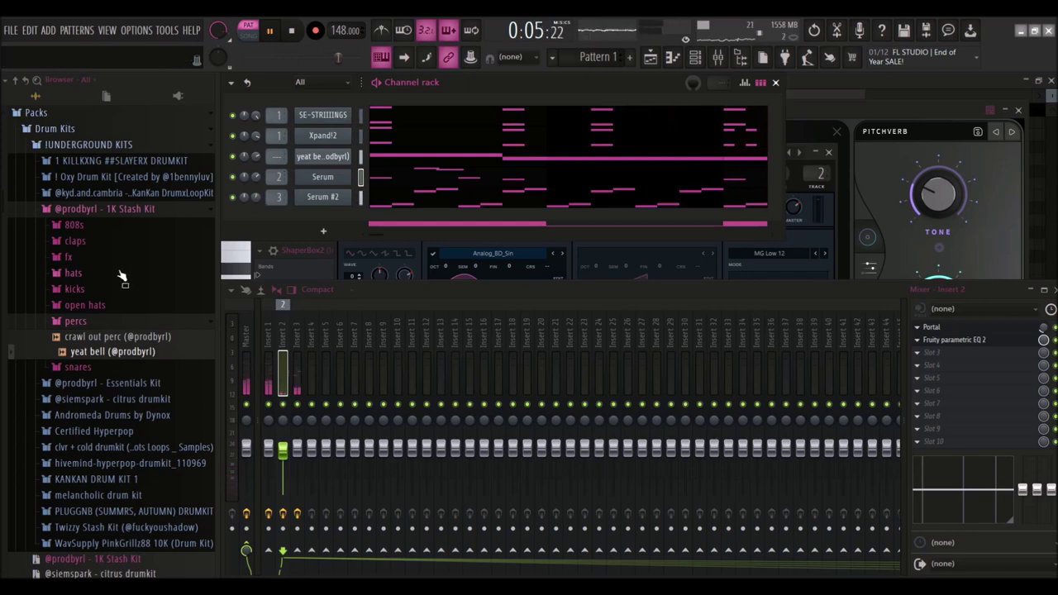
Audition samples in the 808s folder, add r!ck0wen 808 as a new channel and open its piano roll.
left_click(78, 226)
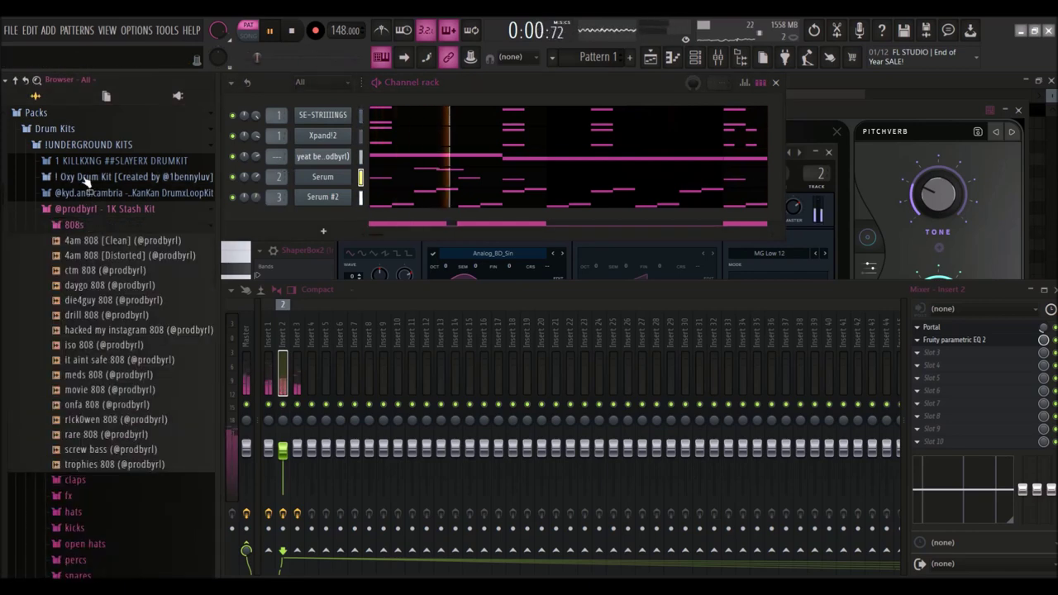
key("space")
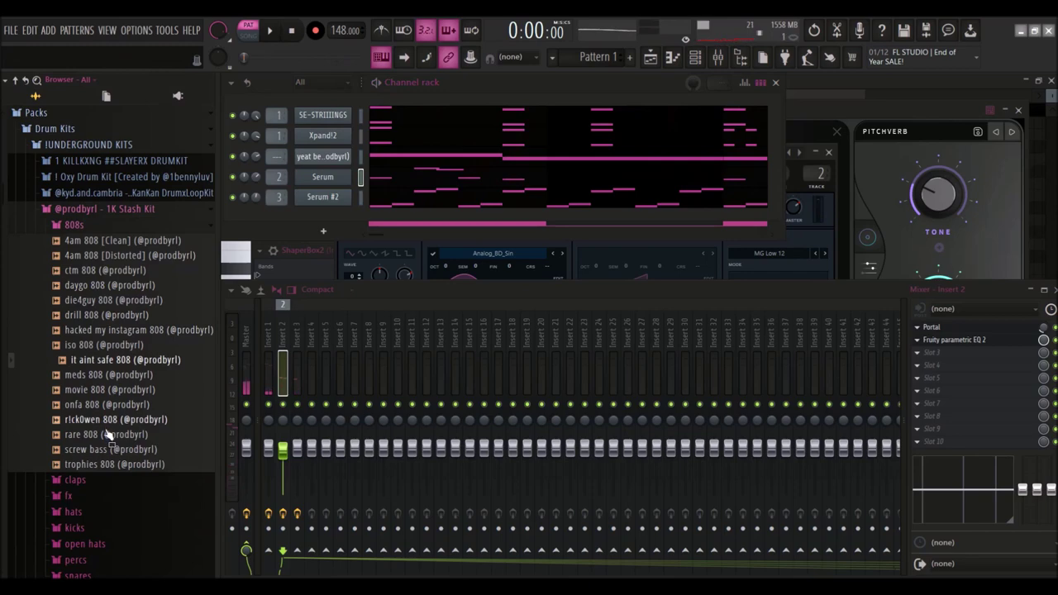
left_click(109, 421)
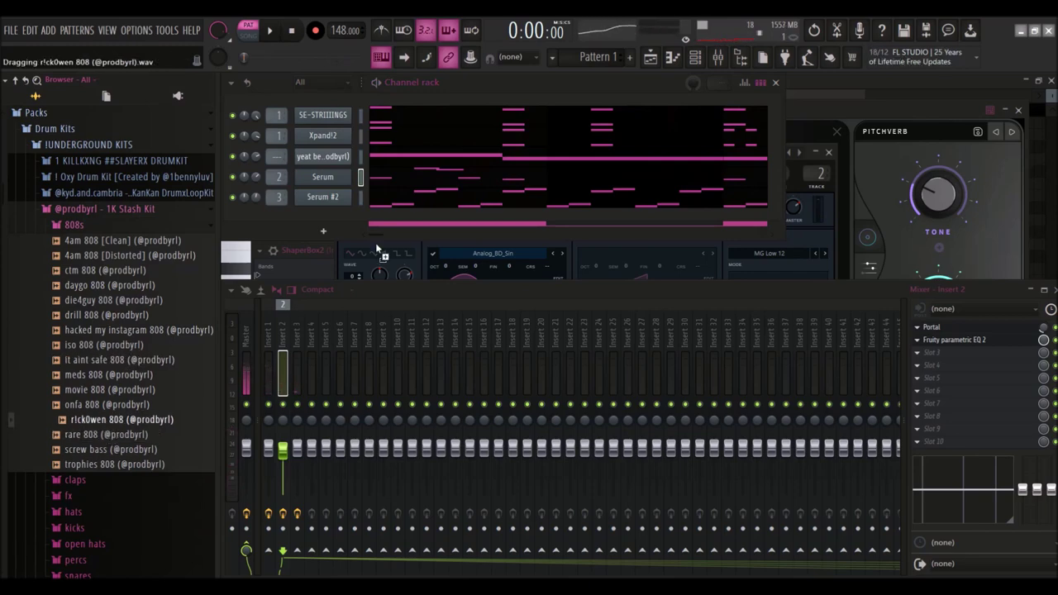
left_click_drag(314, 217, 316, 218)
right_click(320, 210)
left_click(372, 206)
Sketch 808 notes on C#5 and C5 from bar 1 to the start of bar 3 and delete the second C#5.
left_click_drag(310, 378, 291, 387)
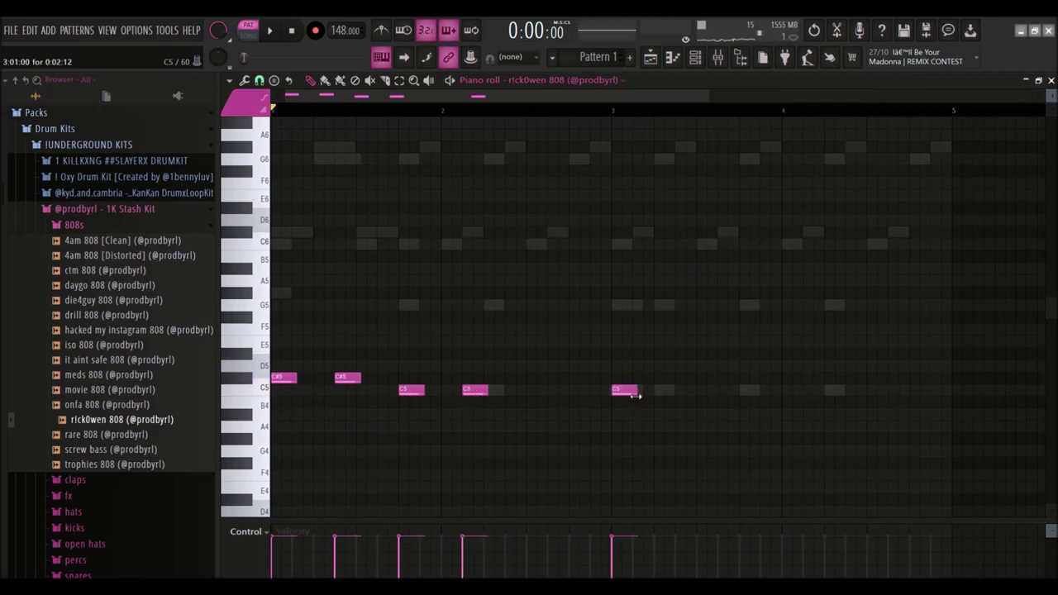
key("ctrl+a")
right_click(358, 376)
key("space")
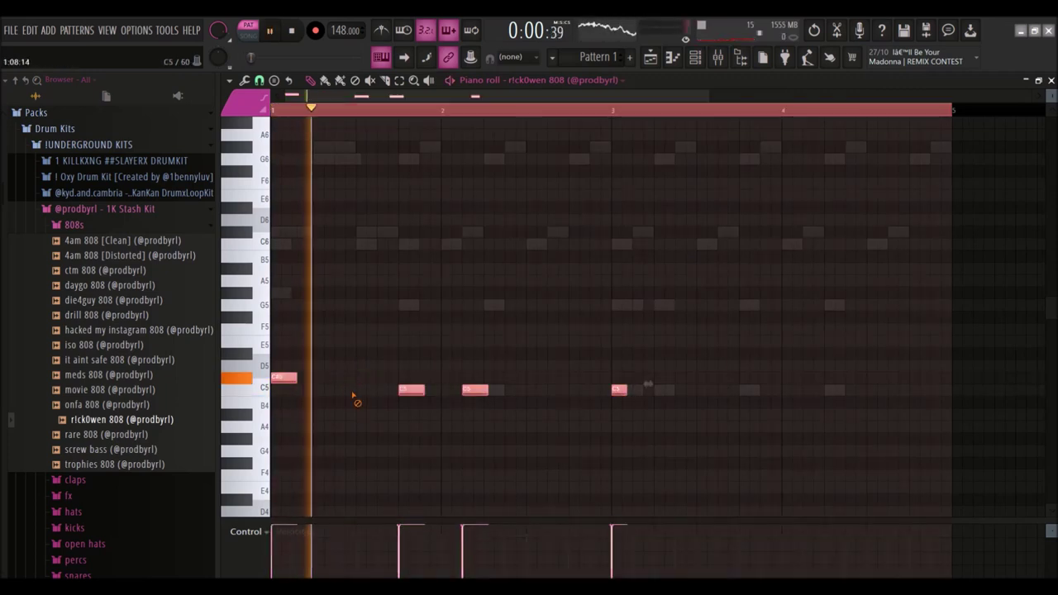
Replace the 808's C5 note in bar 2 with one placed slightly later, matching the ghost note.
key("space")
right_click(482, 395)
left_click(490, 392)
key("space")
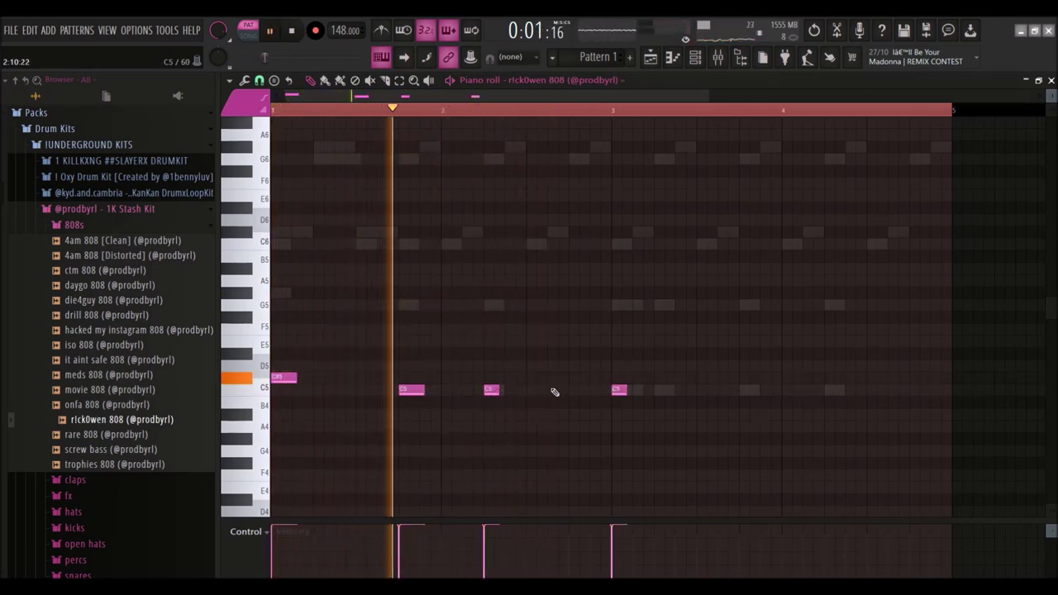
Add two more C5 notes to the 808 in bar 3 and one in bar 4, shifting the last bar 3 note earlier.
left_click(683, 391)
left_click(747, 390)
left_click(768, 390)
key("space")
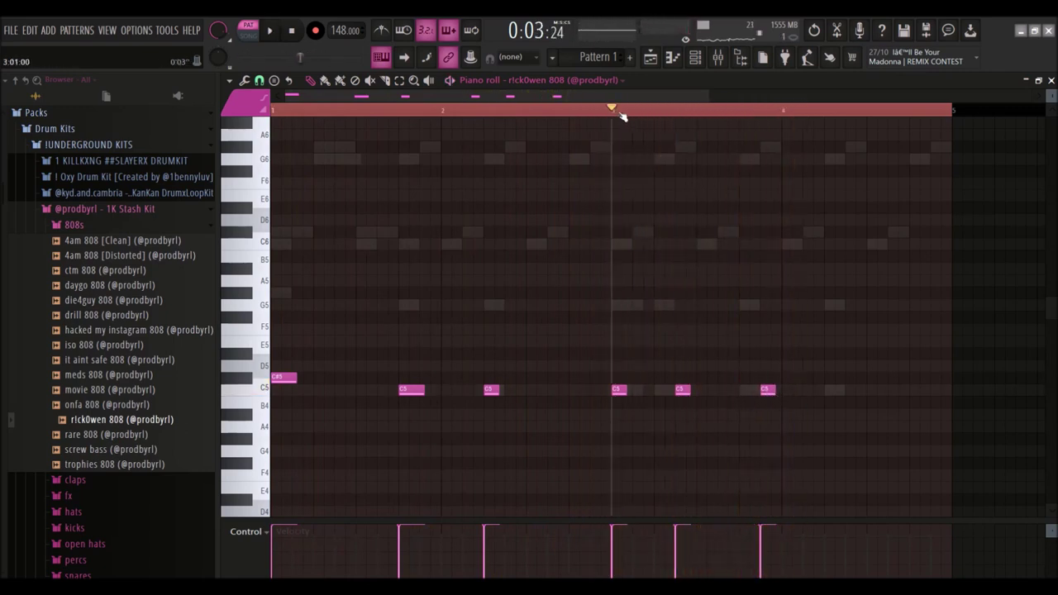
key("space")
right_click(768, 392)
left_click(750, 393)
left_click(832, 392)
key("space")
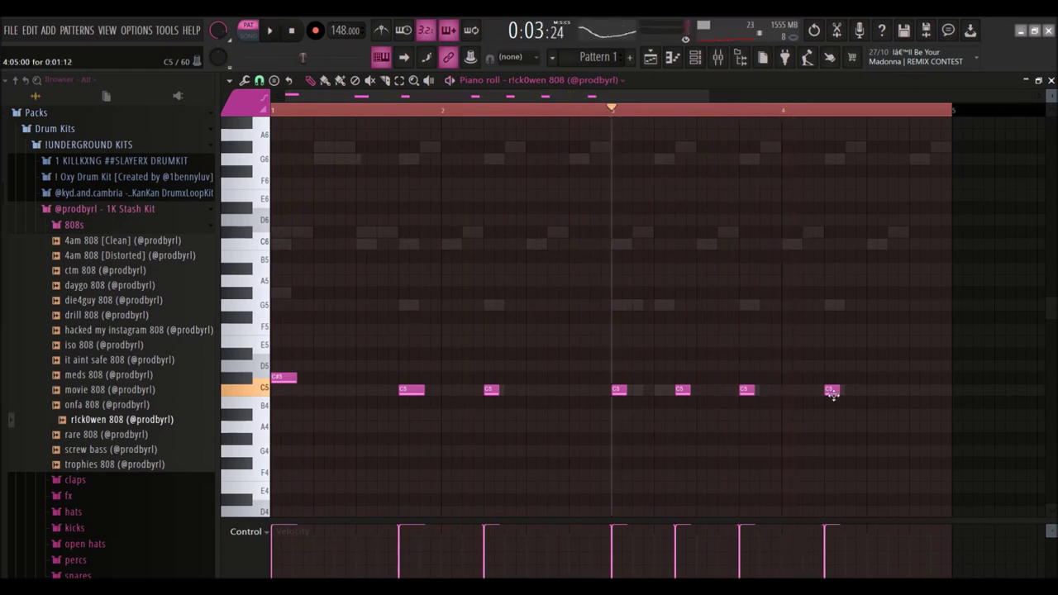
Add a G5 note at the end of bar 4 and extend all 808 notes so each reaches the next one.
left_click(903, 310)
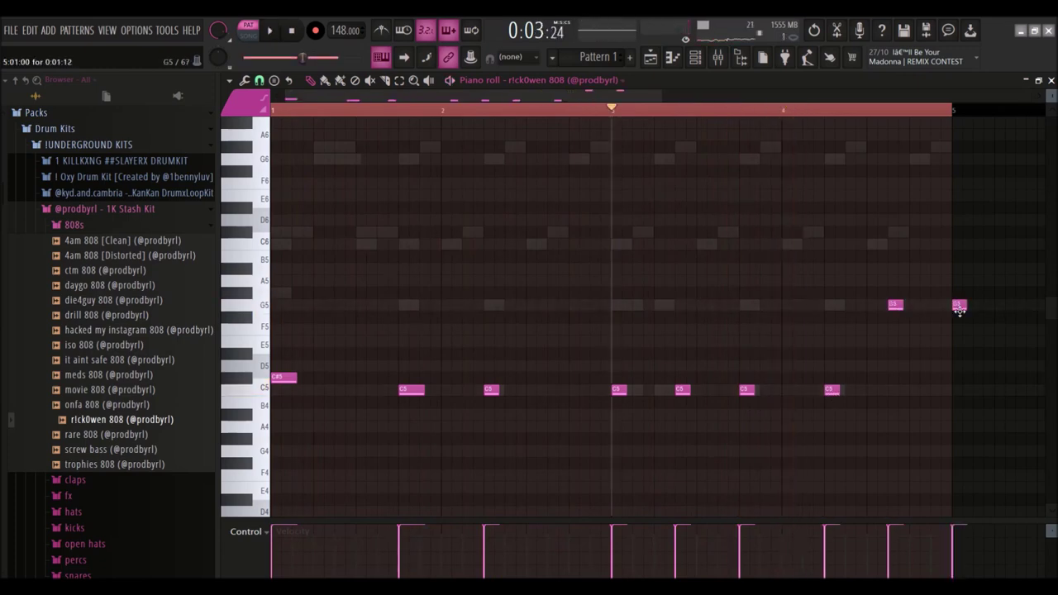
key("ctrl+l")
left_click(694, 58)
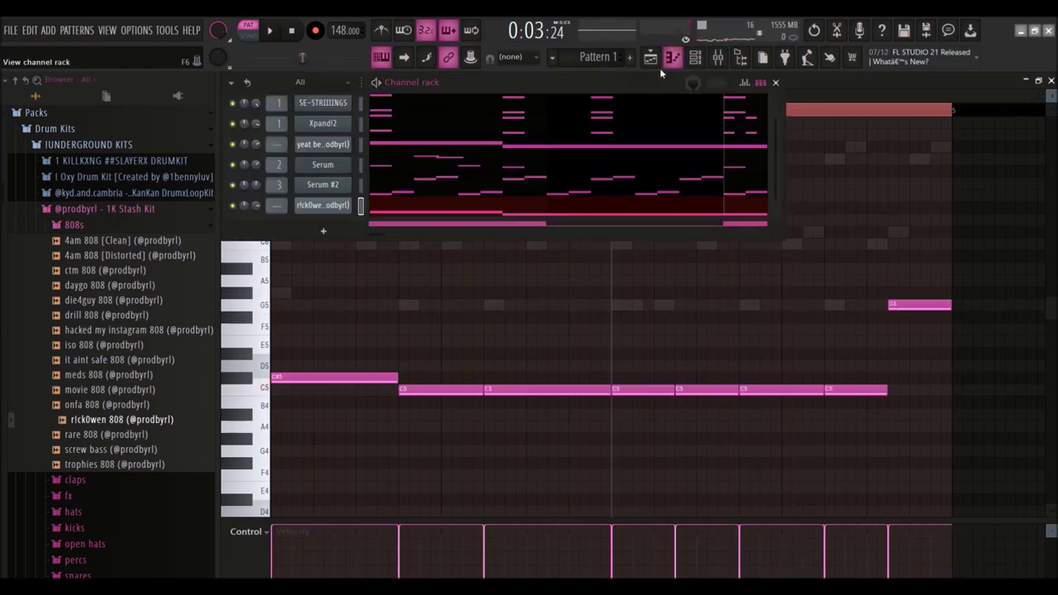
Enable the r!ck0wen 808's volume envelope with minimum release and set its channel volume to about 82%.
left_click(304, 219)
left_click(274, 156)
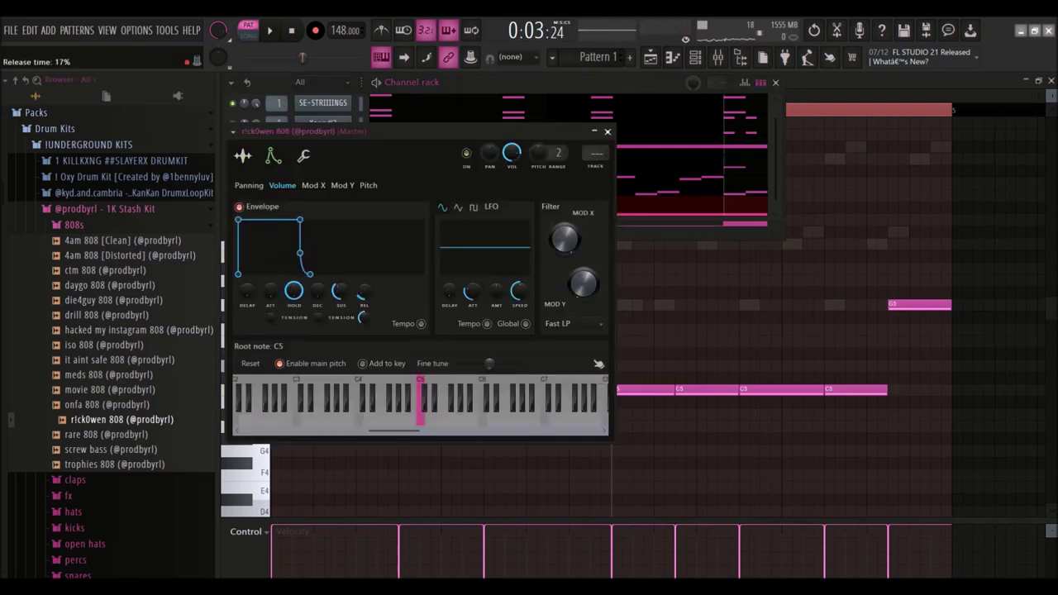
key("space")
left_click(282, 87)
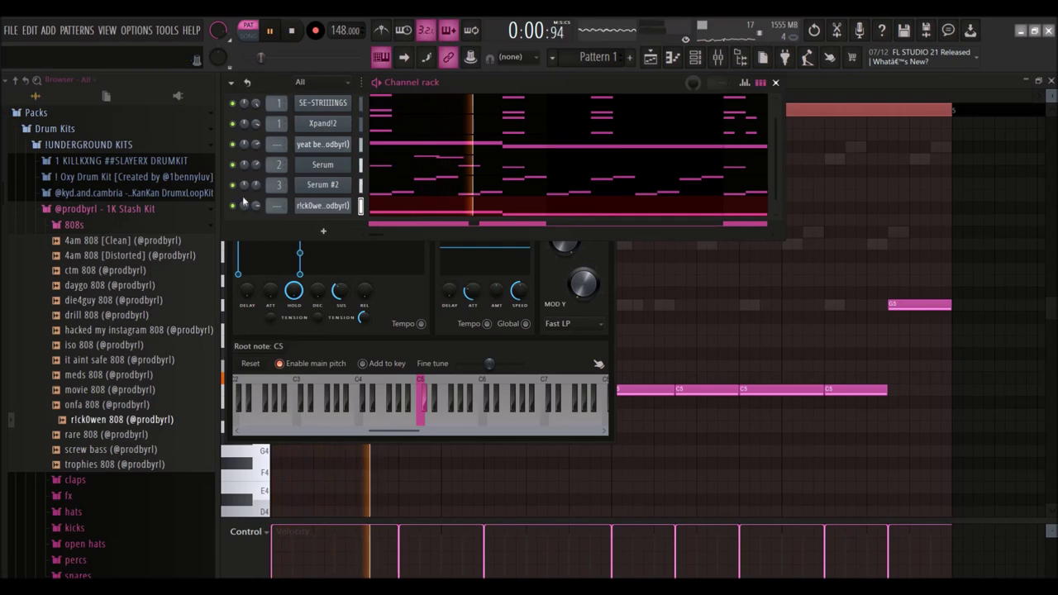
right_click(246, 206)
left_click(258, 210)
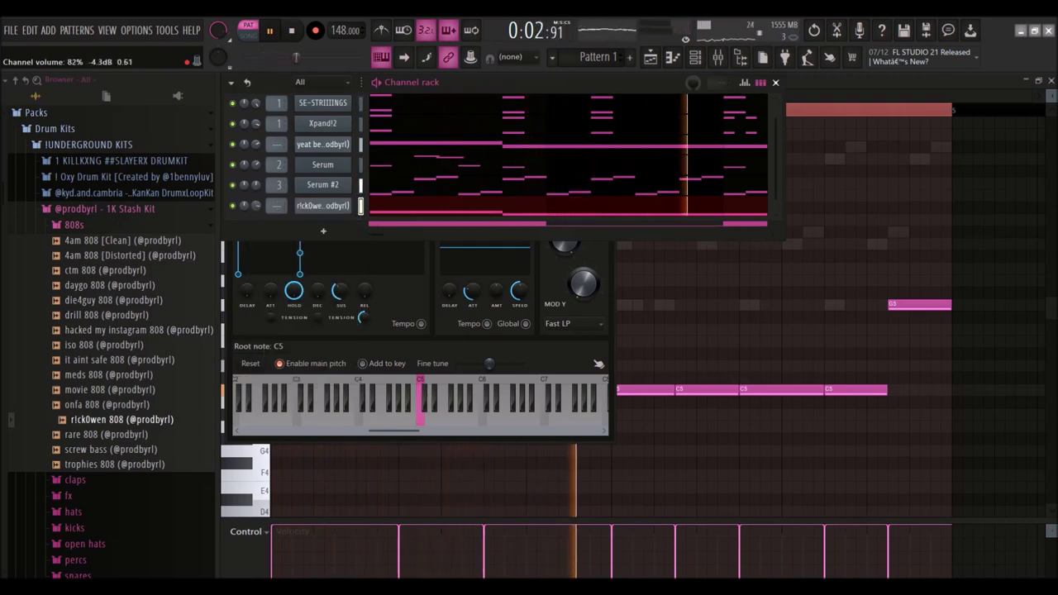
Solo the SE-STRIIIINGS channel and delete its C5 and G5 chord in bar 2 and its last chord in bar 4.
right_click(233, 103)
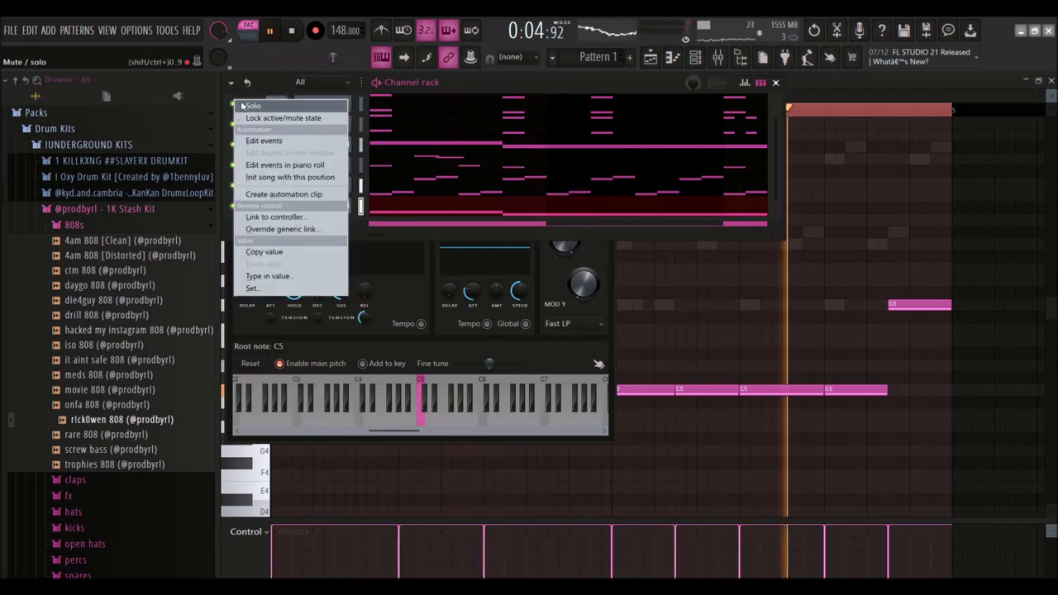
left_click(241, 105)
left_click(431, 102)
right_click(494, 305)
right_click(493, 389)
scroll(524, 397, "down", 2)
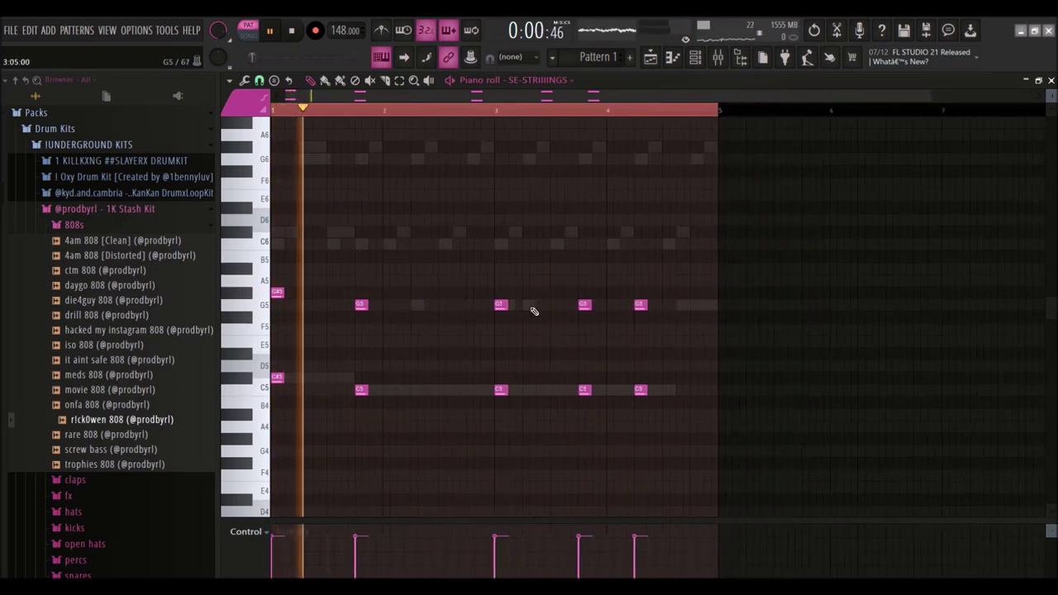
right_click(640, 305)
right_click(640, 390)
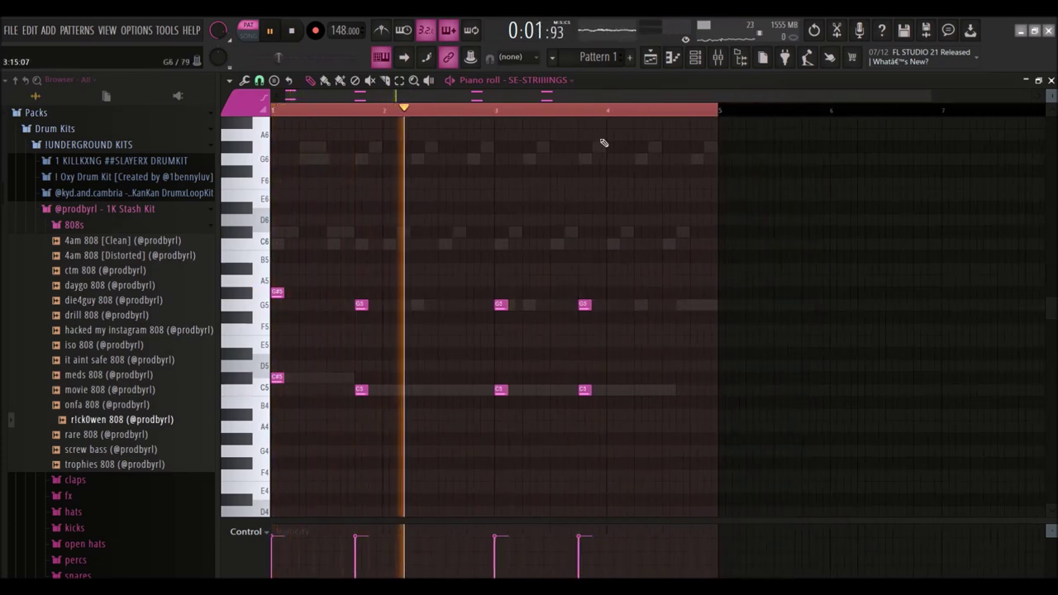
Turn the Serum, Serum #2, Xpand!2, yeat bell and r!ck0wen 808 channels back on in the channel rack.
left_click(695, 57)
left_click(233, 165)
left_click(233, 185)
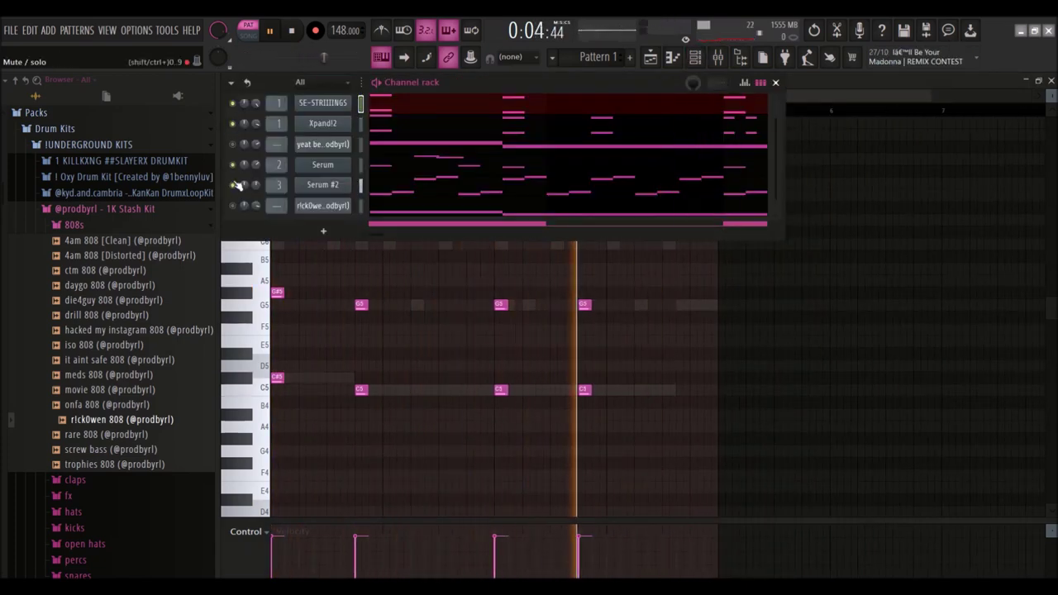
right_click(230, 122)
left_click(235, 124)
left_click(232, 145)
left_click(233, 206)
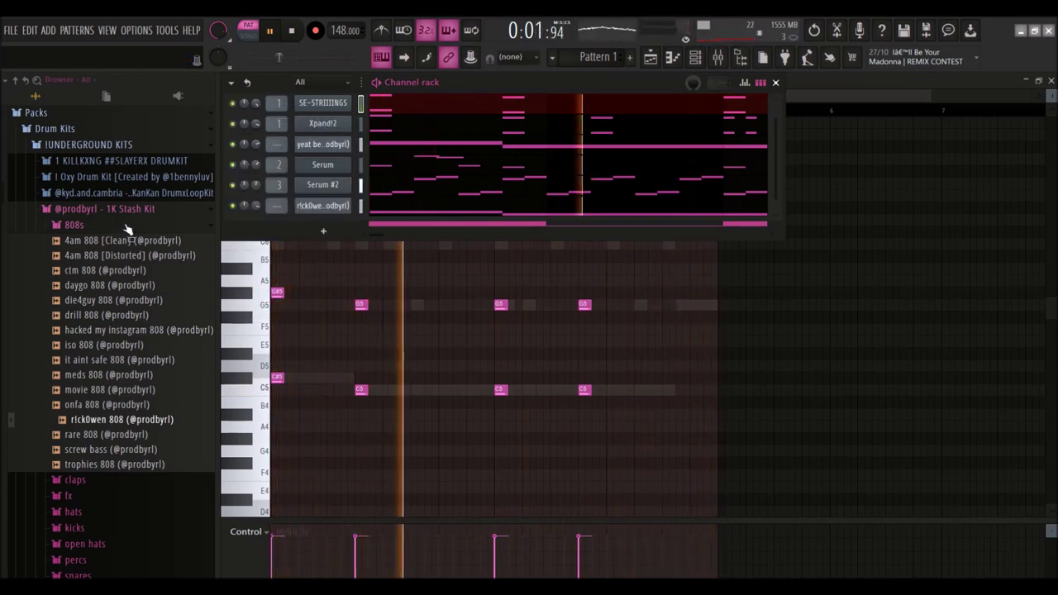
Switch the sample browser from the 808s to the hats folder and check the r!ck0wen 808's notes and volume envelope.
left_click(74, 224)
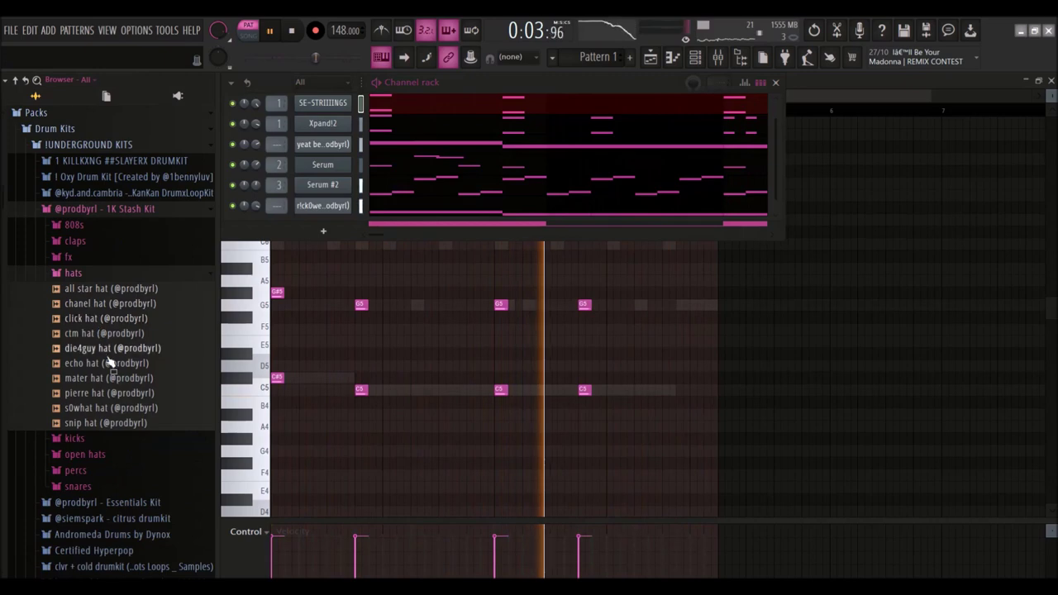
right_click(319, 206)
left_click(324, 213)
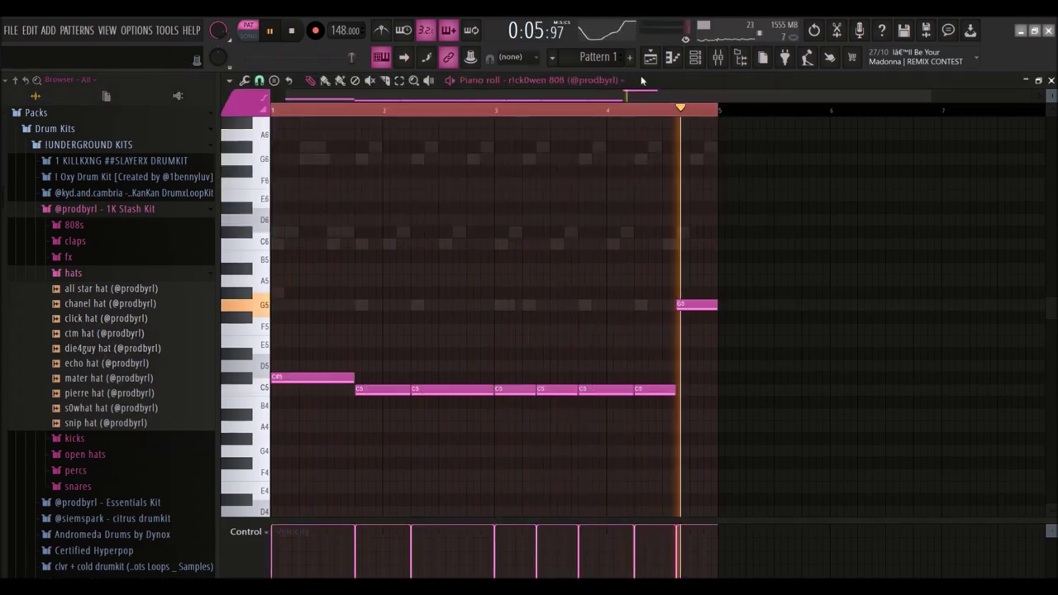
key("F6")
left_click(302, 210)
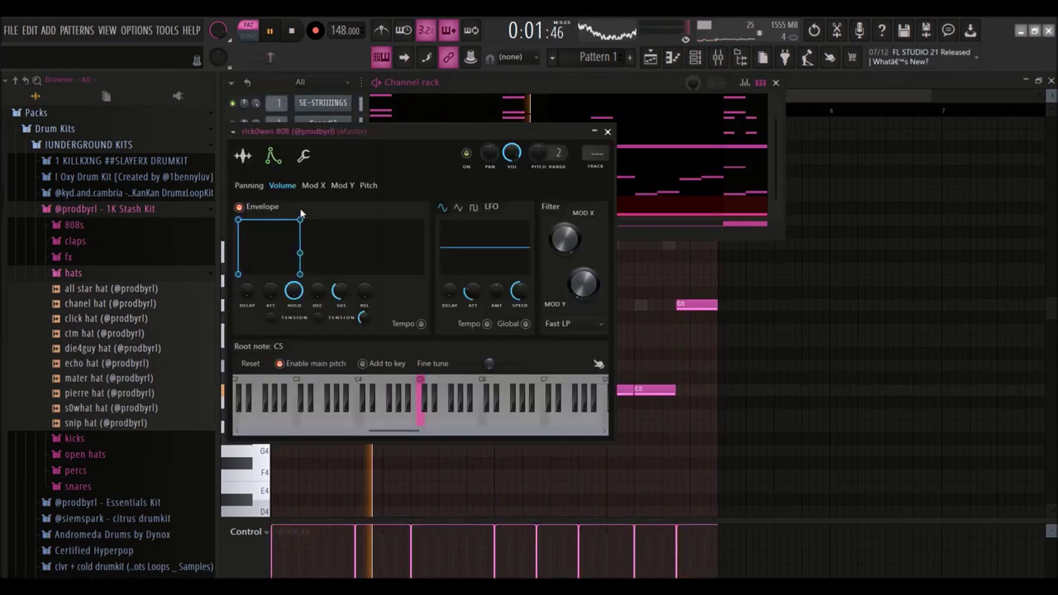
left_click(608, 133)
Add the ctm hat sample as a new channel and fill every second step of its pattern.
left_click(111, 334)
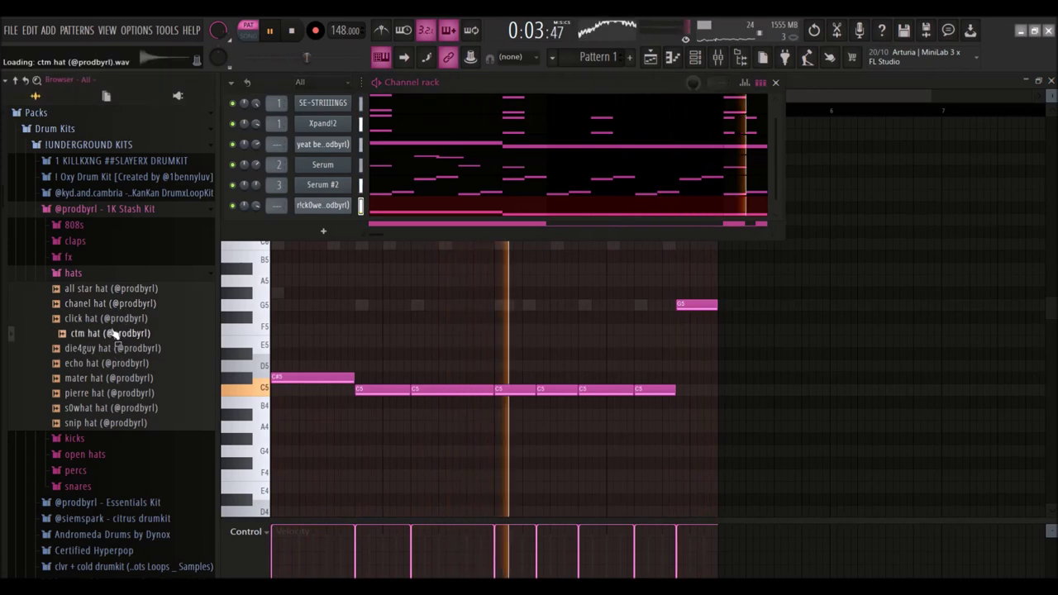
left_click_drag(112, 334, 402, 234)
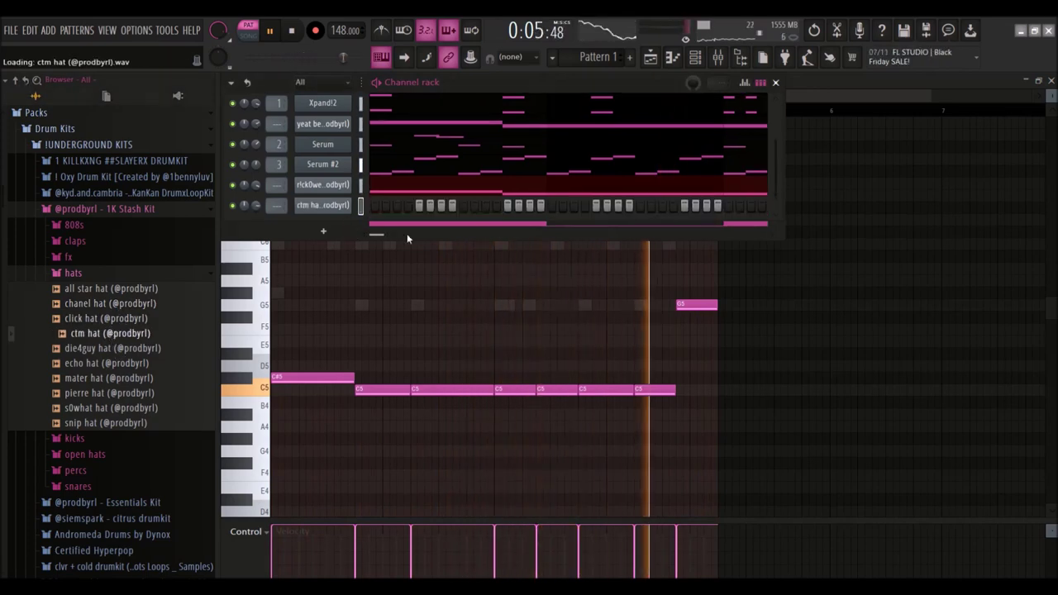
right_click(353, 201)
left_click(500, 247)
Open the ctm hat channel's sampler settings clear of the channel rack and play the pattern with the hats.
key("space")
key("space")
key("space")
double_click(318, 208)
left_click_drag(326, 154, 338, 309)
key("space")
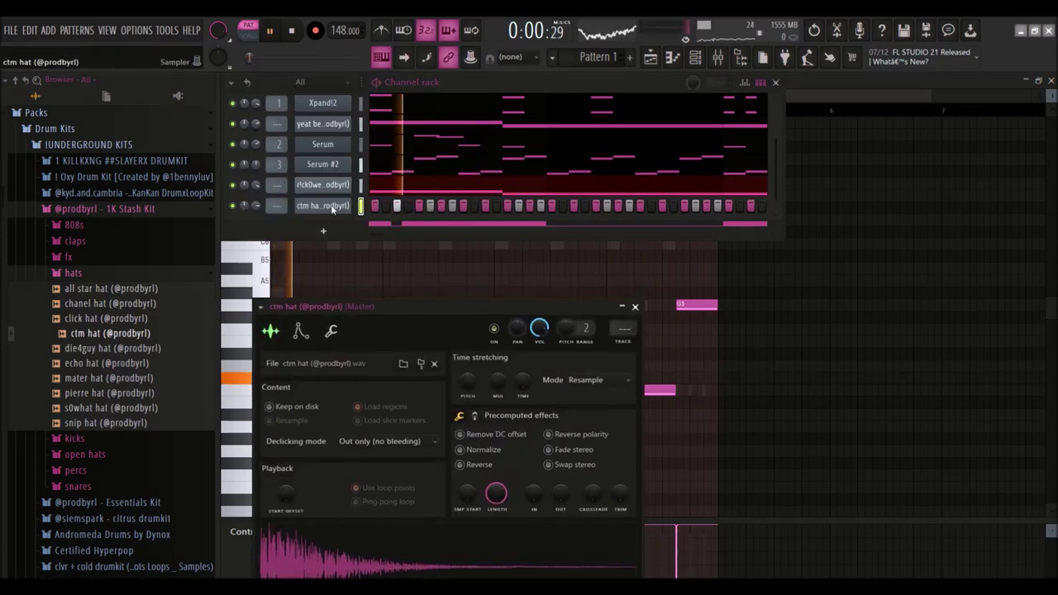
Open the ctm hat's piano roll and add a quieter C5 grace hit right after the hat at 1:05.
right_click(348, 206)
left_click(358, 212)
scroll(301, 390, "up", 5, "ctrl")
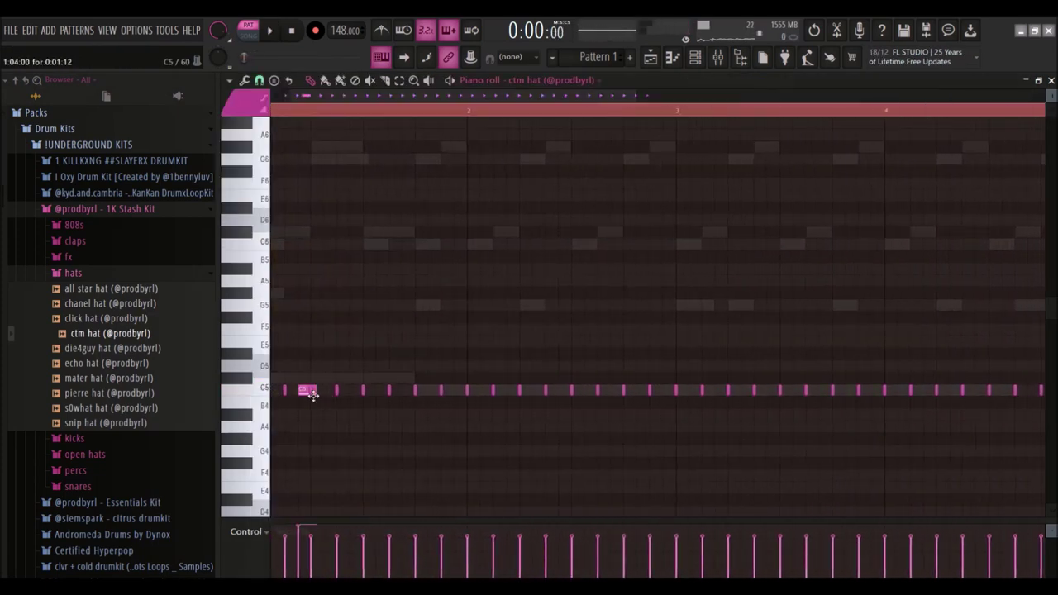
left_click(332, 391)
scroll(334, 395, "up", 2, "ctrl")
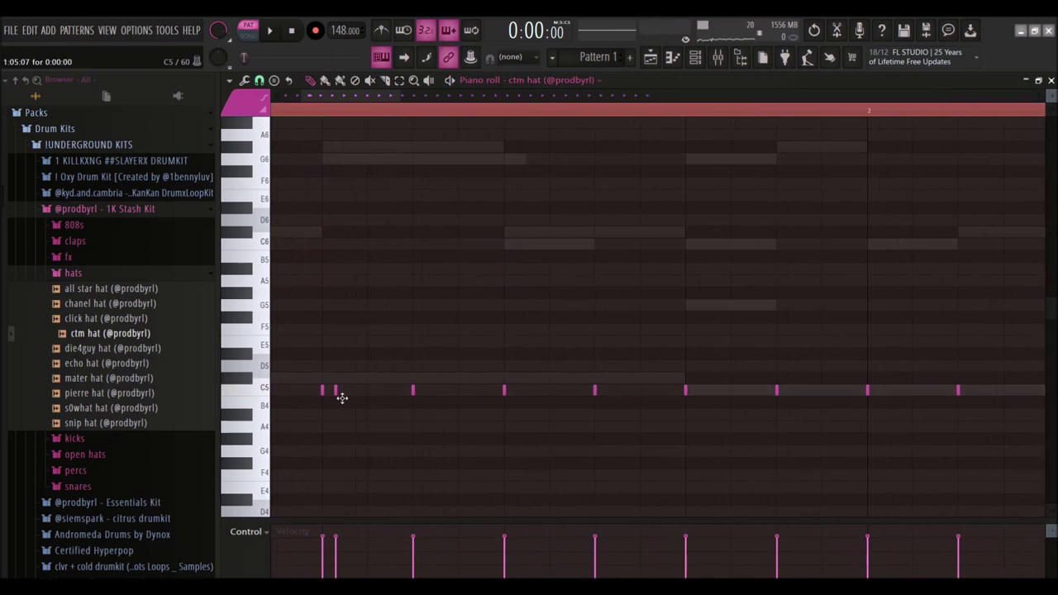
key("space")
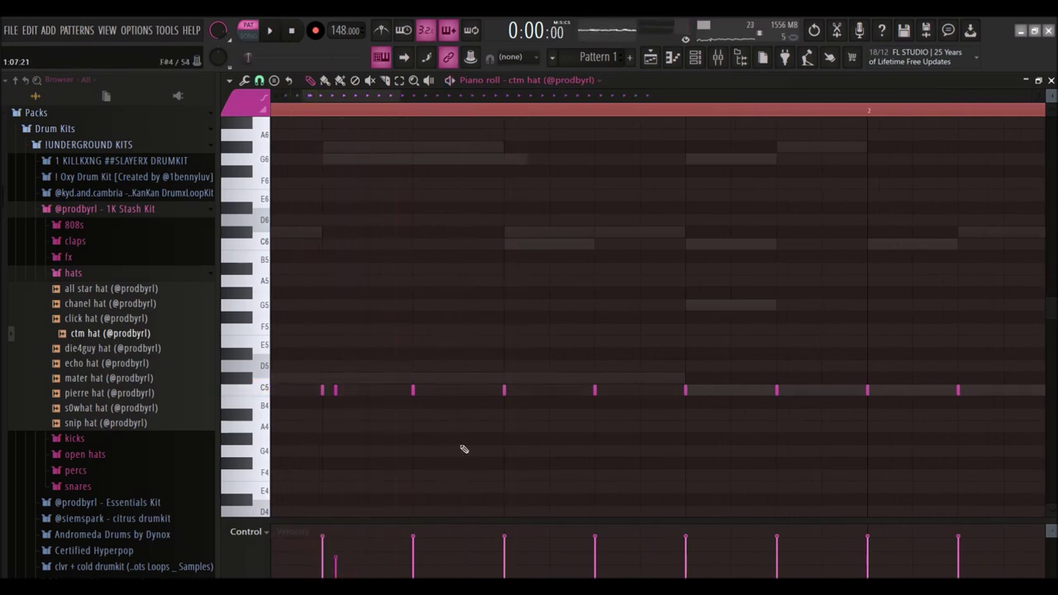
Add an F#4 hat beneath the last C5 hit of bar 1, removing the misplaced one before it.
scroll(464, 449, "down", 1, "ctrl")
key("space")
left_click(639, 463)
key("space")
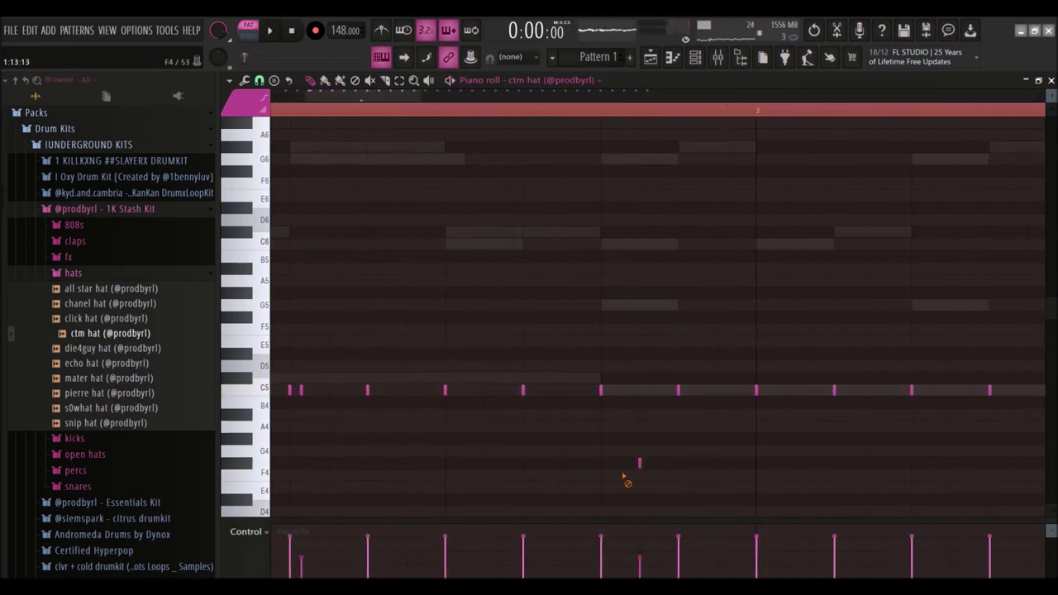
left_click(684, 464)
right_click(639, 463)
scroll(579, 388, "down", 2, "ctrl")
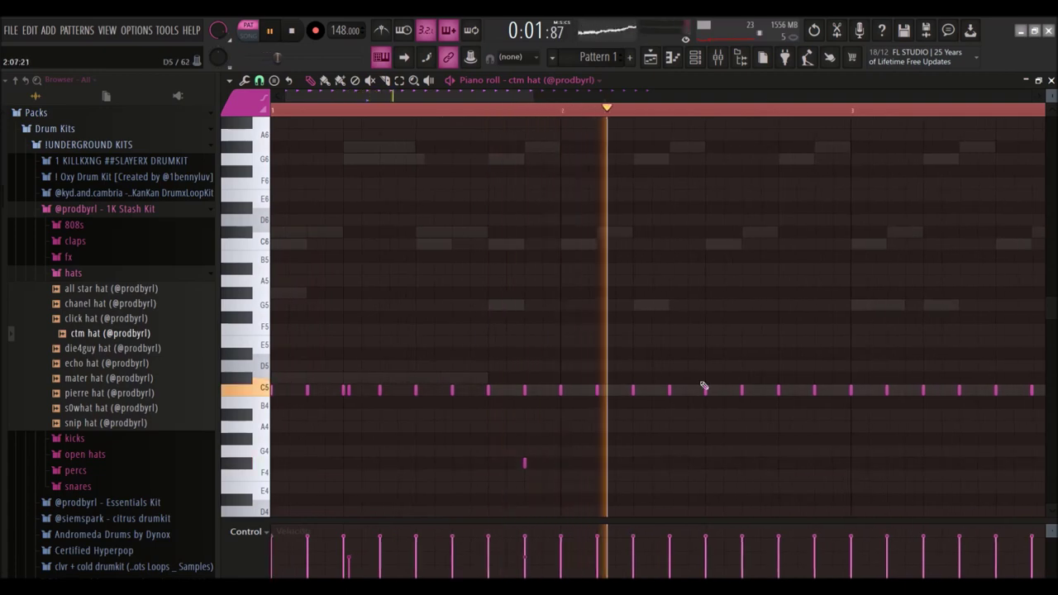
Lengthen the C5 hat at 2:05 to two steps and chop it into a four-hit roll with the Default chopper pattern.
key("space")
scroll(636, 386, "up", 1, "ctrl")
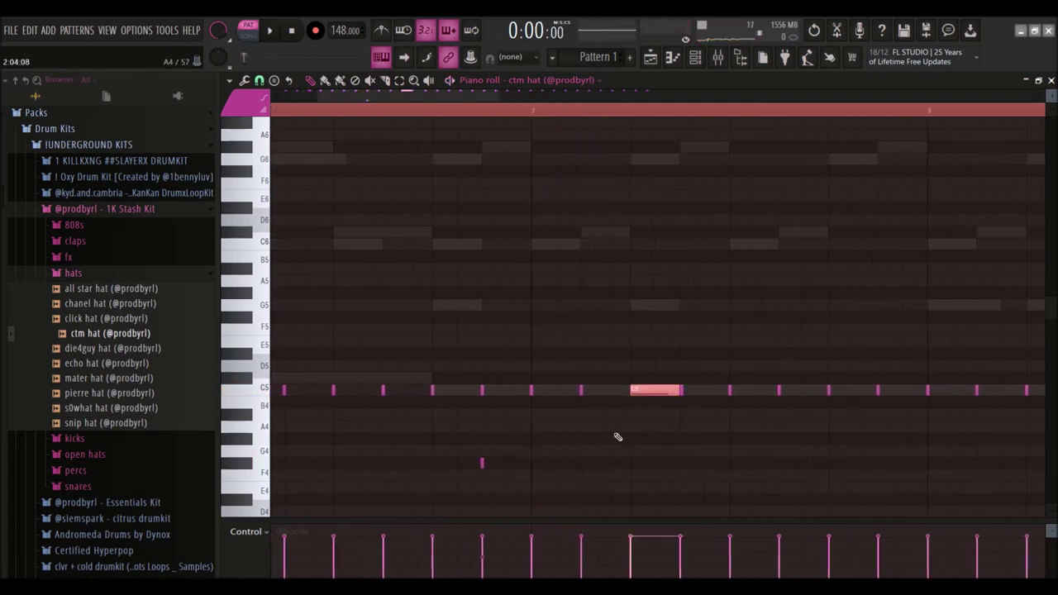
key("alt+u")
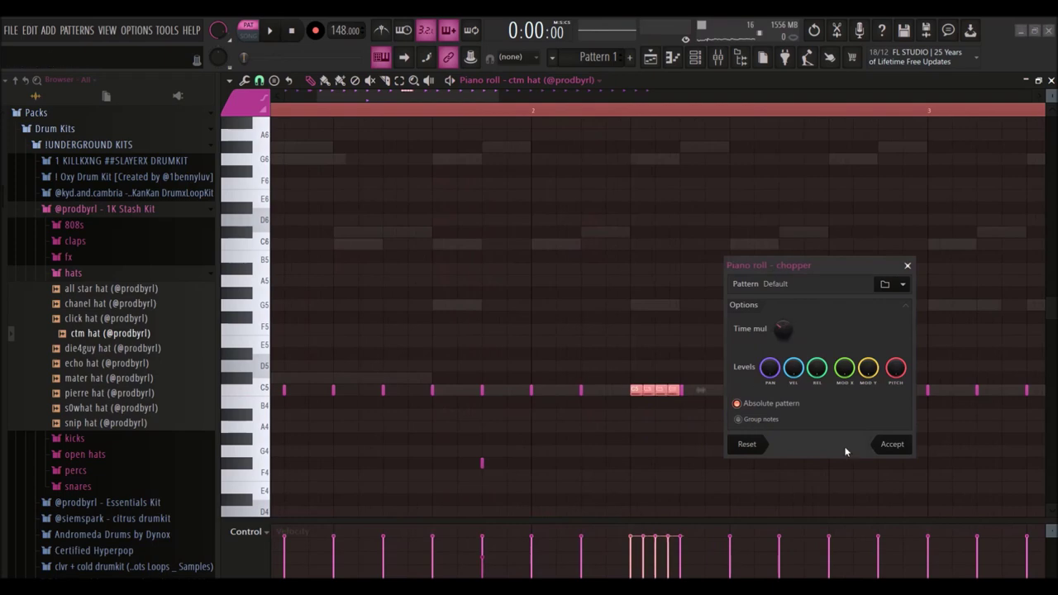
left_click(891, 445)
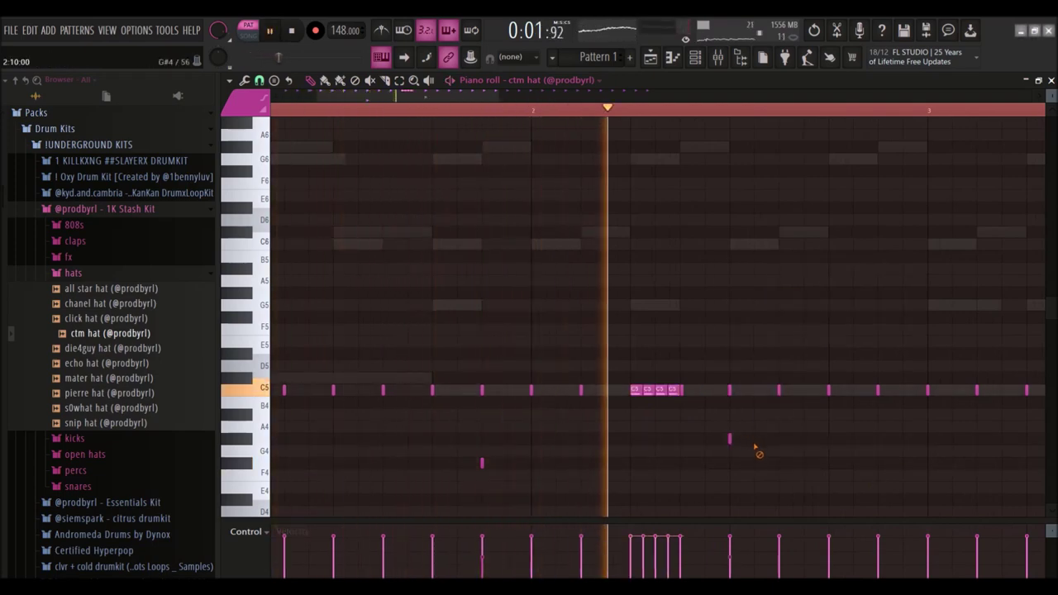
Remove the C5 hat at 2:13 and clear all the hats in bars 3 and 4.
scroll(709, 438, "down", 1)
key("space")
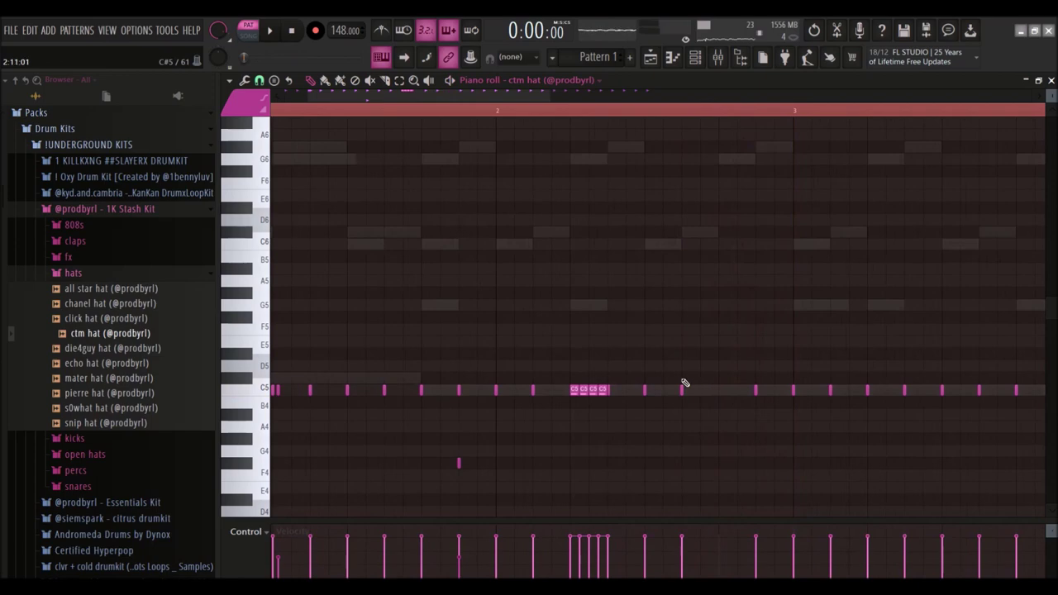
scroll(682, 385, "down", 2)
left_click_drag(583, 399, 934, 372)
key("Delete")
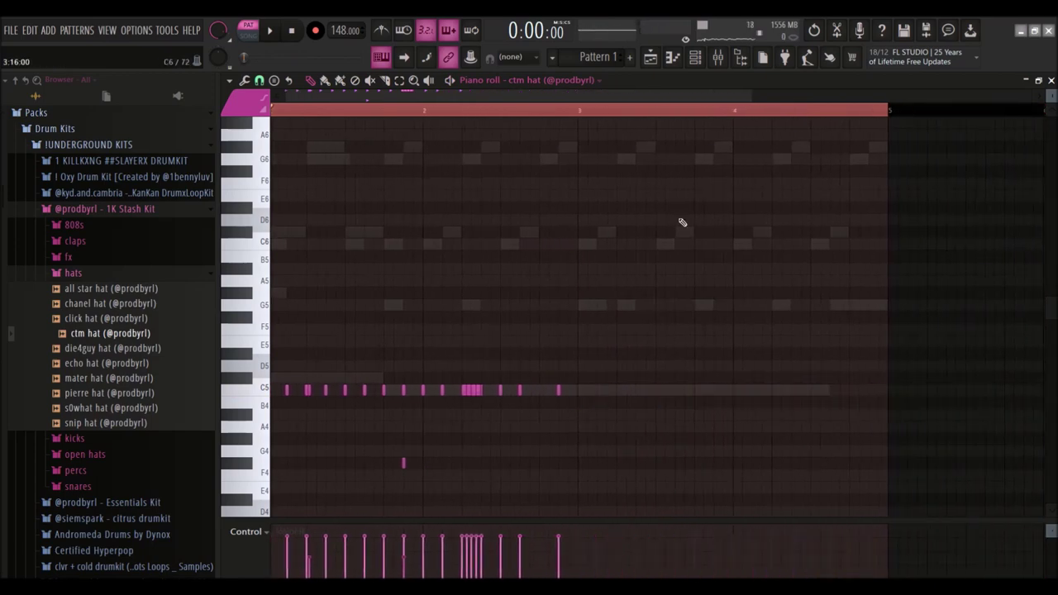
Select the hats of bars 1 and 2, duplicate them into bars 3 and 4, and play the result.
left_click(579, 124)
left_click_drag(582, 111, 273, 112)
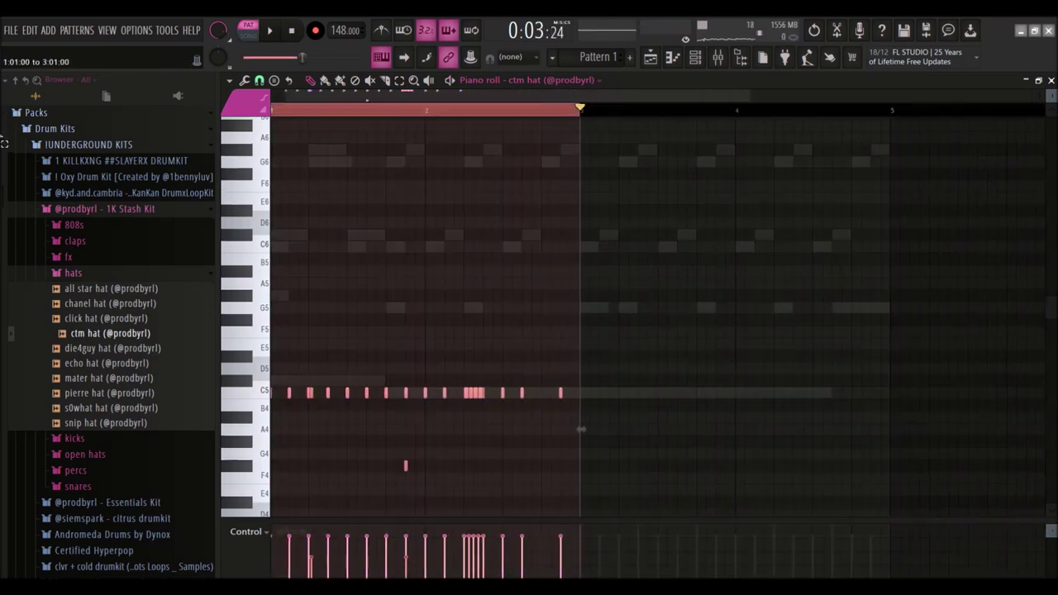
key("ctrl+b")
key("space")
scroll(758, 387, "up", 1)
scroll(691, 442, "down", 2)
scroll(707, 446, "up", 2)
scroll(706, 448, "up", 2)
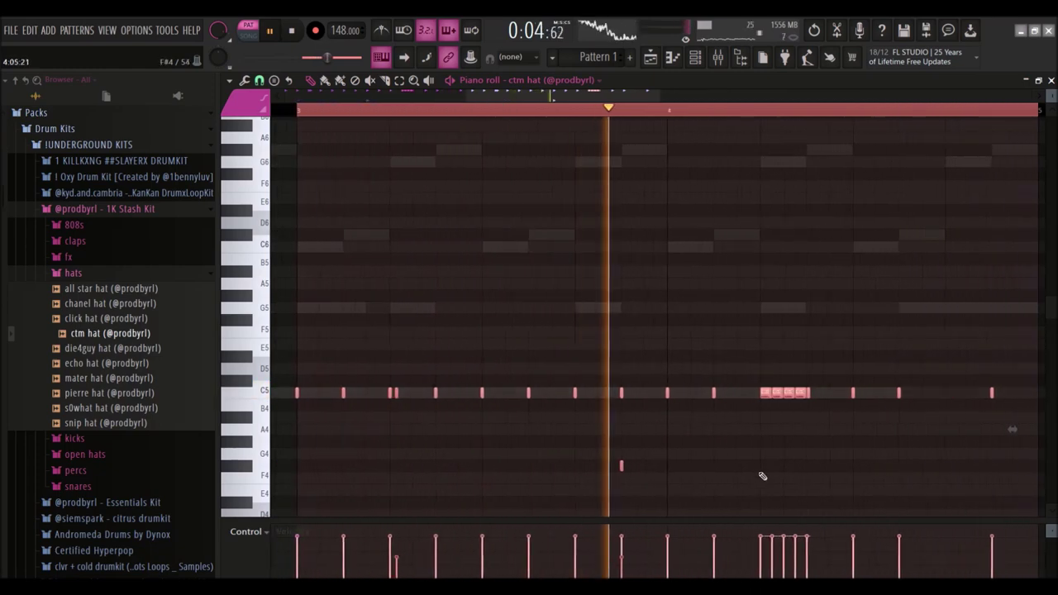
Add F#4 hats at 4:01 and 4:03 and play the pattern around bar 4.
key("space")
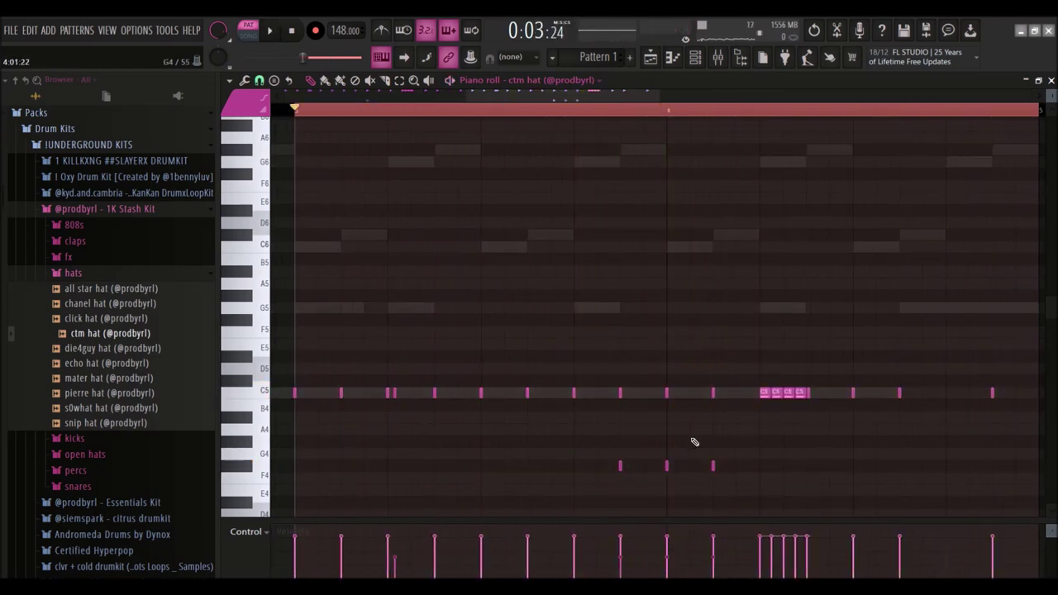
left_click(671, 111)
key("space")
scroll(794, 356, "down", 2)
scroll(818, 426, "up", 3)
key("space")
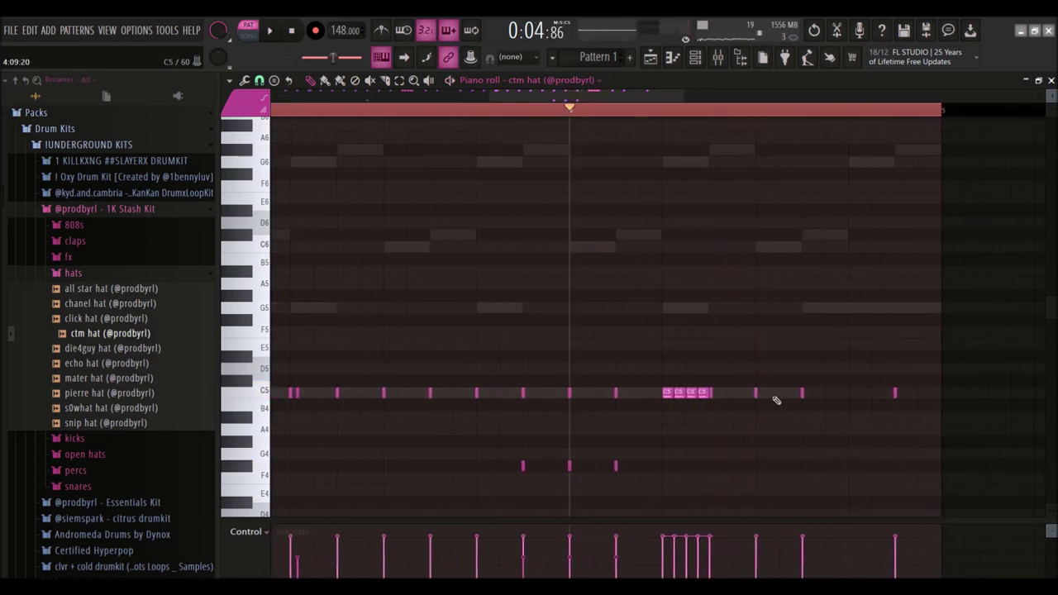
Add a C5 hat at 4:10 with its velocity raised to match its neighbours, plus a D#4 hat at 4:13.
left_click(793, 397)
key("space")
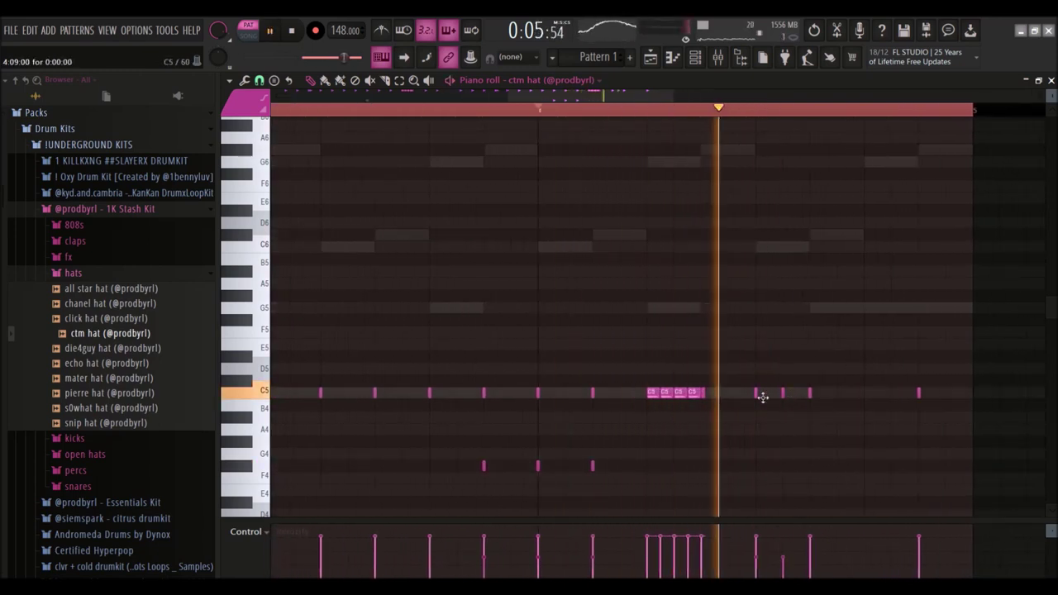
left_click_drag(755, 563, 769, 565)
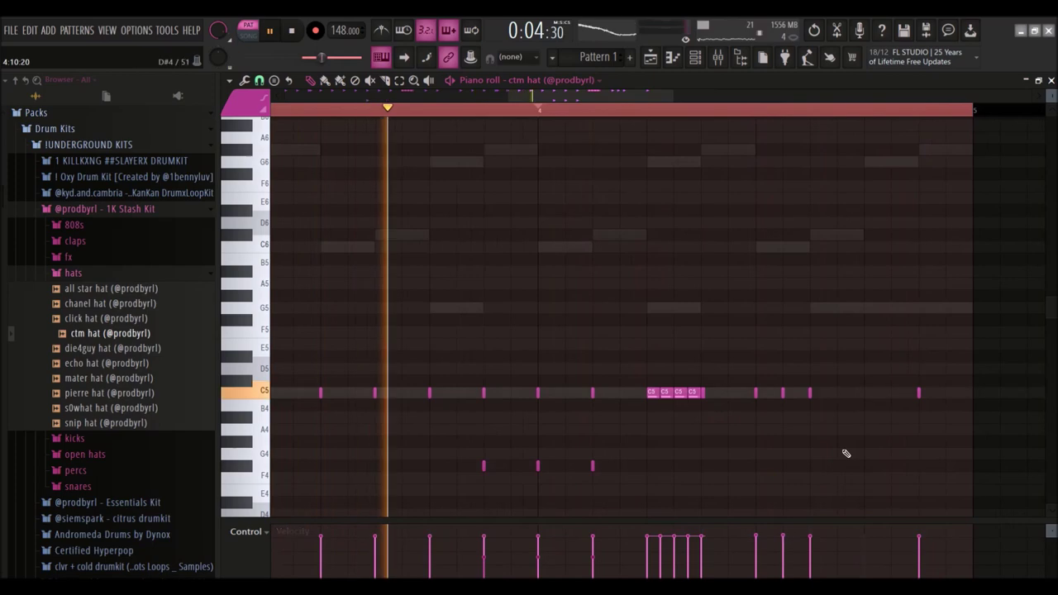
scroll(837, 501, "up", 2)
left_click(883, 501)
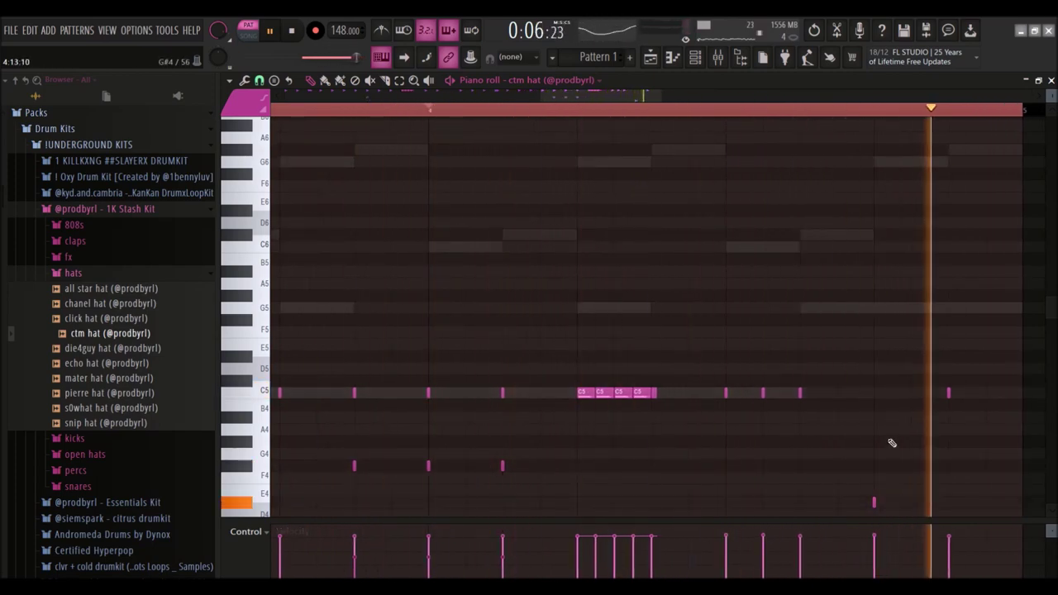
scroll(819, 406, "down", 3)
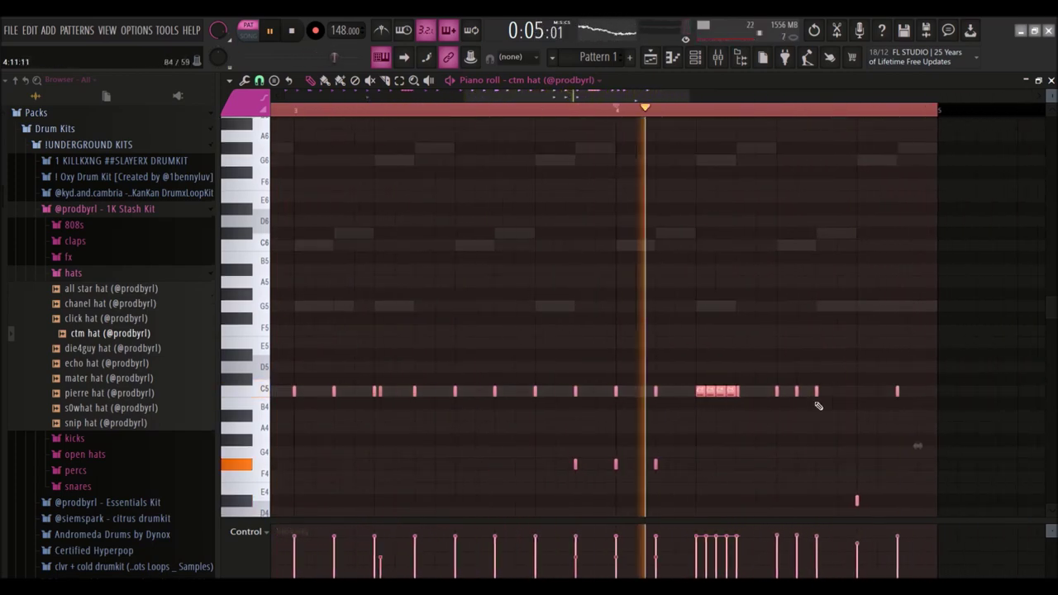
Audition the claps folder and add the secret clap sample as a new channel.
left_click(694, 57)
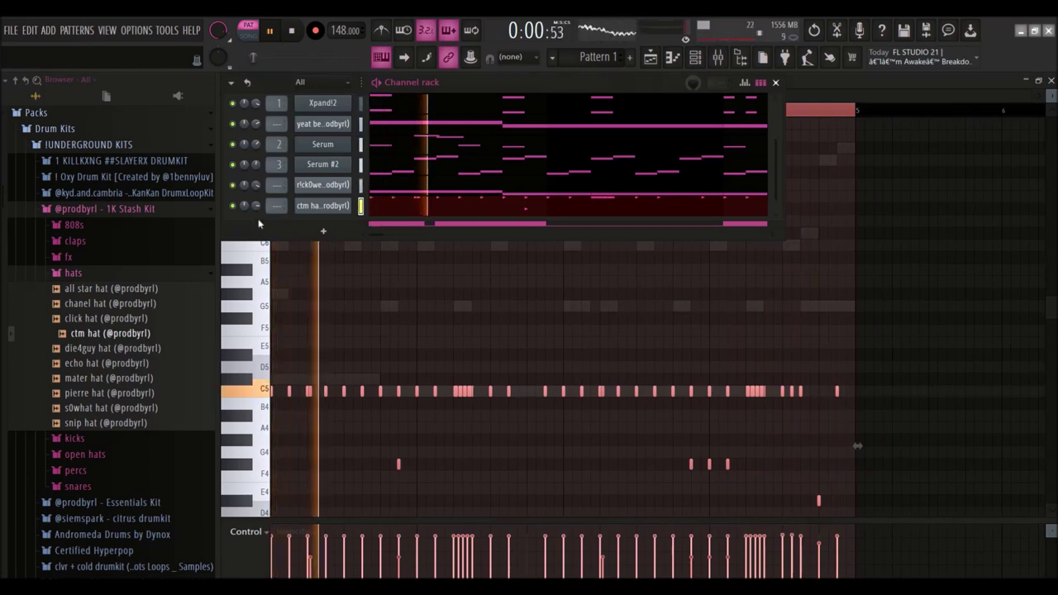
left_click(115, 275)
left_click(91, 241)
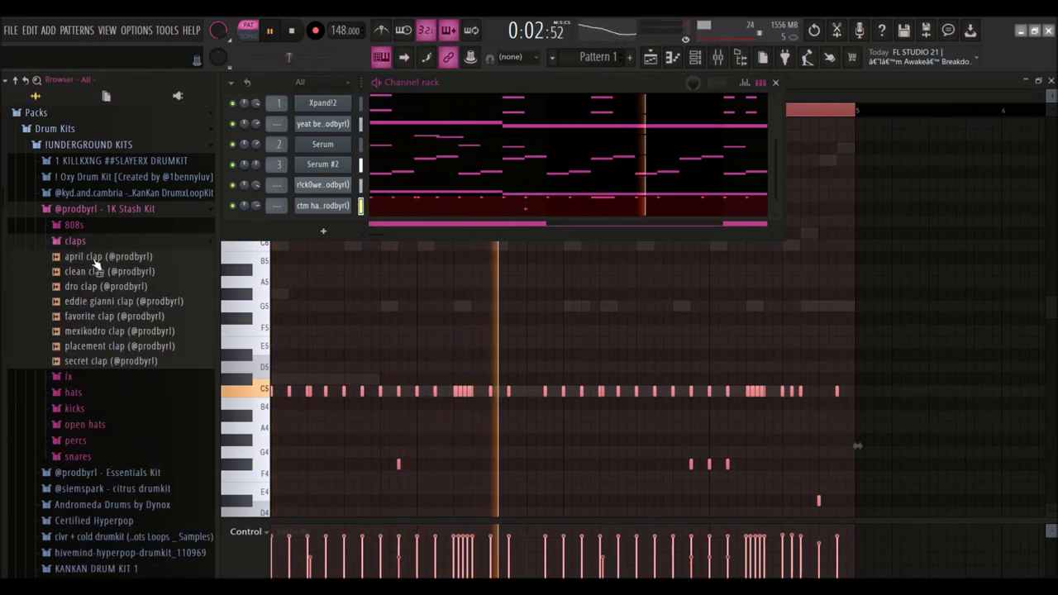
left_click(106, 331)
left_click_drag(112, 366, 300, 231)
key("space")
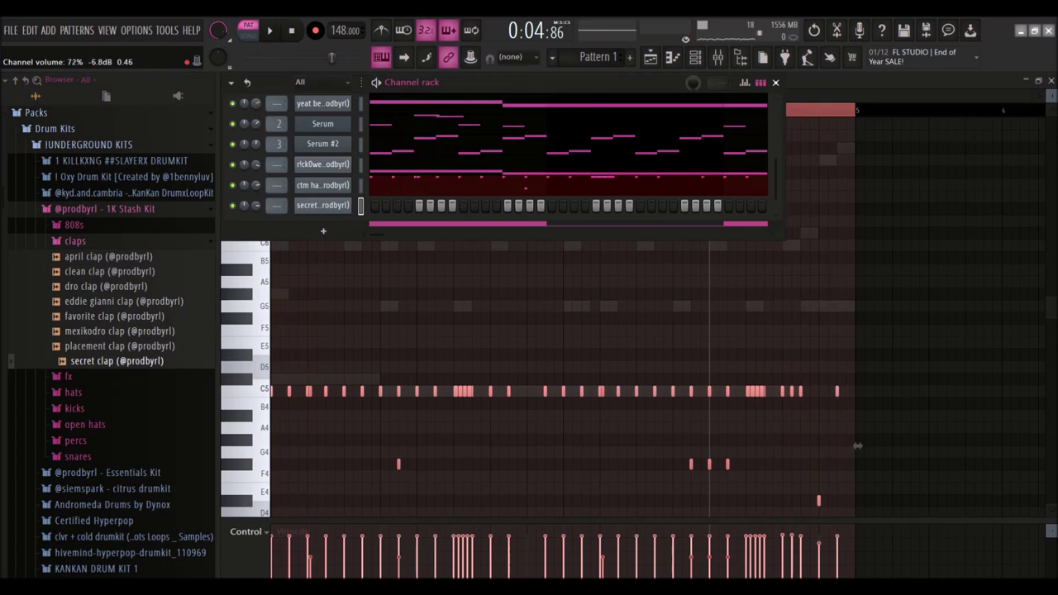
With the yeat bell isolated, place secret clap C5 notes at 1:09, 2:09, 3:09, 4:03 and 4:09, softening the 4:03 clap.
right_click(234, 104)
key("space")
right_click(303, 207)
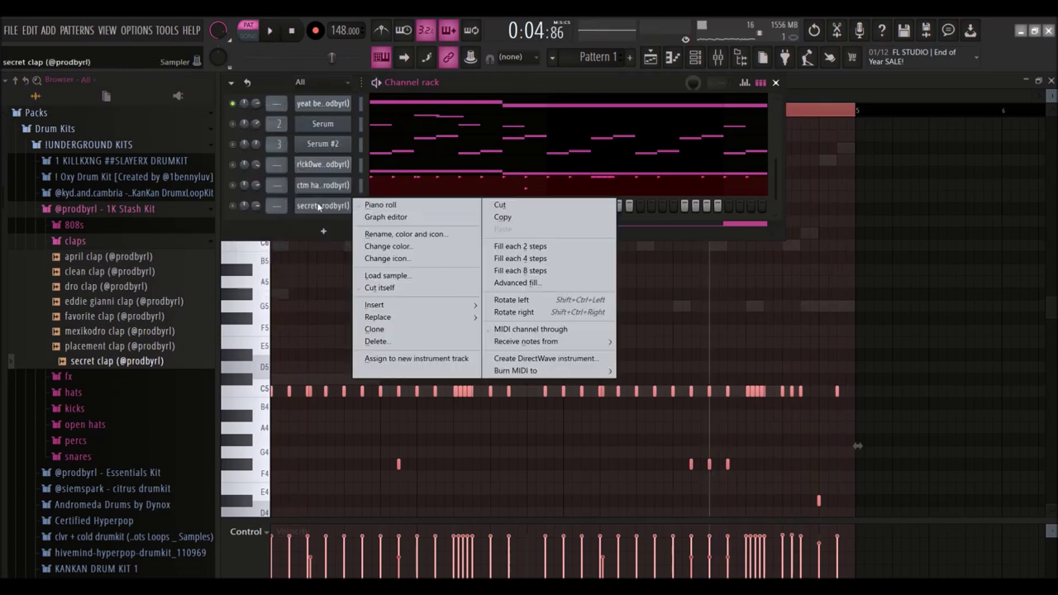
left_click(389, 205)
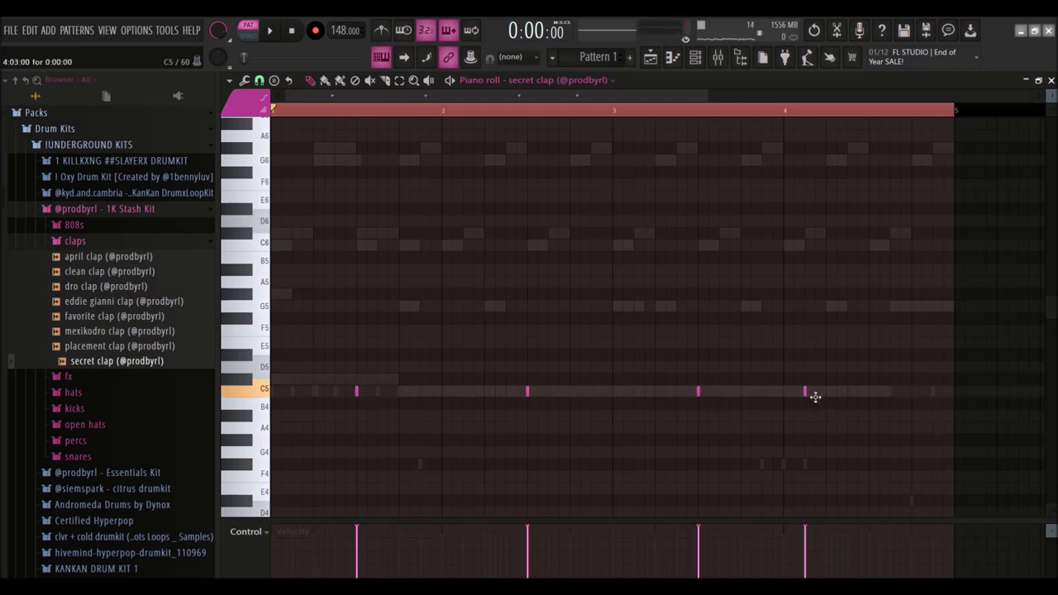
left_click(697, 58)
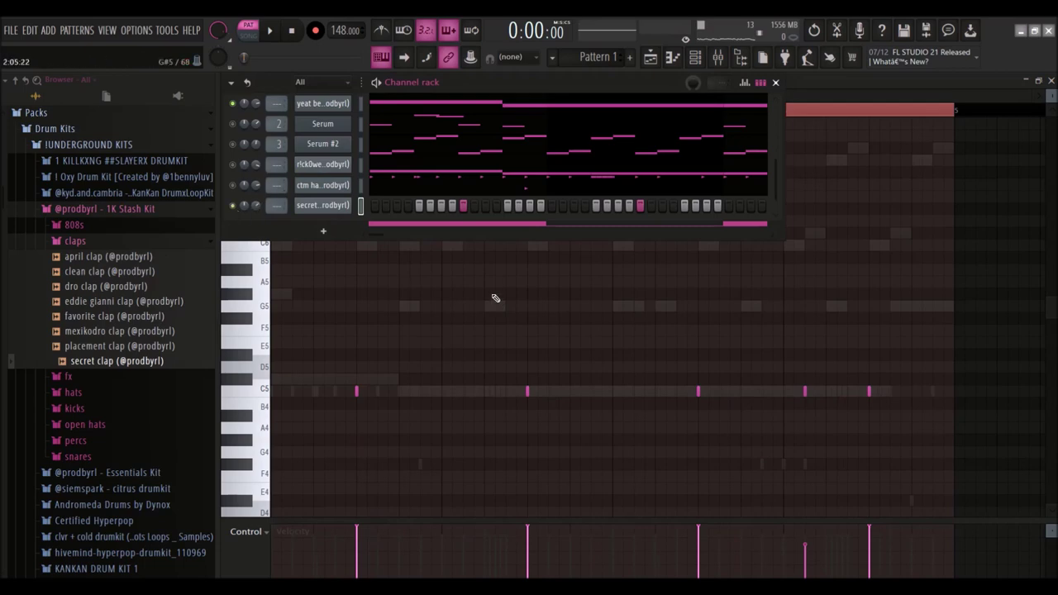
key("F6")
key("ctrl+s")
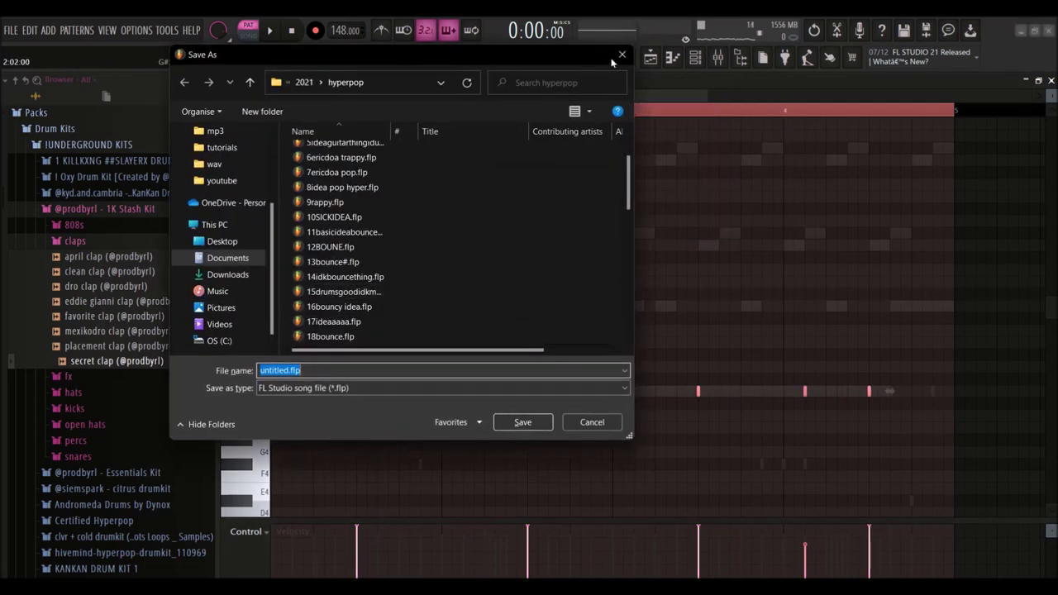
left_click(622, 55)
Turn the r!ck0wen 808 and ctm hat channels back on and inspect the ctm hat's time and arpeggiator settings during playback.
key("space")
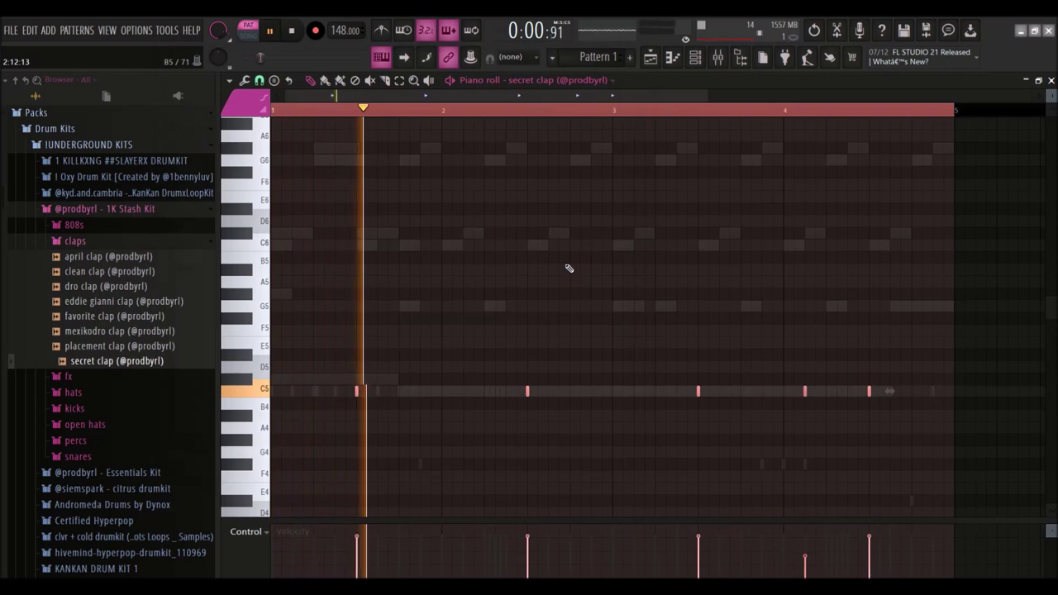
left_click(696, 57)
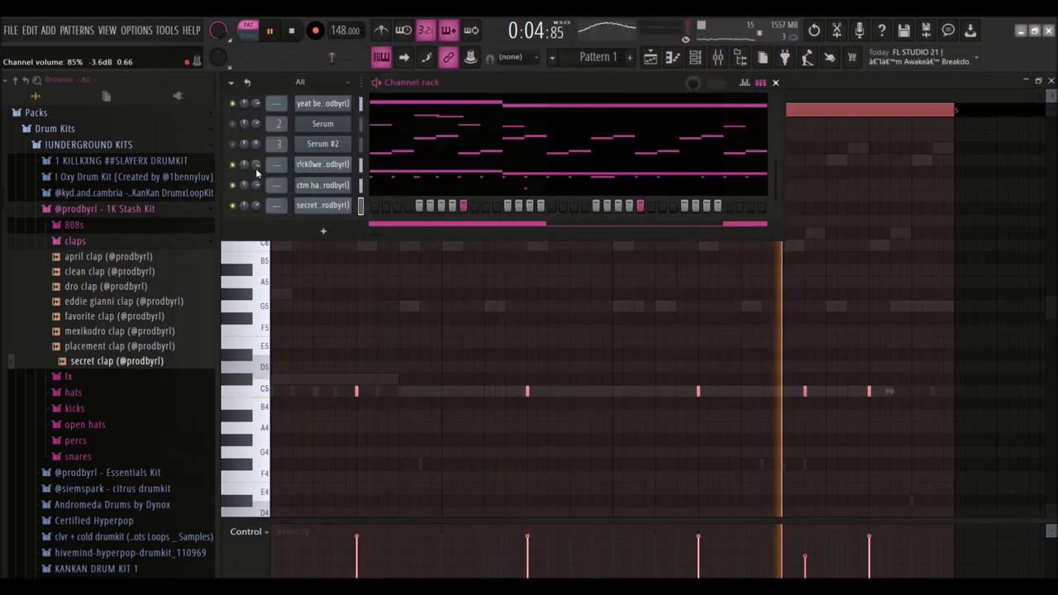
left_click(321, 187)
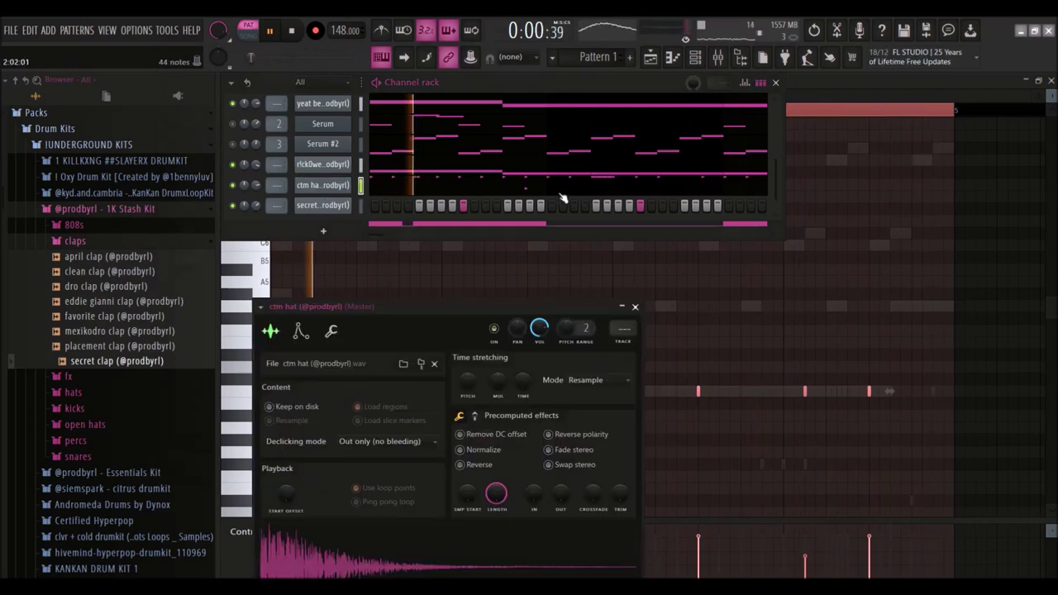
left_click(331, 333)
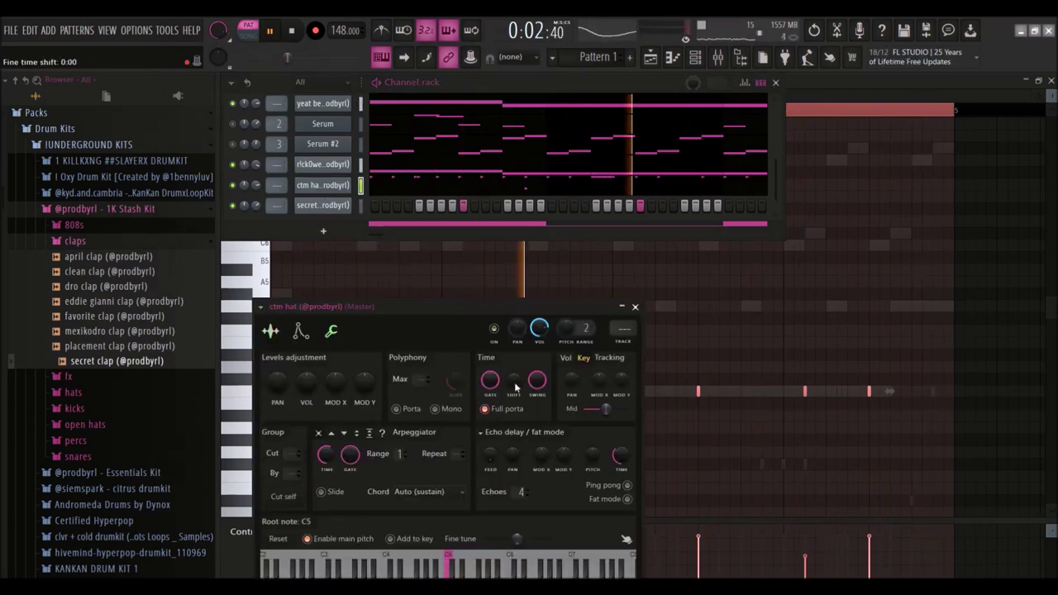
Taper the velocities of the ctm hat's four-hit rolls in bars 2 and 4 so each hit gets quieter.
left_click(380, 184)
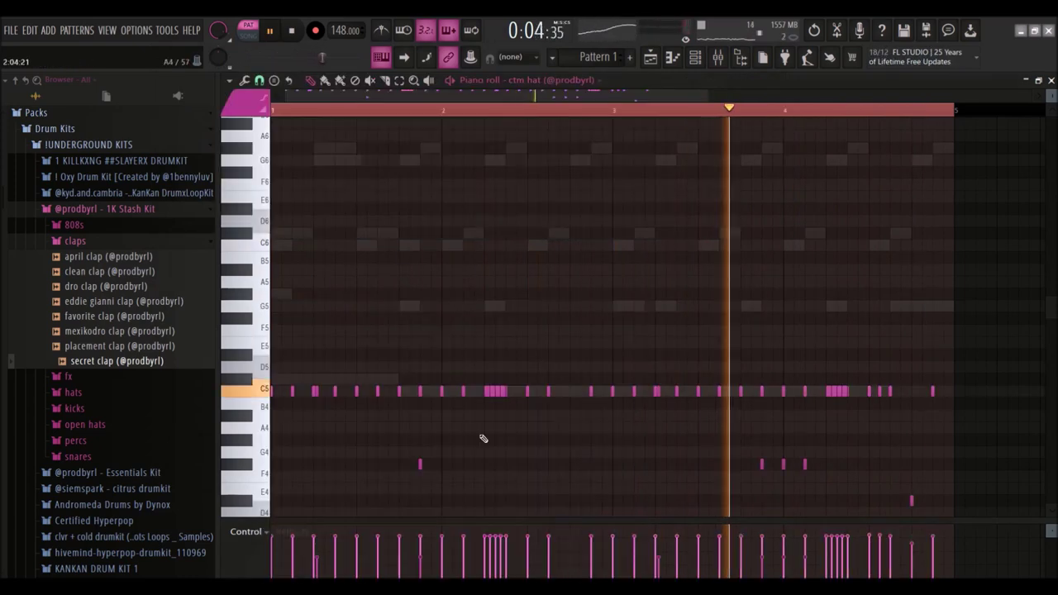
scroll(487, 446, "up", 5)
scroll(496, 535, "up", 2)
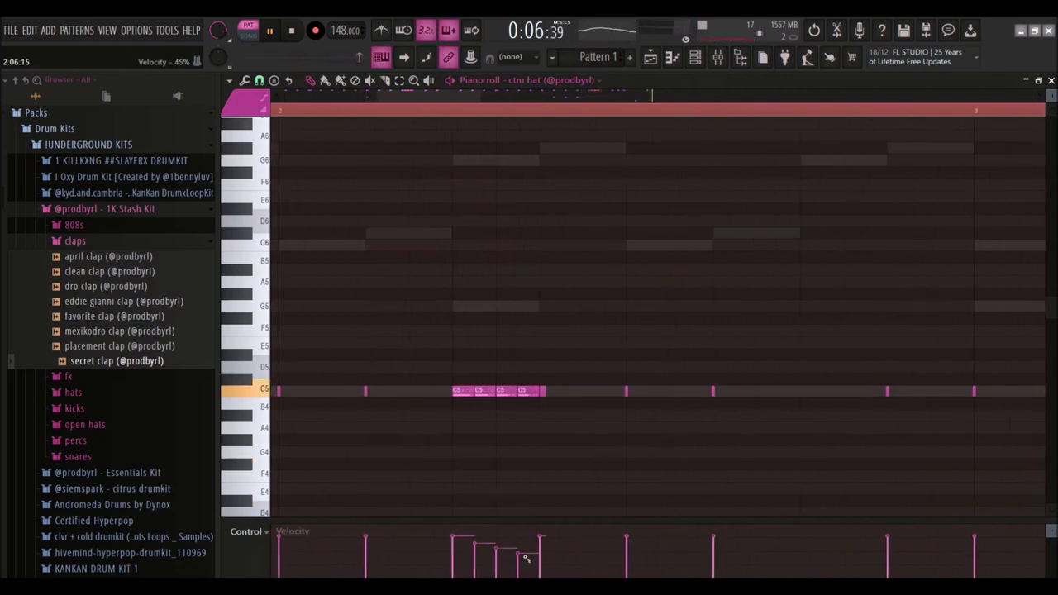
scroll(547, 444, "down", 6)
scroll(721, 438, "up", 8)
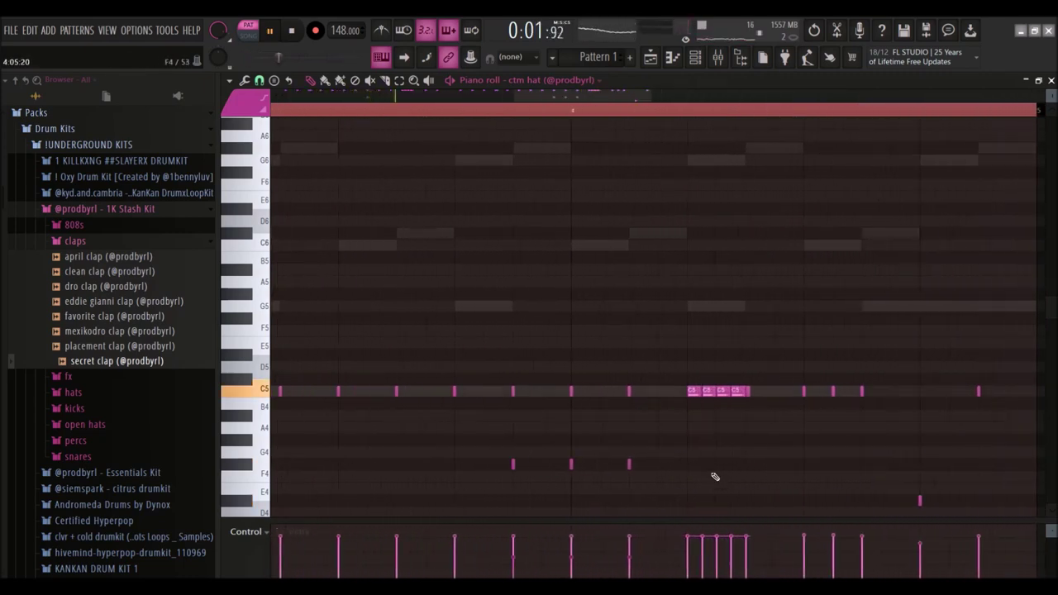
scroll(732, 425, "down", 4)
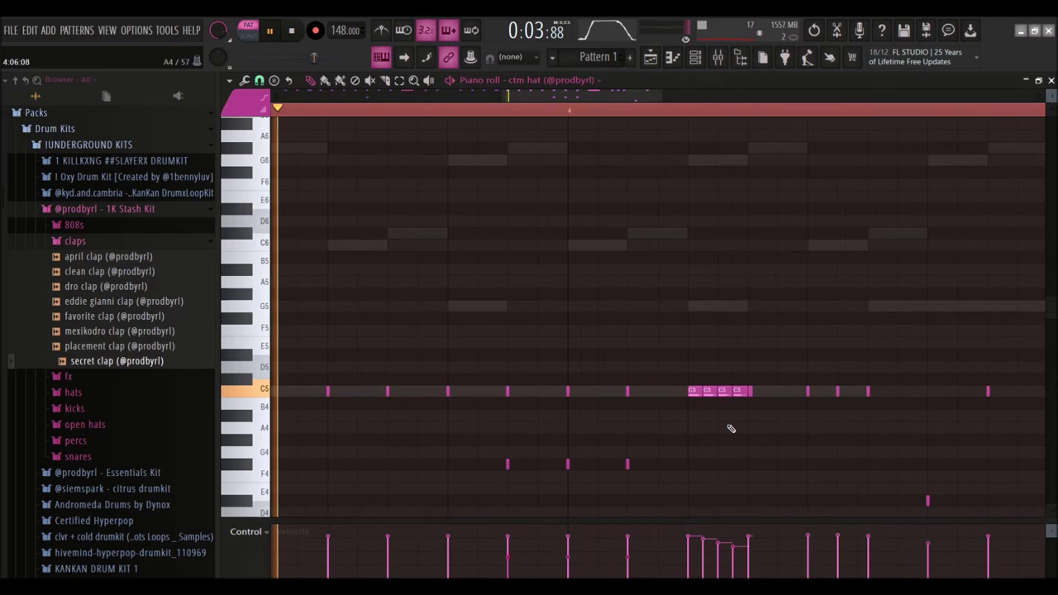
Replace the D#4 hat at 4:13 with a C5 hat and move the extra 4:10 hit to 4:14.
scroll(751, 397, "up", 3)
left_click(883, 501)
right_click(882, 501)
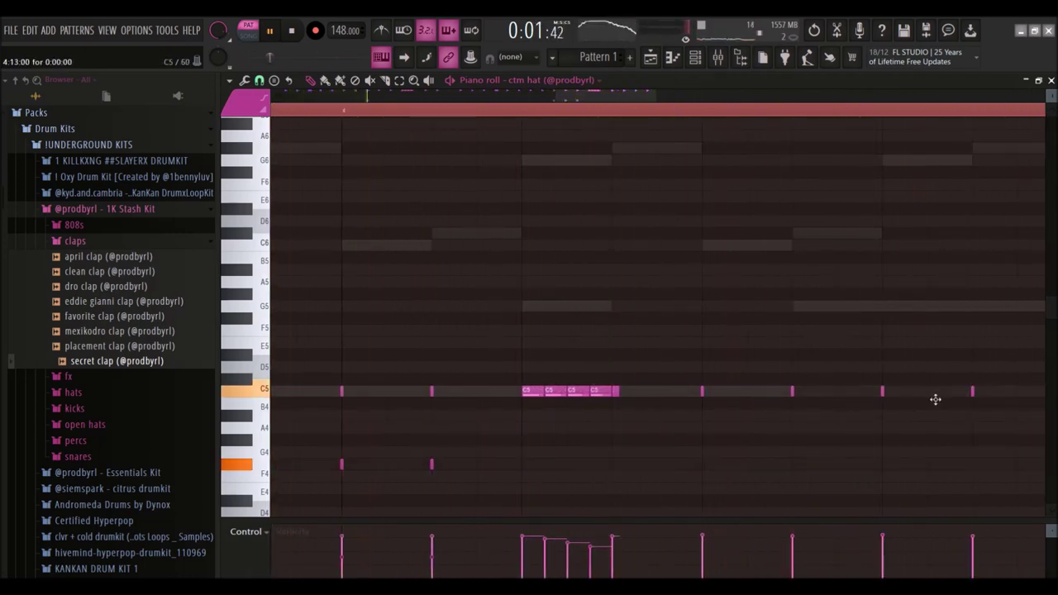
scroll(875, 388, "down", 4)
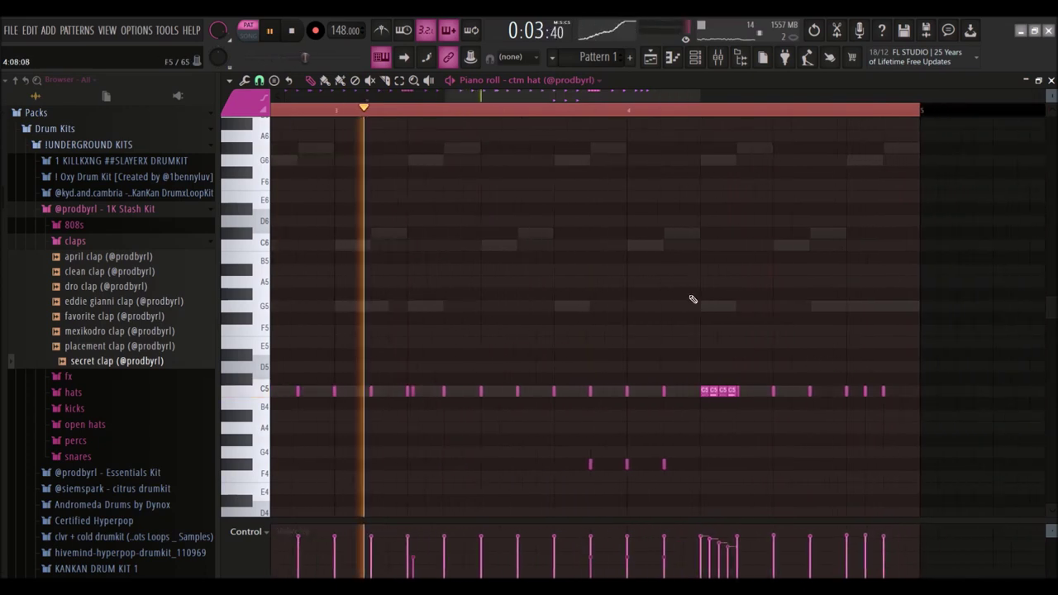
Turn all muted channels back on and move the extra C5 ctm hat from 4:14 to 4:02.
key("F6")
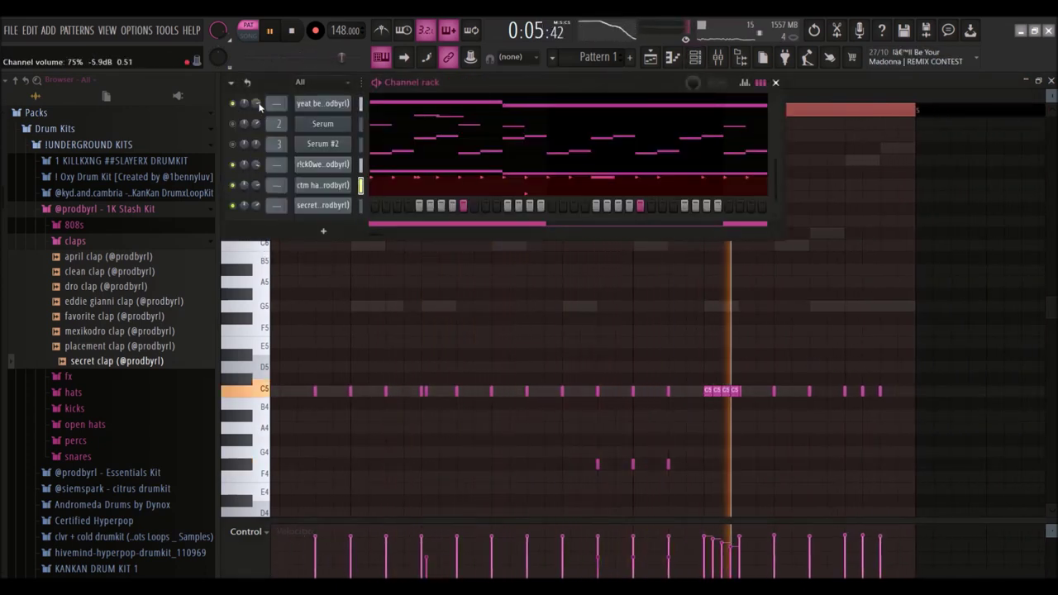
right_click(233, 105)
left_click(234, 111)
key("space")
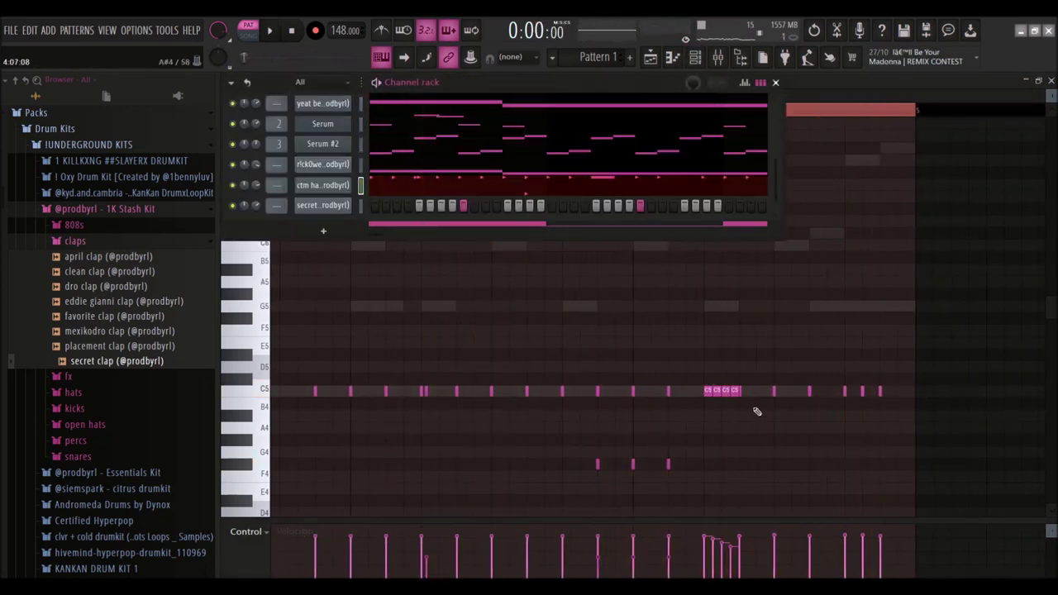
right_click(862, 392)
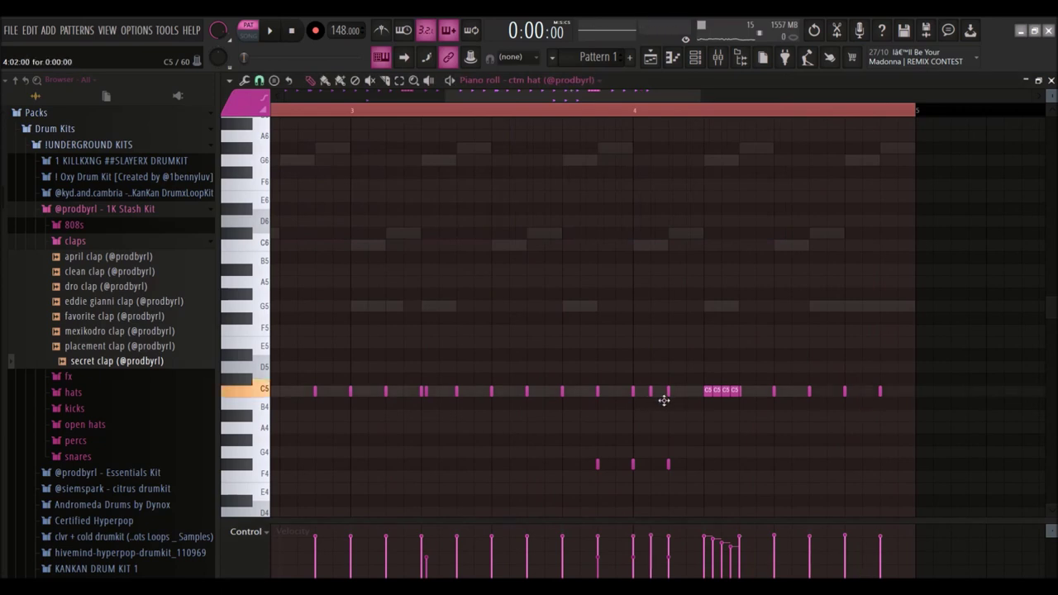
key("space")
left_click(410, 283)
right_click(403, 283)
left_click(459, 282)
right_click(407, 280)
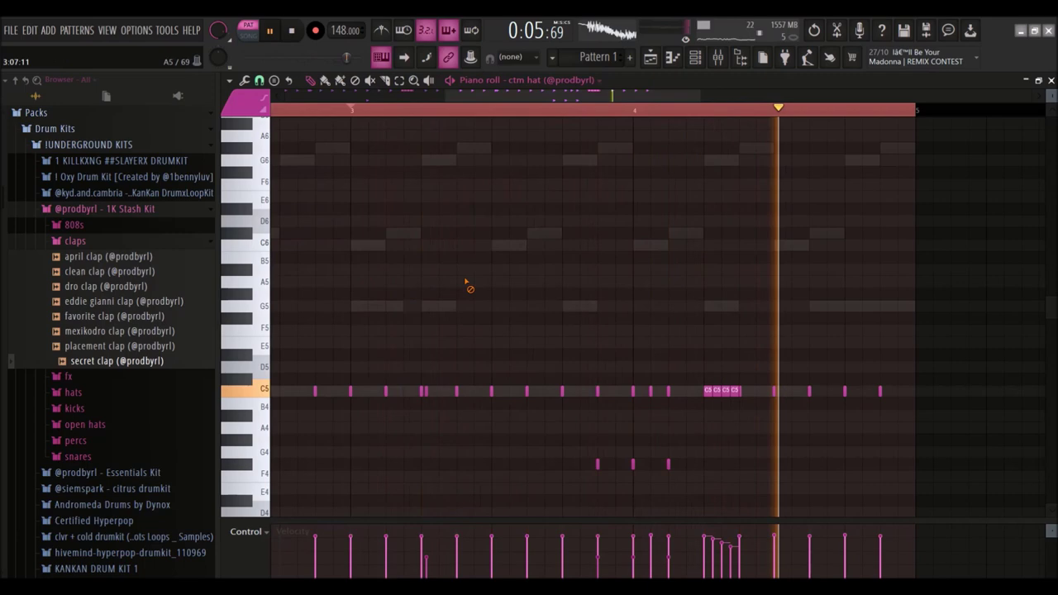
right_click(458, 282)
Isolate the SE-STRIIIINGS channel during playback and open its STRIIIINGS instrument.
scroll(477, 266, "down", 5)
key("F6")
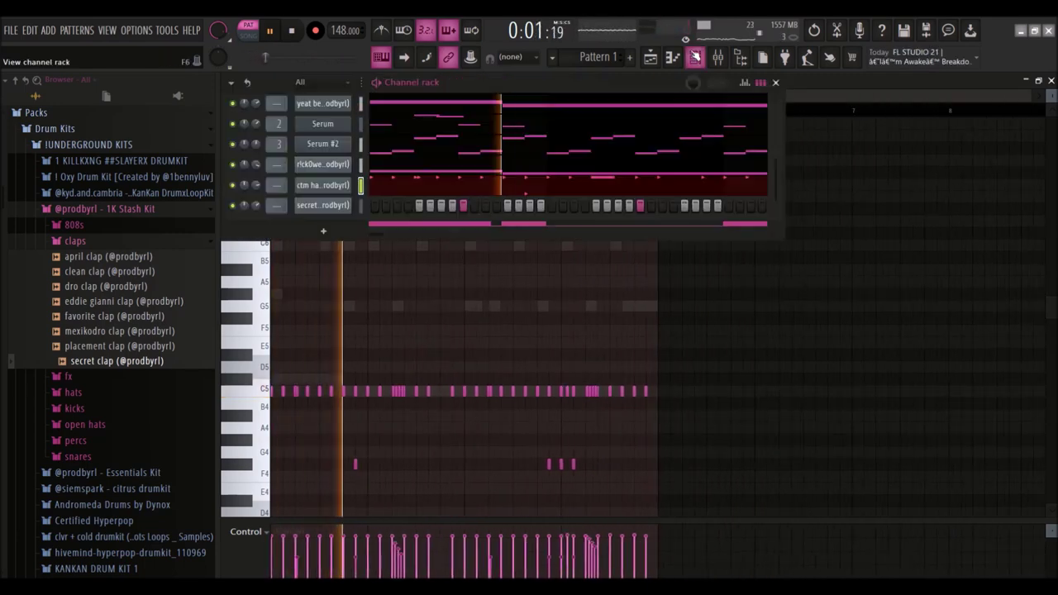
left_click_drag(247, 236, 249, 342)
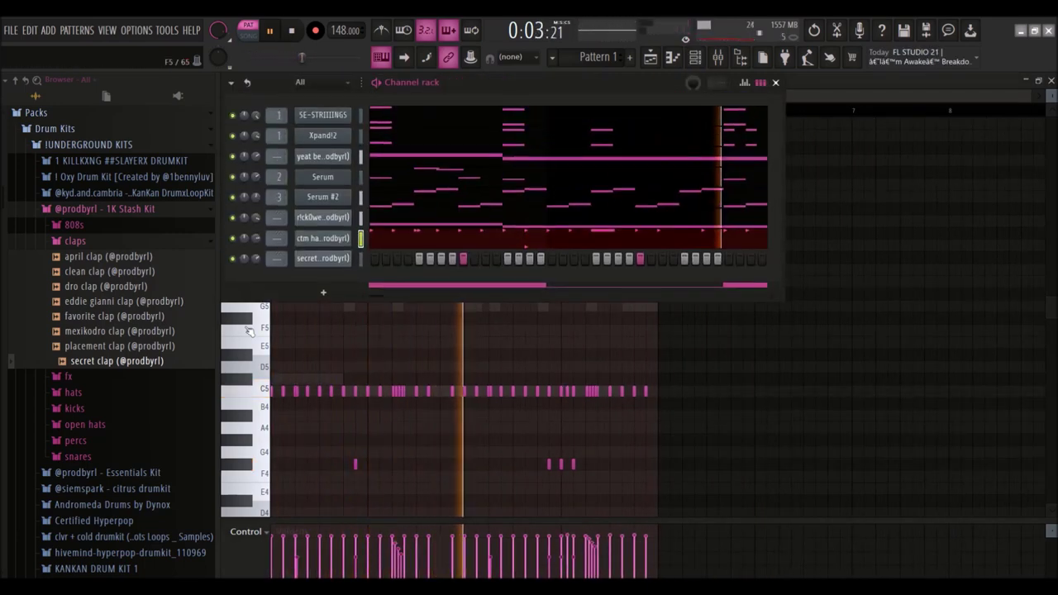
right_click(233, 116)
left_click(250, 123)
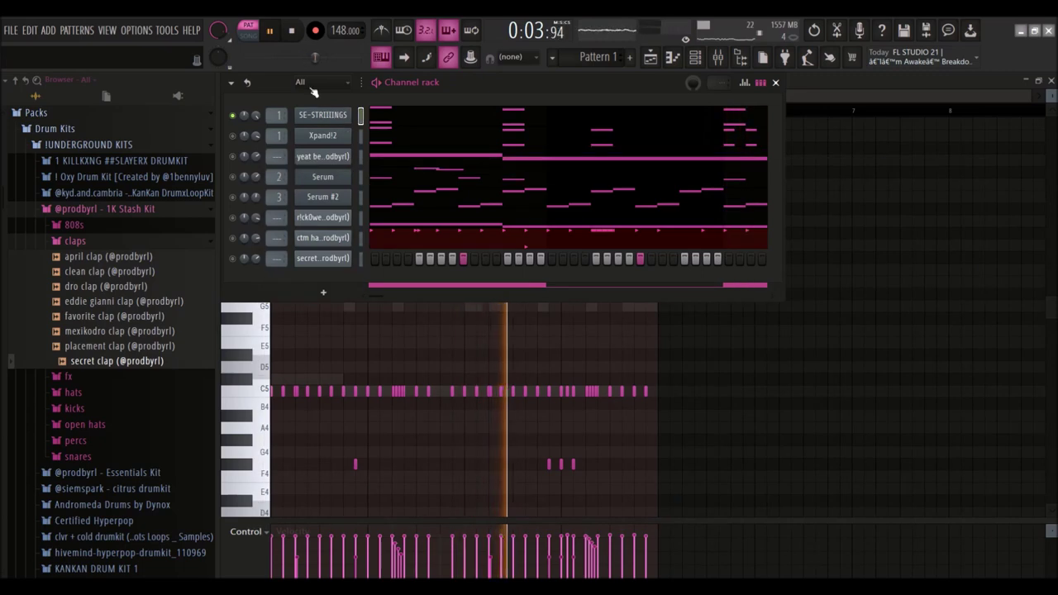
left_click(327, 116)
left_click(298, 30)
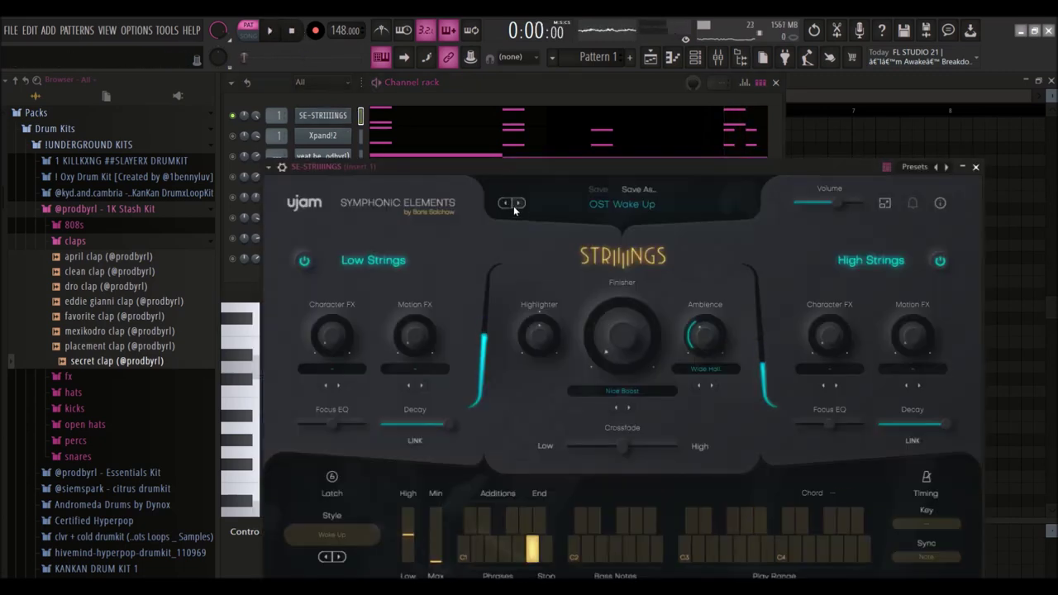
Browse the STRIIIINGS presets, load OST Rule Of Thirds, play it alone and turn all channels back on.
left_click(503, 204)
left_click(502, 204)
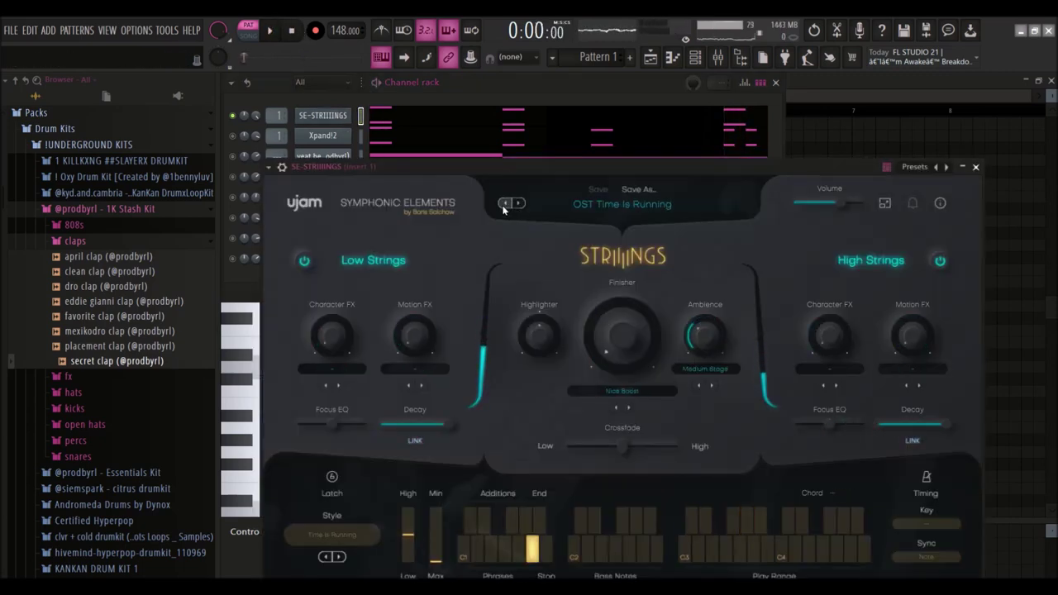
left_click(149, 30)
mouse_move(170, 32)
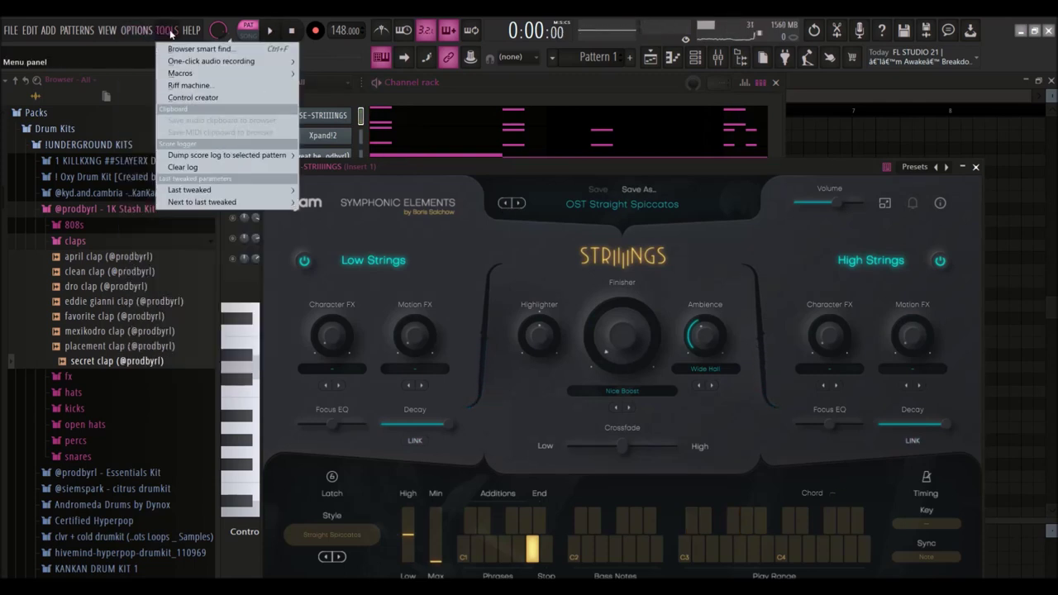
mouse_move(289, 76)
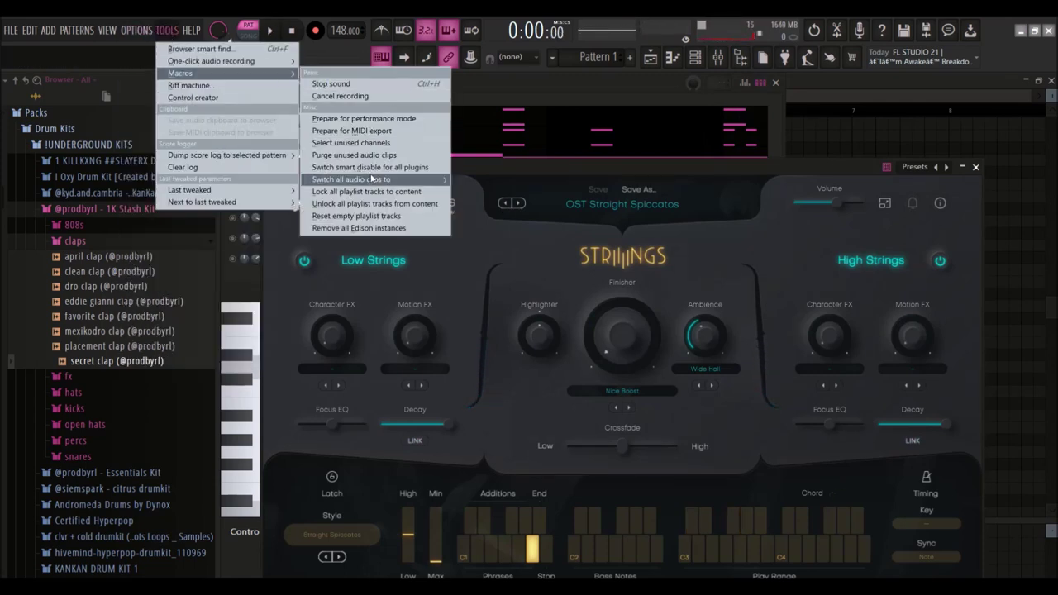
left_click(484, 178)
key("space")
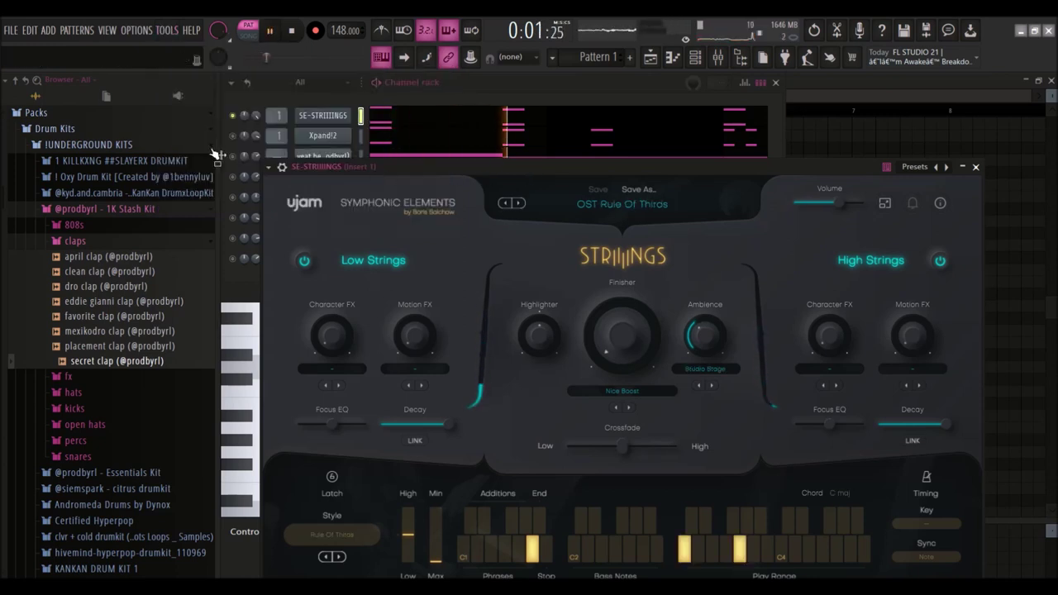
right_click(233, 115)
left_click(248, 118)
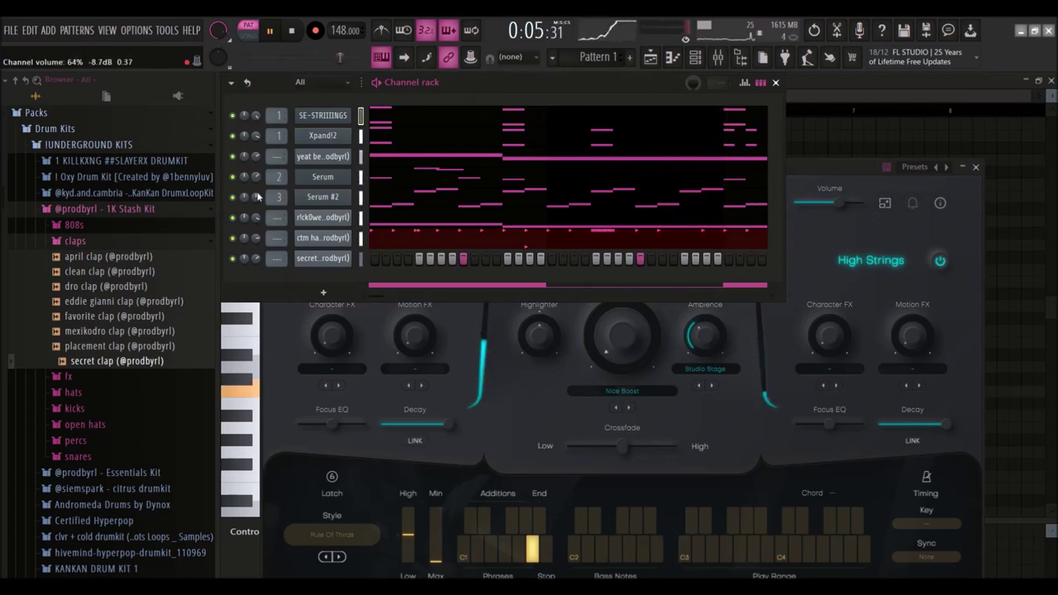
Trim the ctm hat's four-hit C5 rolls in bars 2 and 4 to three hits by removing the fourth.
left_click(405, 240)
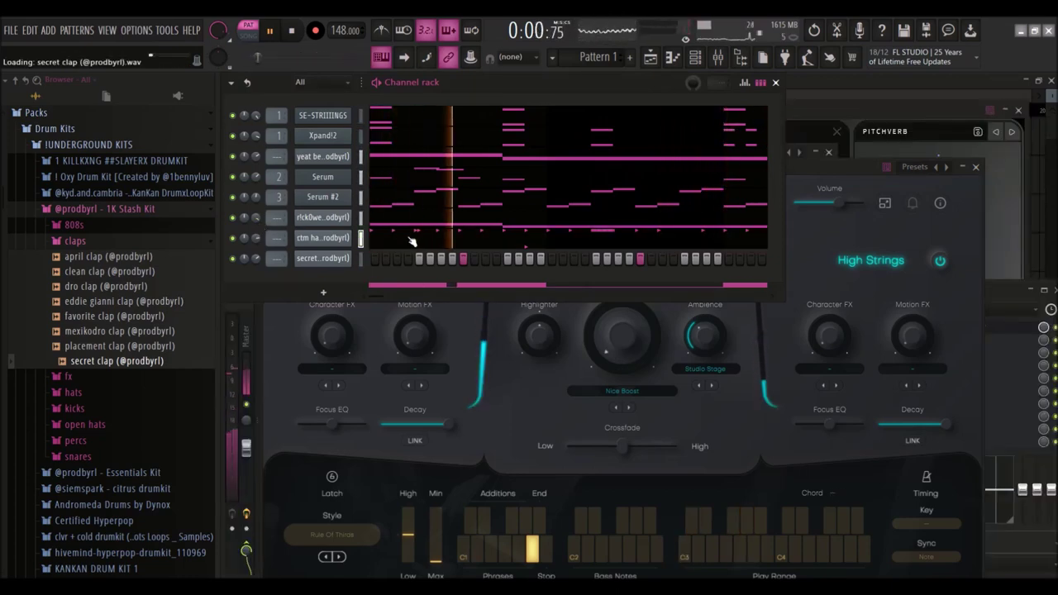
left_click(411, 241)
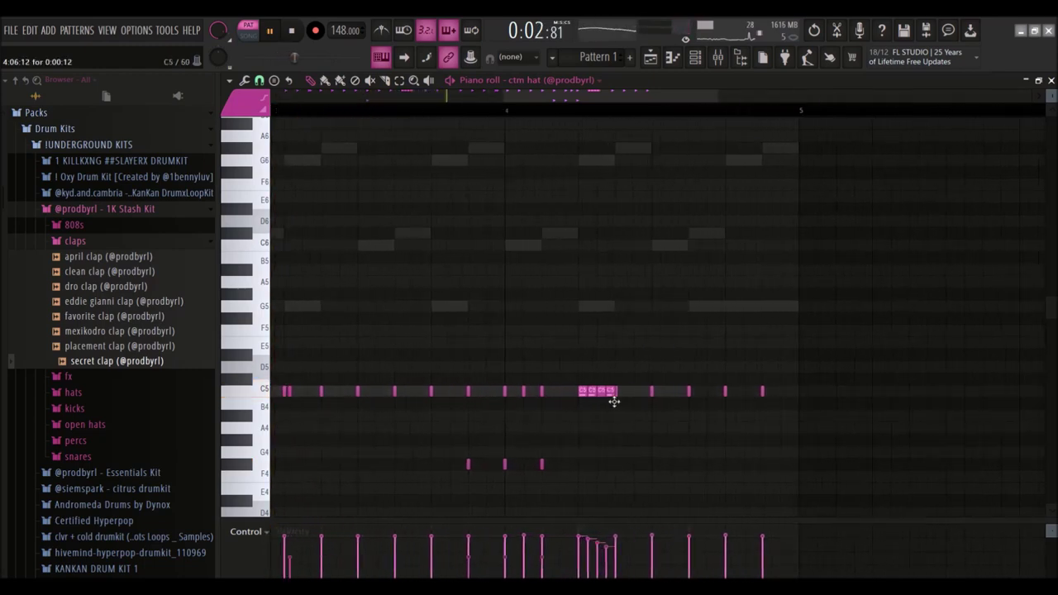
scroll(615, 402, "up", 1)
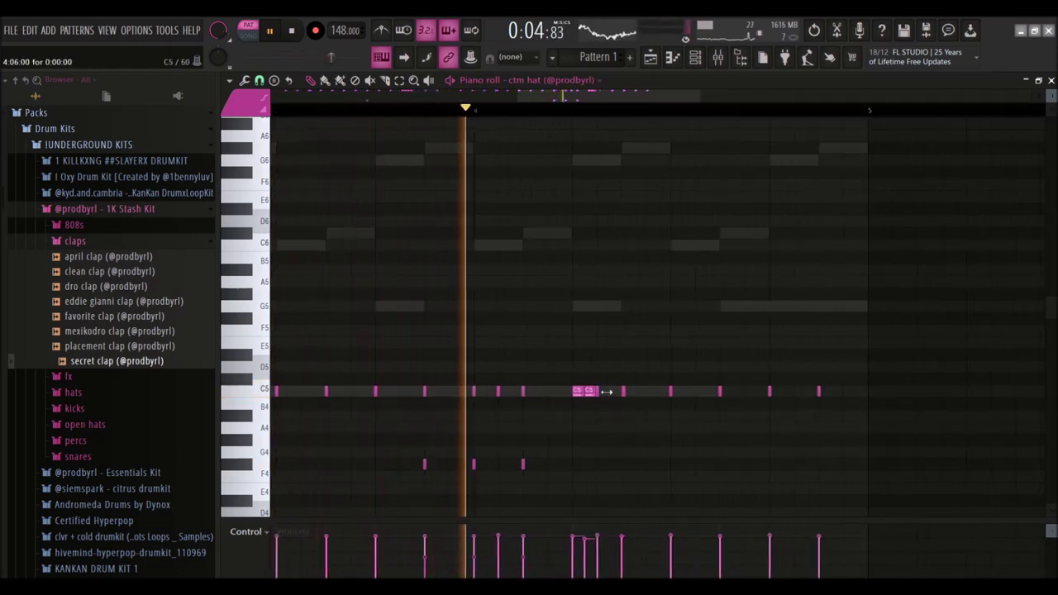
scroll(616, 400, "up", 3)
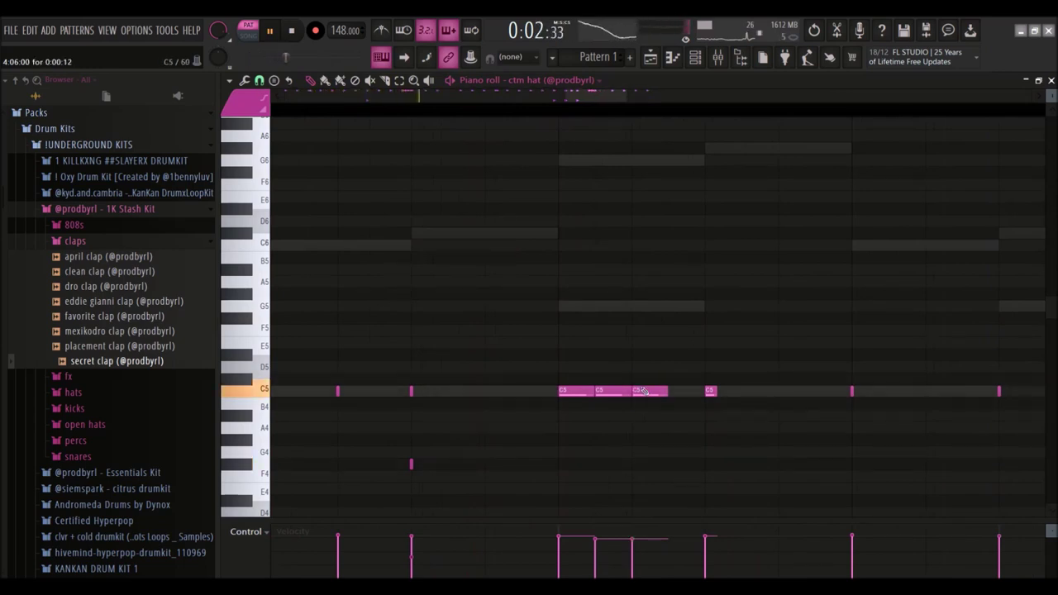
scroll(428, 361, "down", 3)
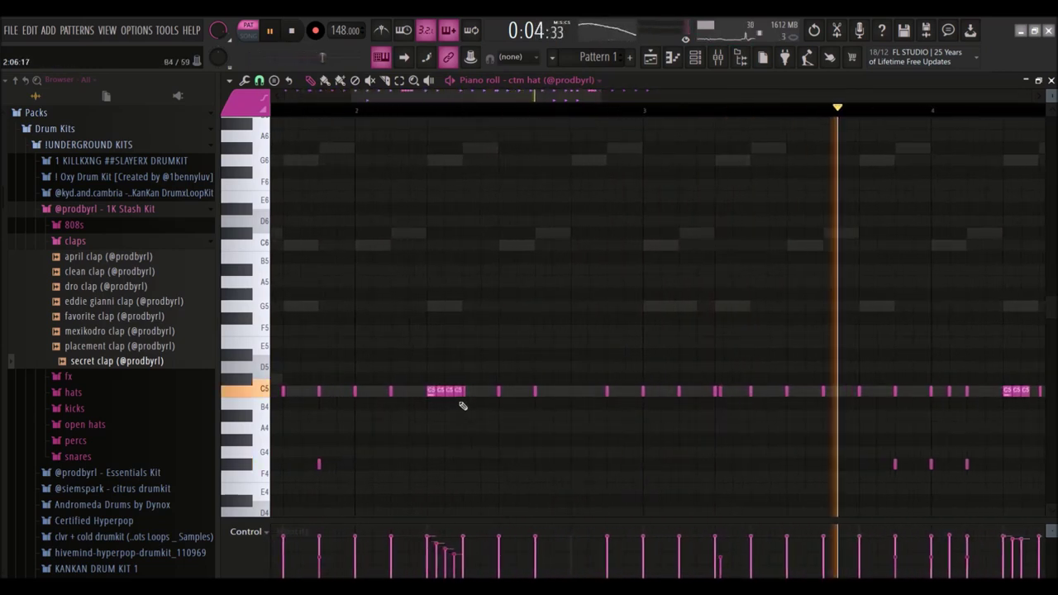
scroll(496, 336, "down", 3)
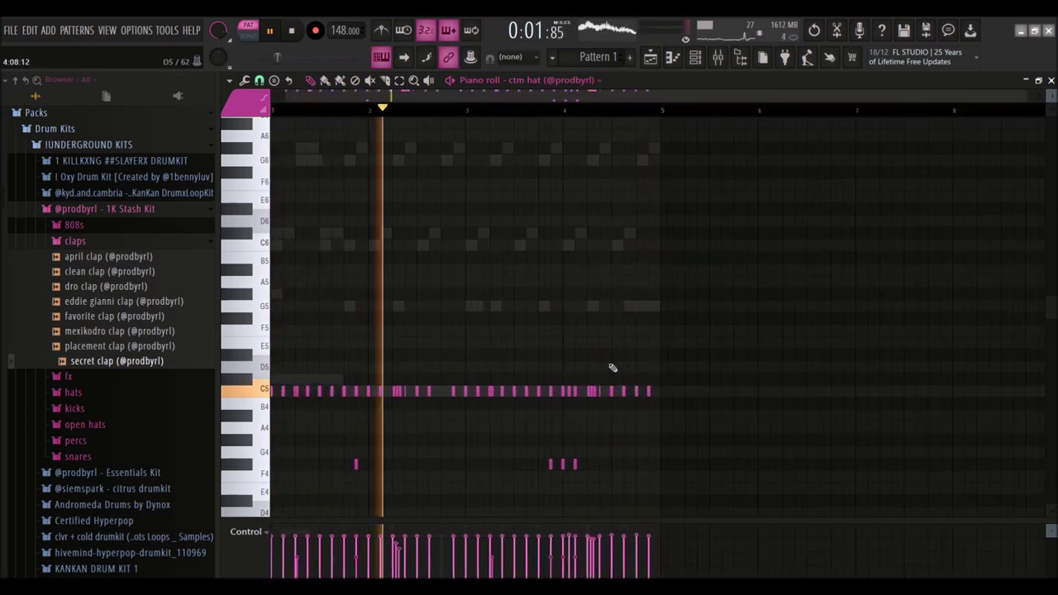
Delete the C5 hat at 4:13 and add softer F4 hats at 4:11 and 4:15.
scroll(612, 368, "up", 2)
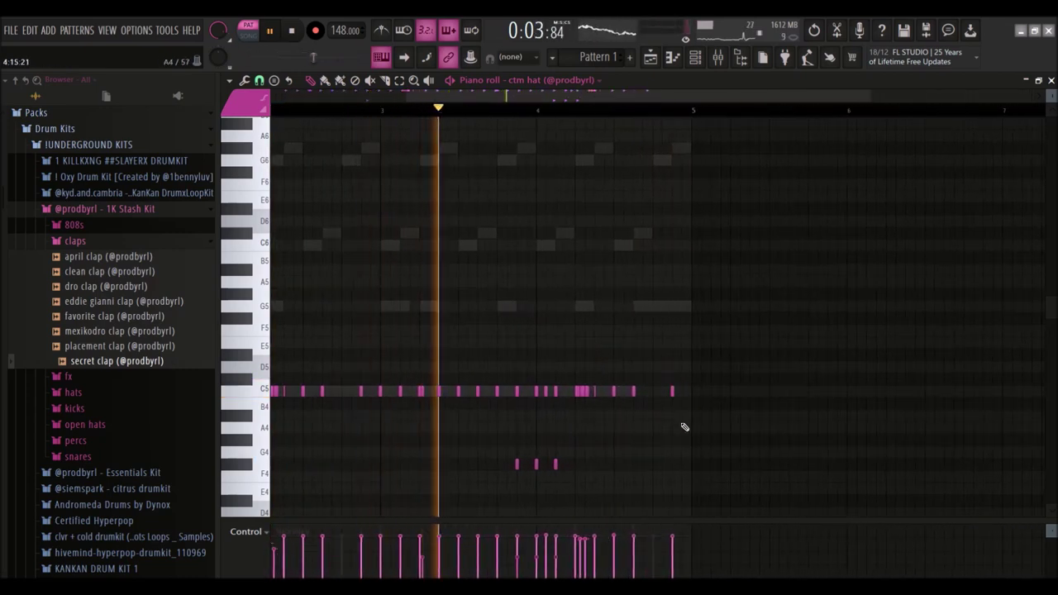
scroll(674, 463, "up", 3)
left_click(669, 475)
scroll(676, 430, "down", 2)
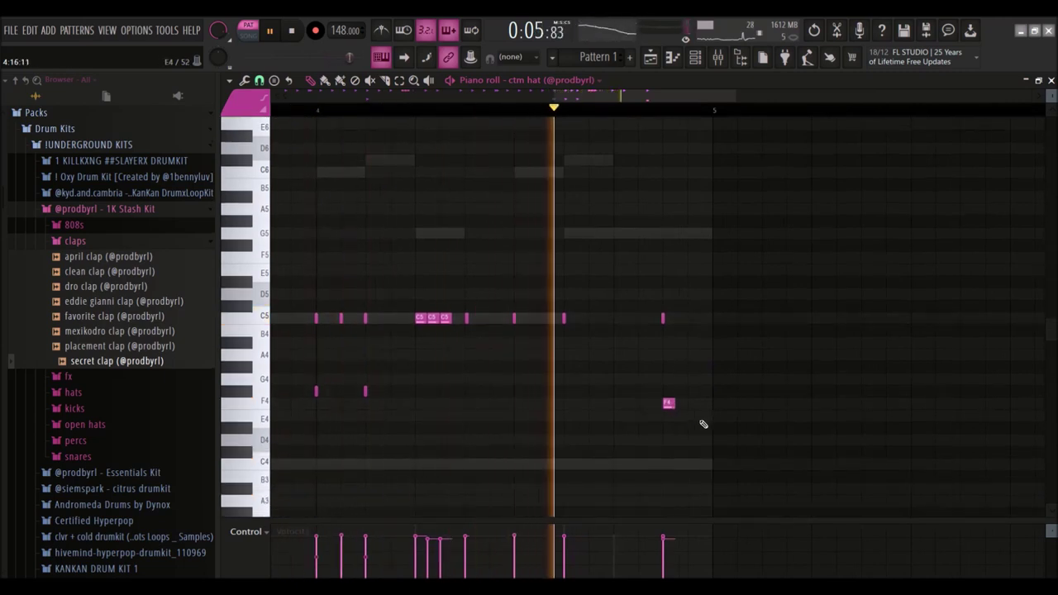
scroll(505, 300, "down", 3)
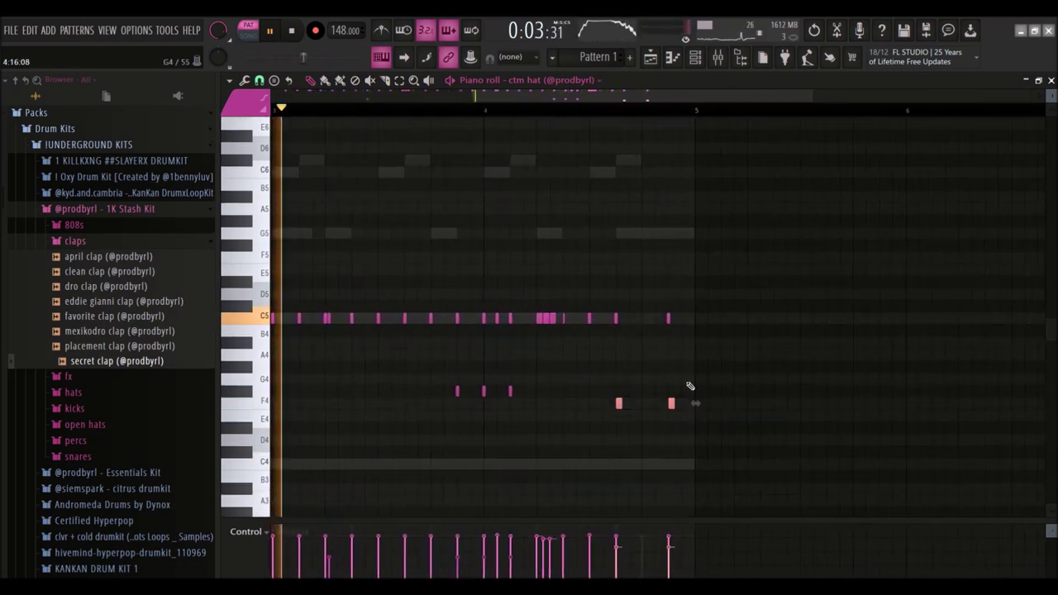
Add the bando snare as a channel above the secret clap and leave only the 808, hat, snare and clap channels on.
key("F6")
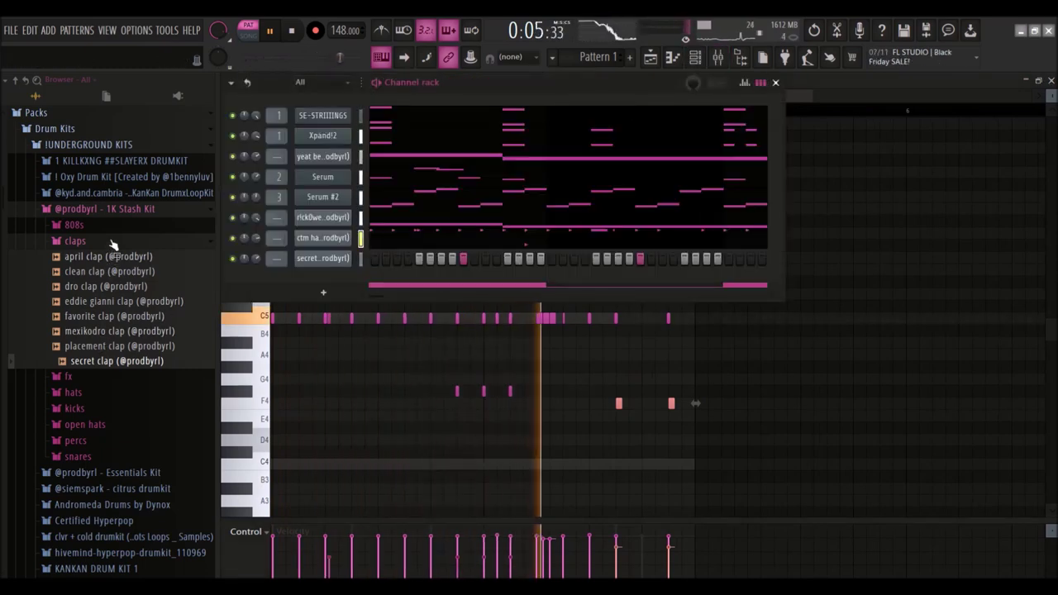
left_click(74, 241)
left_click(78, 338)
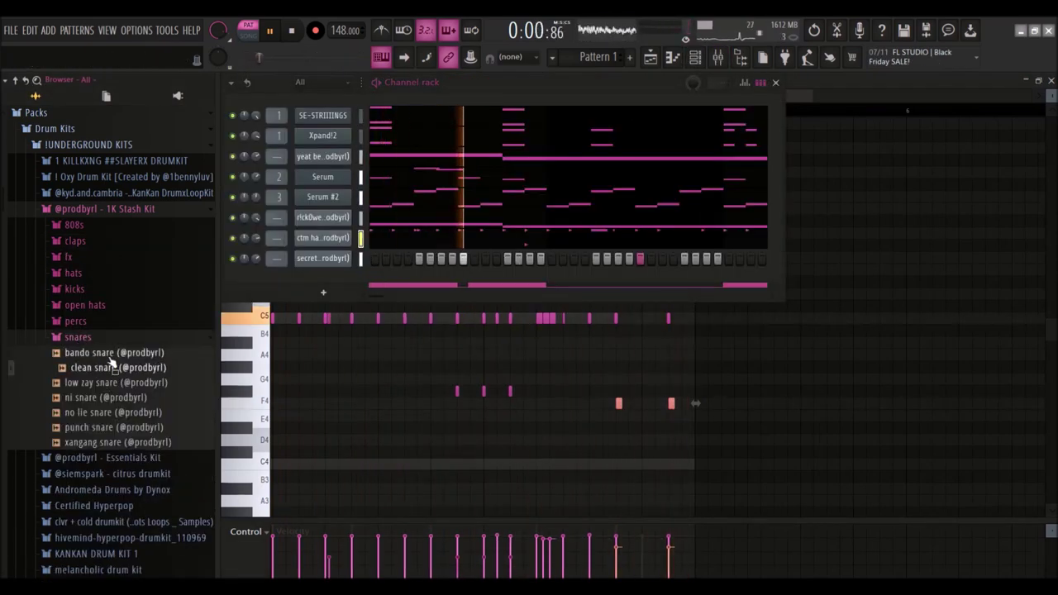
left_click_drag(110, 353, 163, 334)
left_click_drag(317, 283, 318, 284)
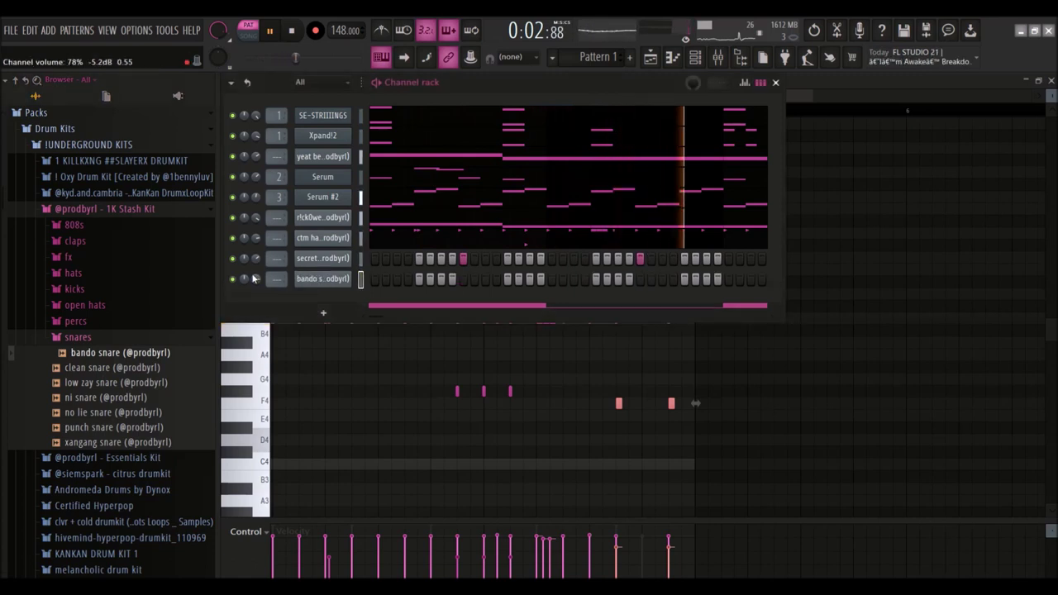
right_click(232, 240)
left_click(235, 246)
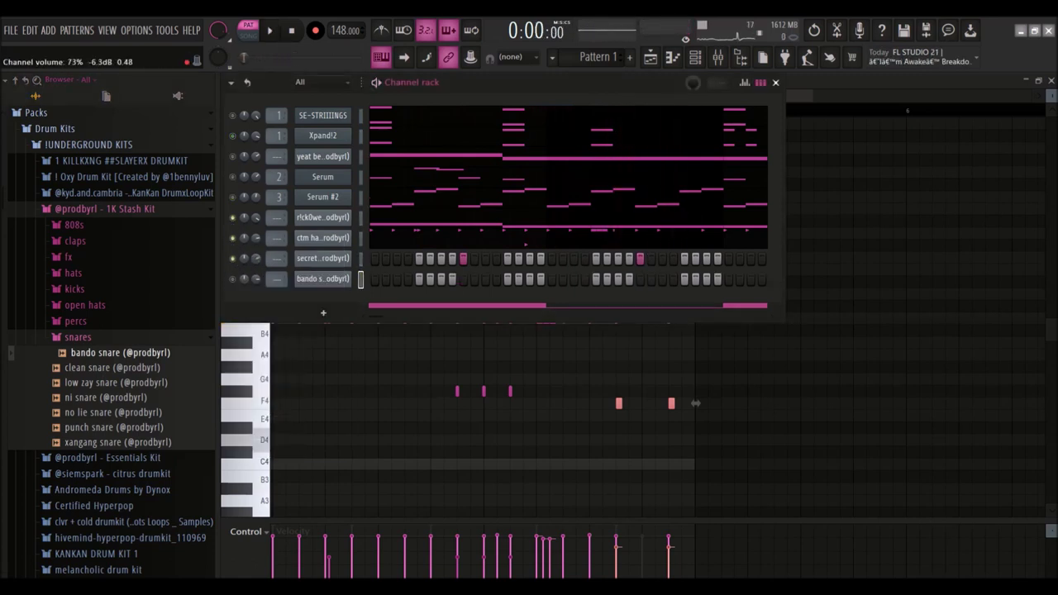
Place bando snare C5 notes at 1:03, 2:03, 3:15 and 4:03.
right_click(323, 258)
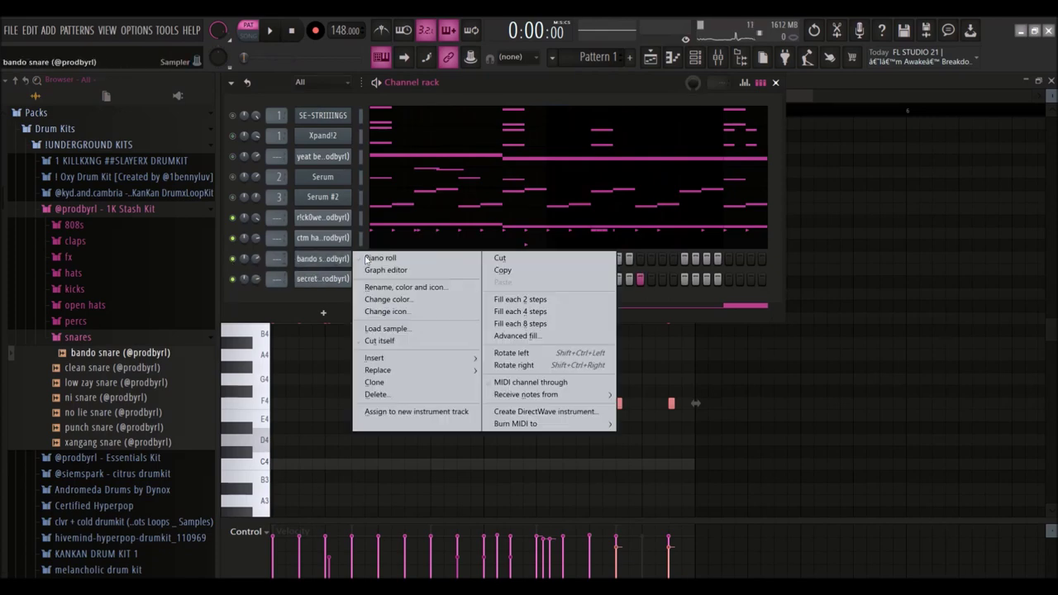
left_click(372, 257)
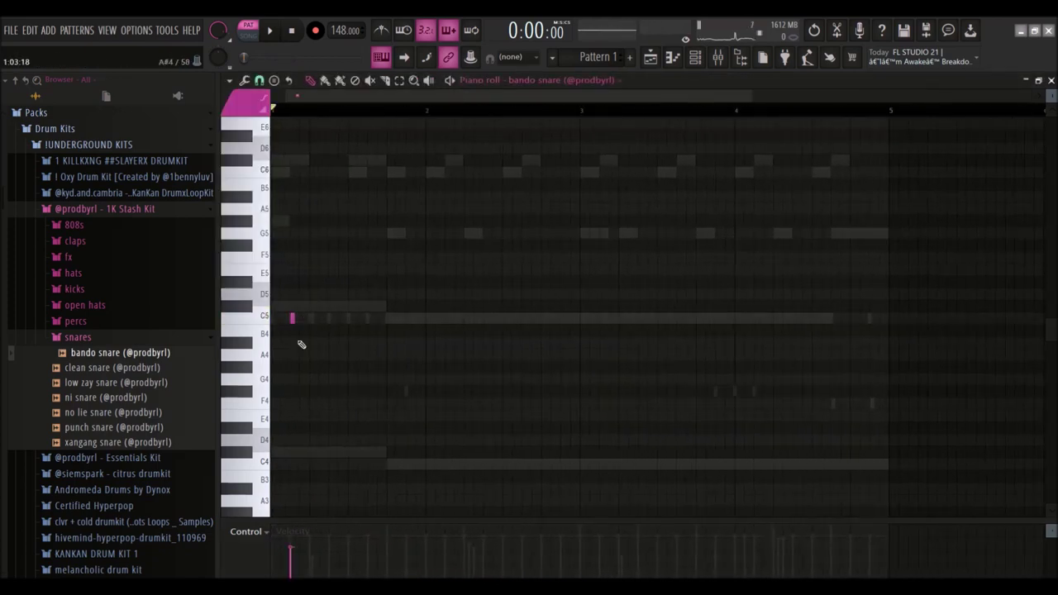
key("space")
scroll(446, 339, "up", 4)
left_click(473, 320)
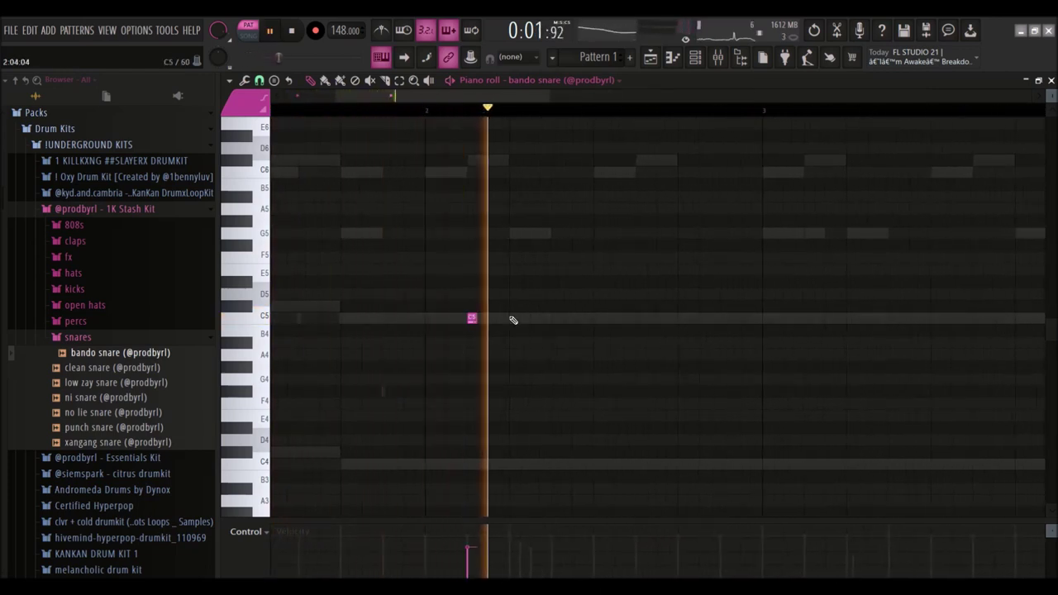
left_click(882, 323)
left_click(958, 322)
scroll(772, 278, "down", 4)
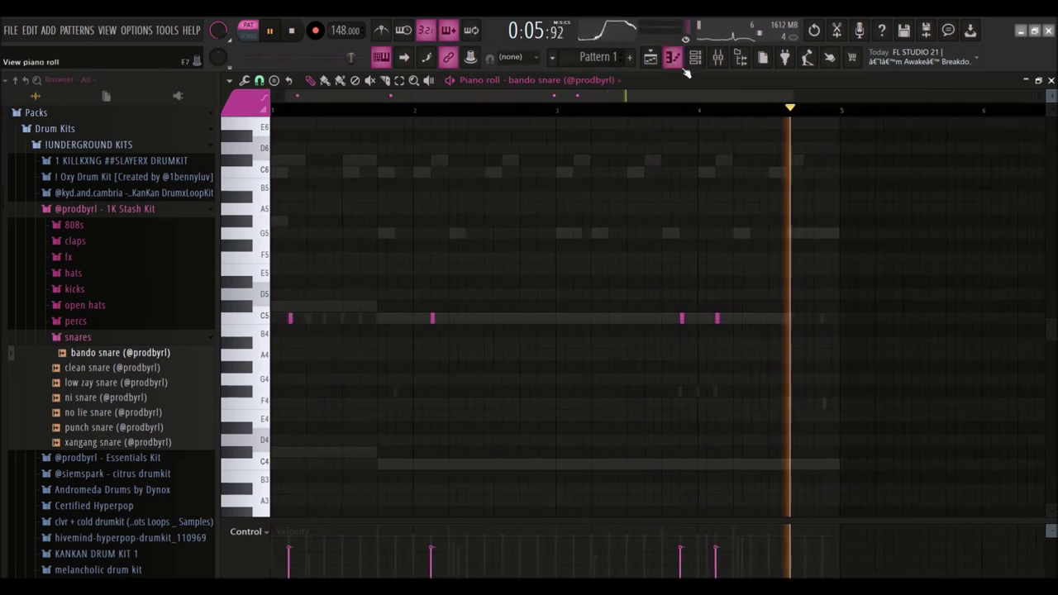
Isolate the r!ck0wen 808 and replace its sample with the alyxxx 808 from 1 KILLKXNG ##SLAYERX DRUMKIT.
key("F6")
right_click(234, 217)
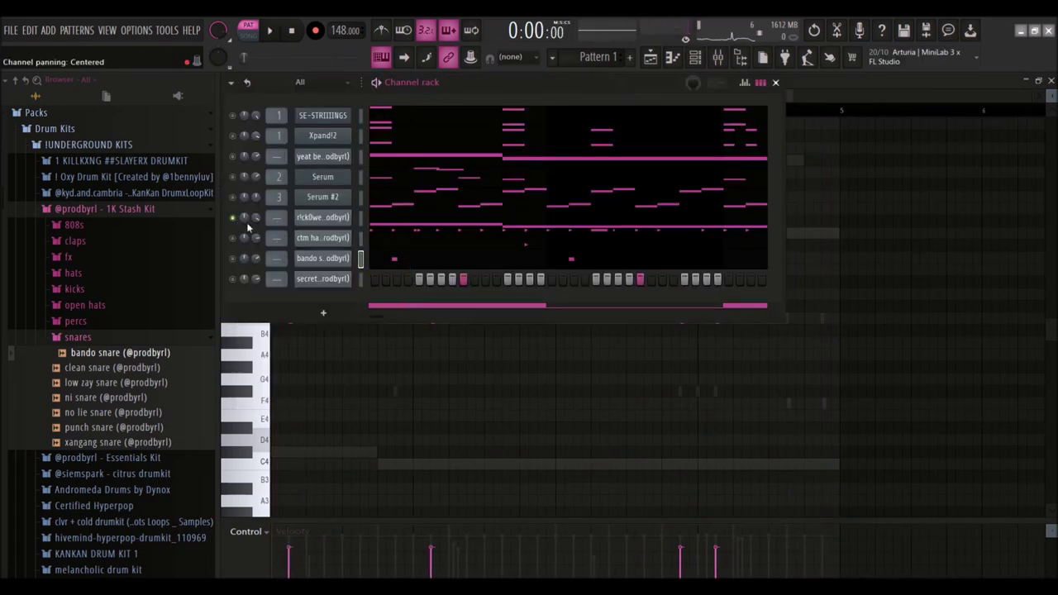
left_click(82, 160)
left_click(74, 176)
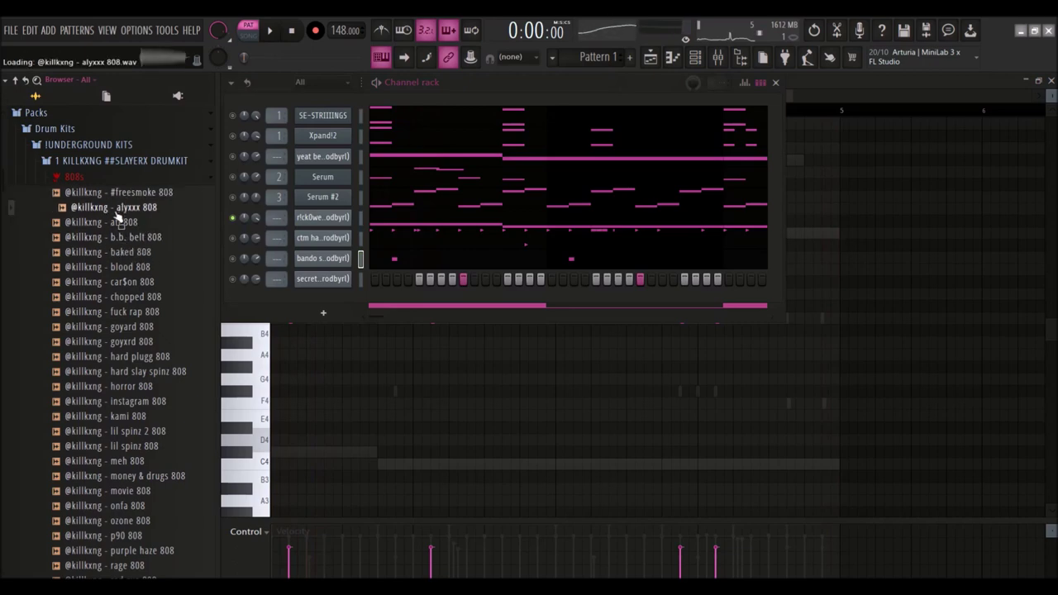
Turn the ctm hat, bando snare and secret clap channels back on alongside the 808.
left_click(233, 238)
left_click(233, 259)
left_click(233, 279)
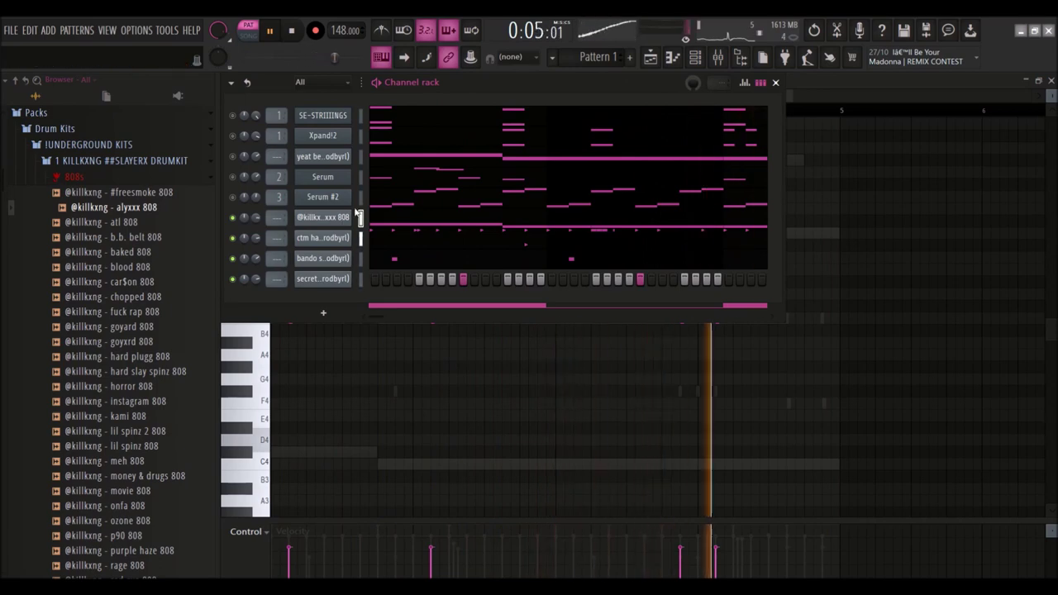
Replace the alyxxx 808 with the hard slay spinz 808 and open its volume envelope settings.
left_click(132, 372)
key("space")
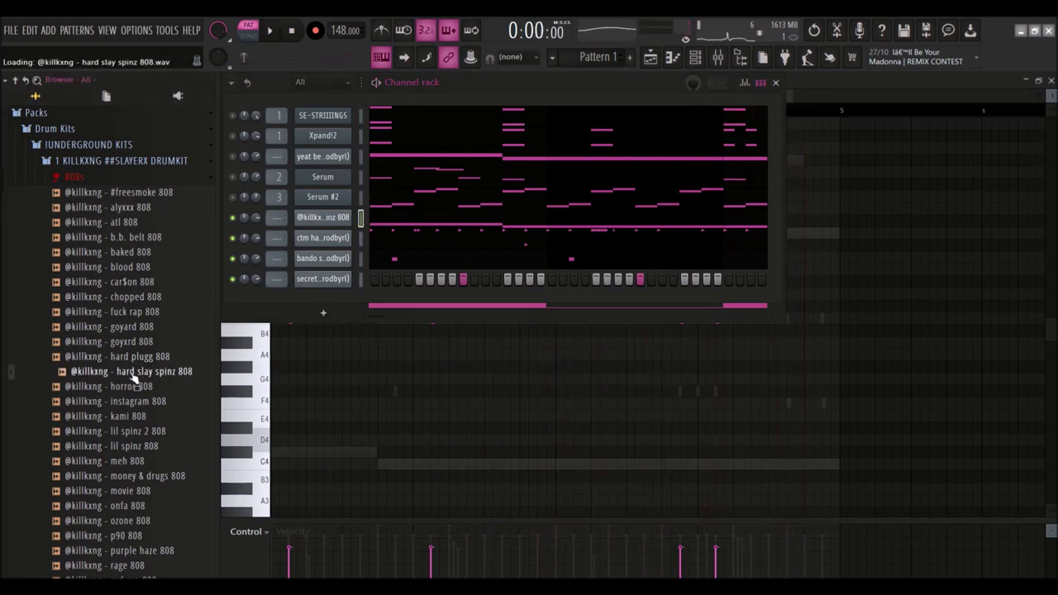
left_click(305, 220)
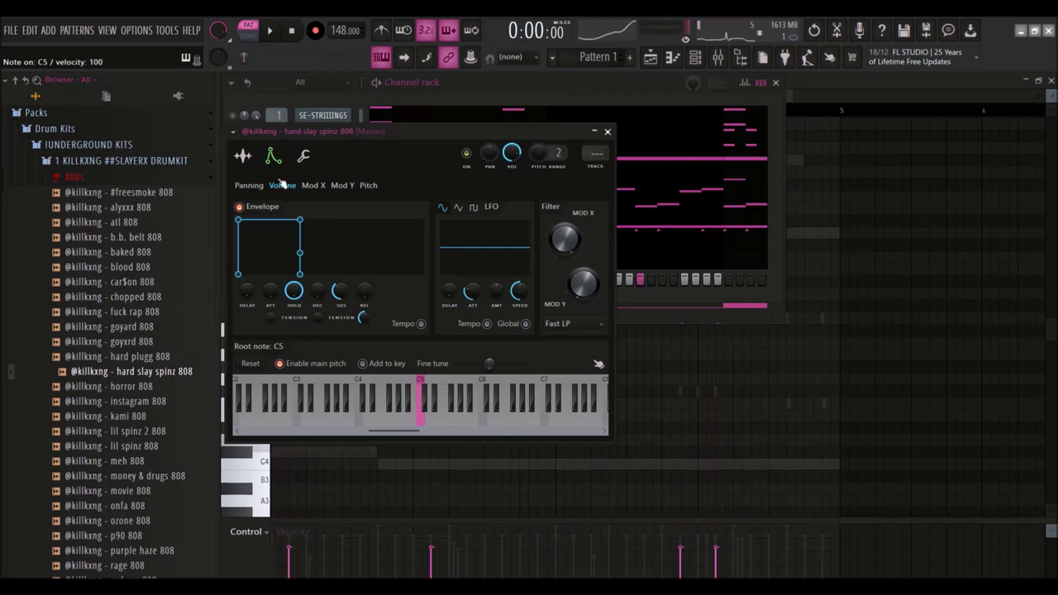
Show the hard slay spinz 808's sample settings beneath the channel rack and play the pattern.
left_click(304, 157)
left_click(248, 159)
left_click_drag(339, 136, 355, 325)
key("space")
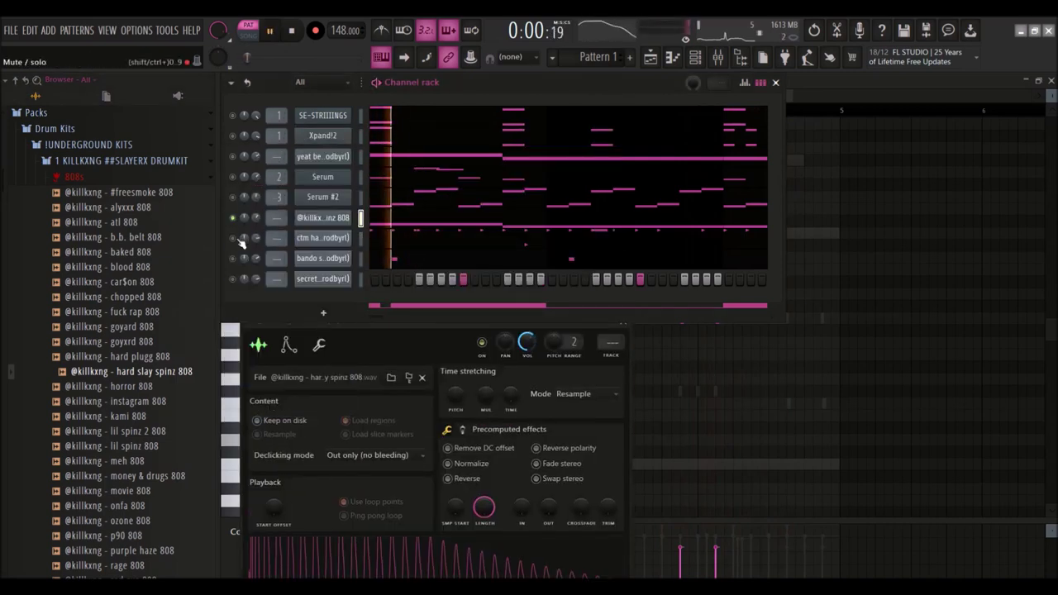
Add a short fade-out to the ctm hat sample and route its channel to mixer track 4.
left_click(318, 240)
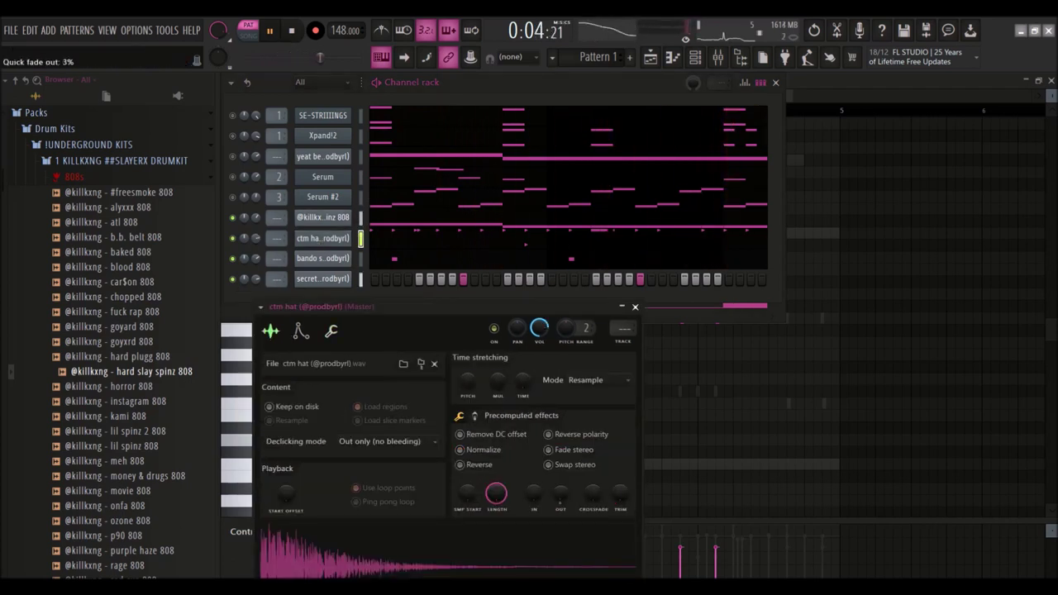
left_click_drag(564, 496, 566, 486)
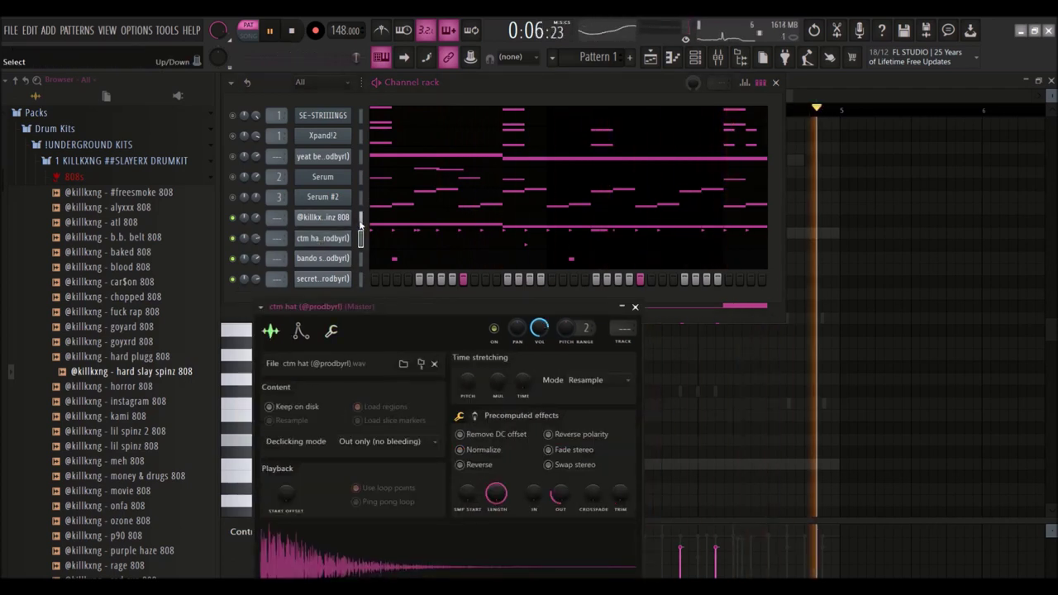
left_click(360, 240)
key("ctrl+l")
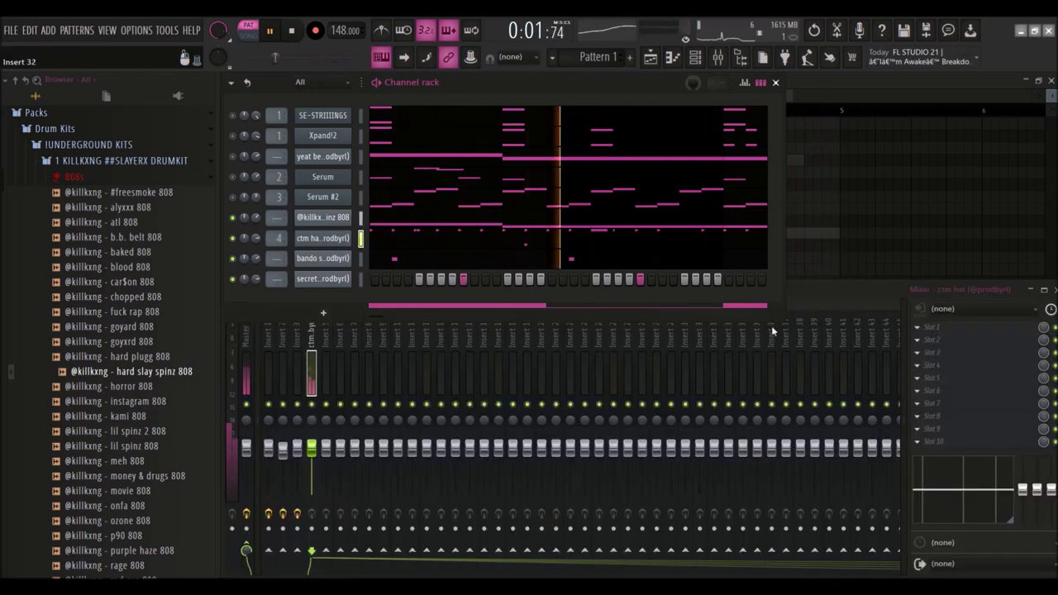
Load HalfTime on the ctm hat mixer track with its mix at about 27%, and lower the effect slot's mix level.
left_click(917, 328)
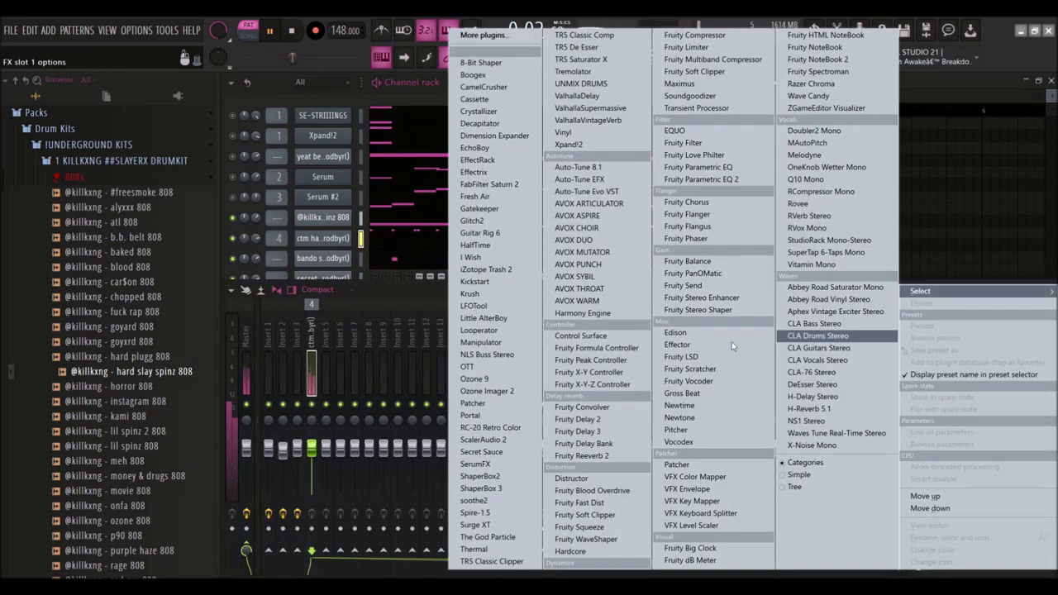
left_click(476, 245)
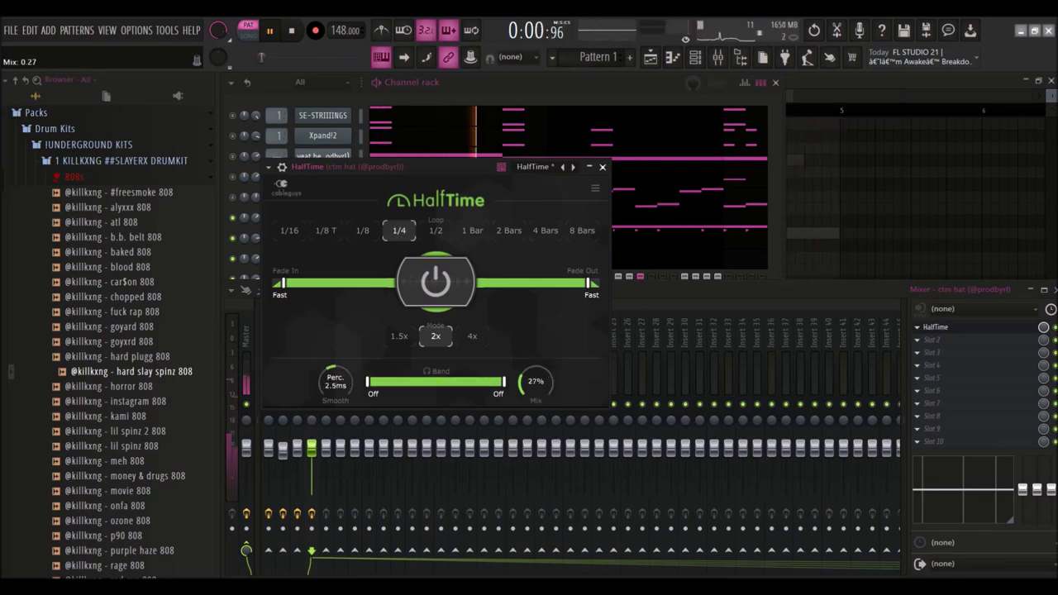
left_click_drag(1045, 334, 1045, 348)
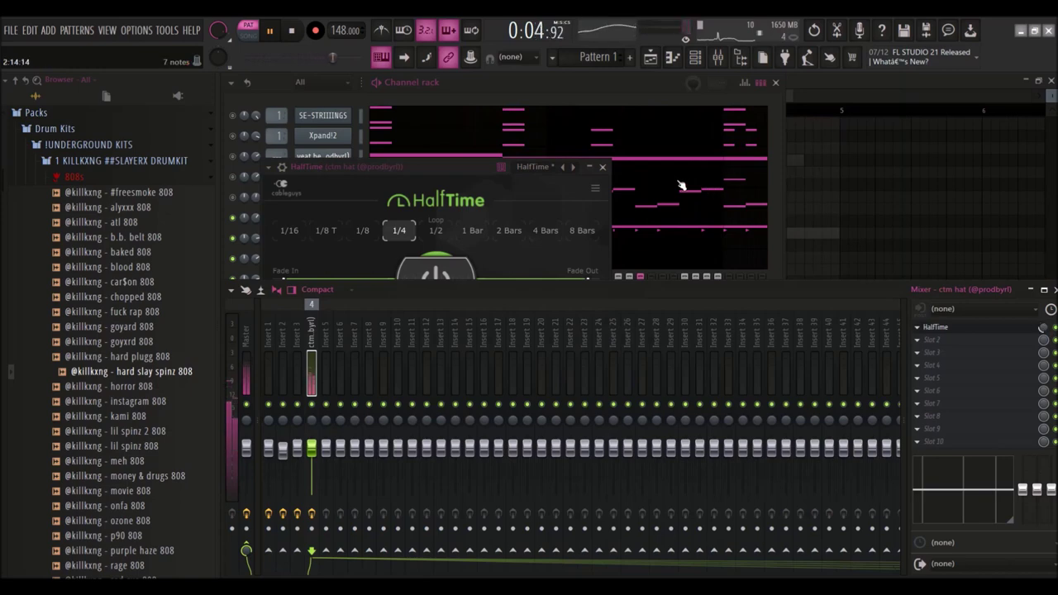
left_click(602, 167)
Review the secret clap's notes in the piano roll.
left_click(236, 273)
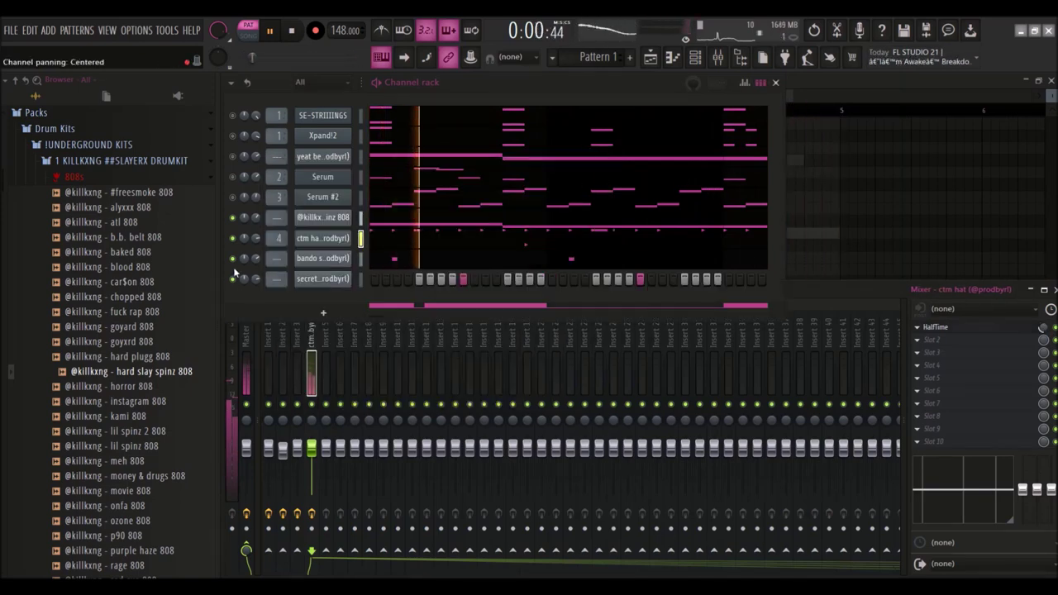
right_click(343, 279)
left_click(385, 281)
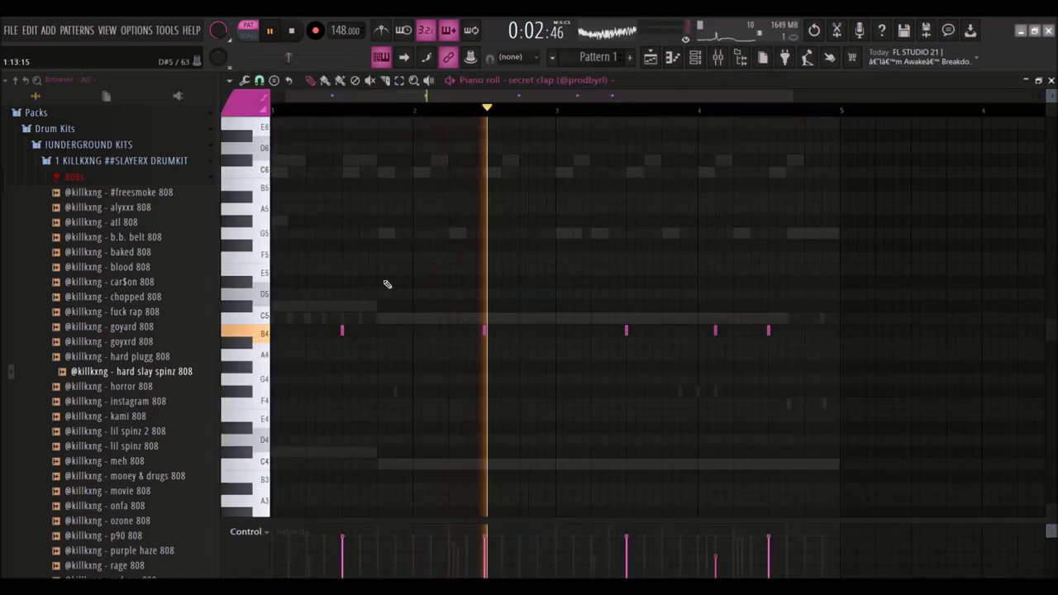
left_click(699, 59)
Remove the bando snare note at 4:03 and add a C5 note at 3:03.
left_click(385, 269)
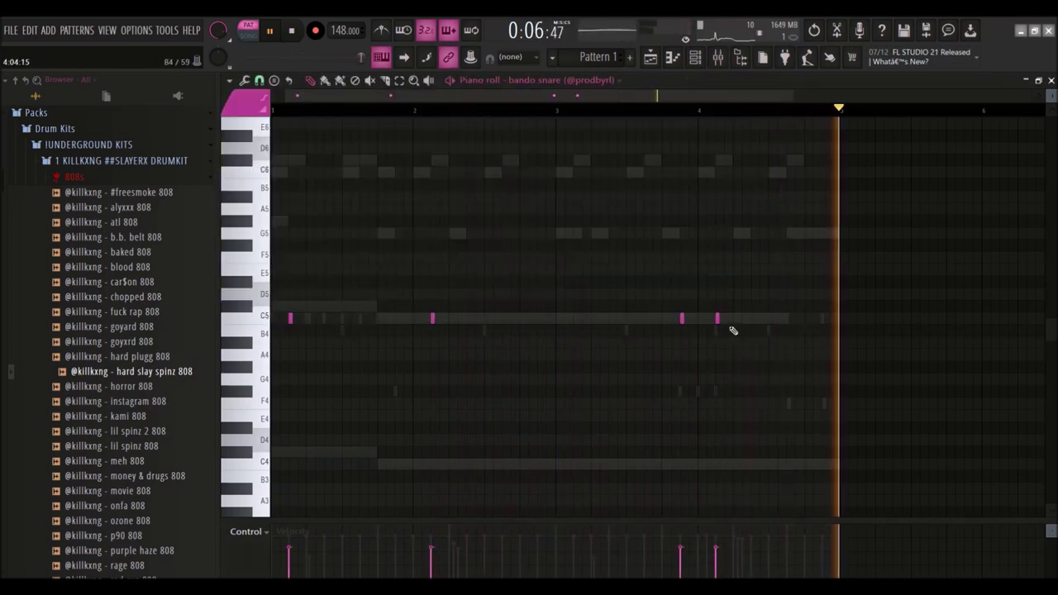
scroll(723, 320, "up", 5)
scroll(733, 311, "down", 5)
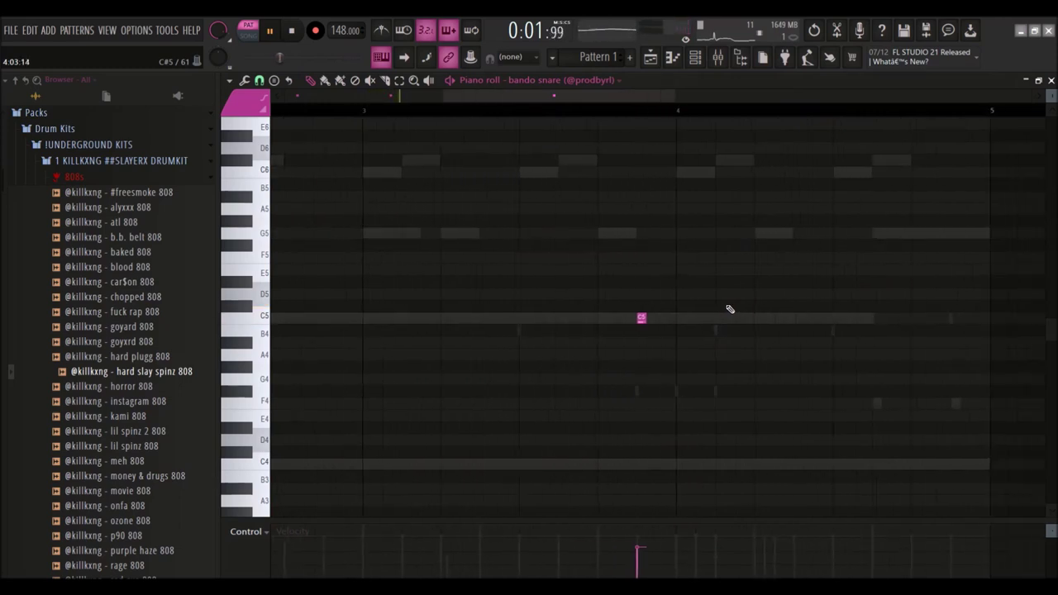
scroll(562, 329, "down", 1)
scroll(579, 328, "up", 3)
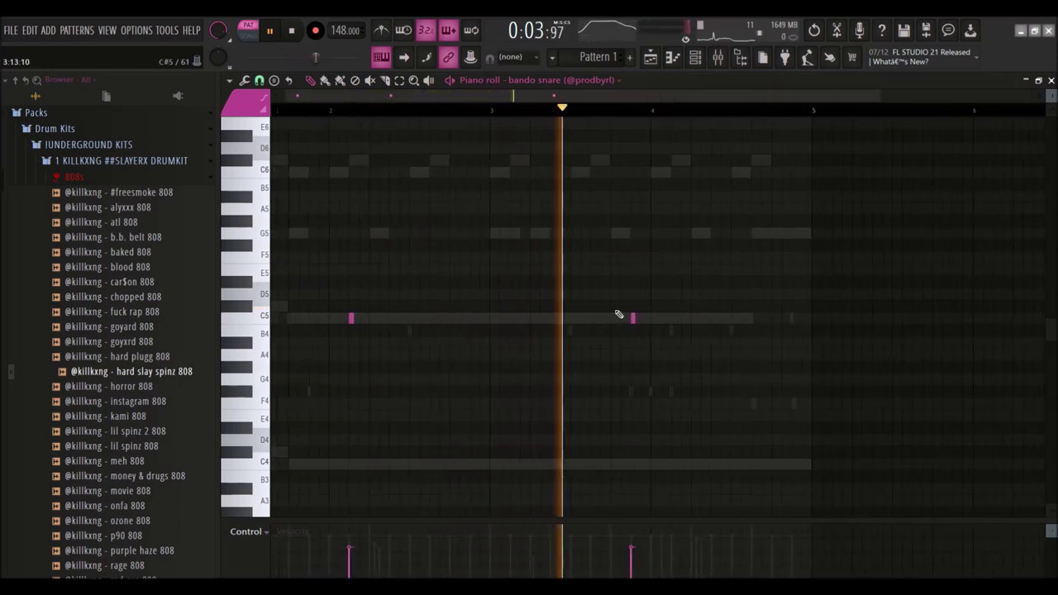
scroll(626, 308, "down", 4)
left_click(488, 318)
left_click(512, 295)
right_click(511, 298)
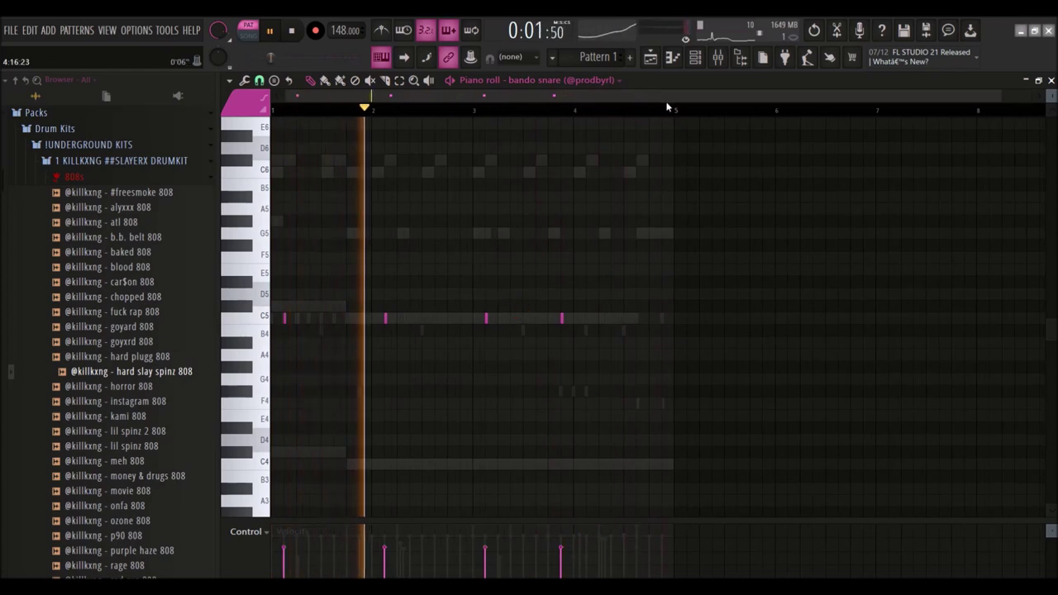
Turn every channel back on and move the yeat bell channel below Serum #2.
left_click(697, 58)
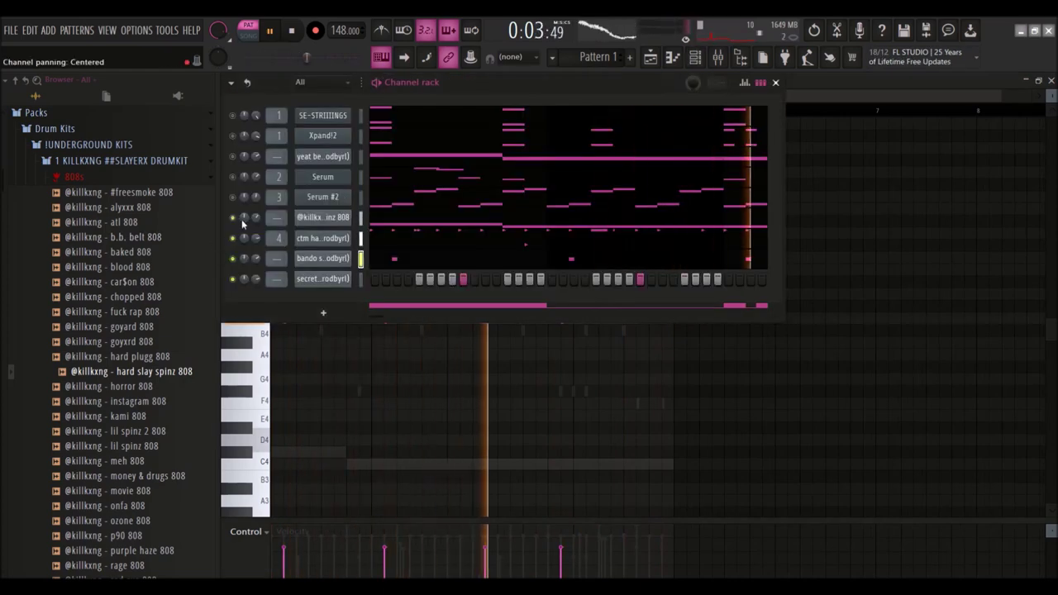
scroll(328, 157, "down", 2)
right_click(234, 218)
left_click(236, 220)
right_click(234, 218)
left_click(236, 220)
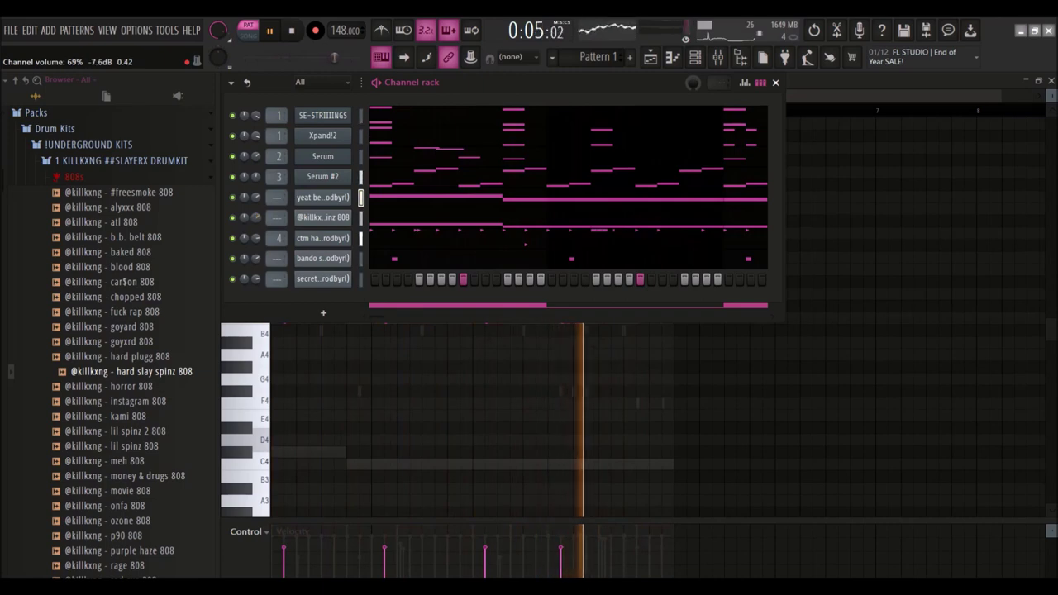
Isolate the 808, turn the strings, Xpand!2 and both Serum channels back on, and set the 808 volume to about 66%.
right_click(232, 218)
left_click(233, 238)
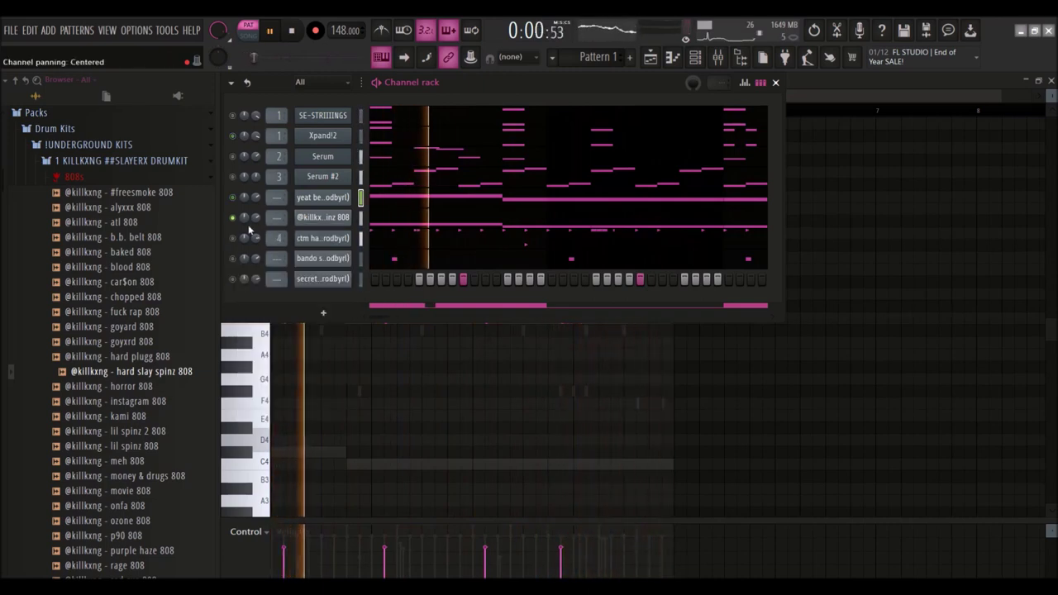
key("space")
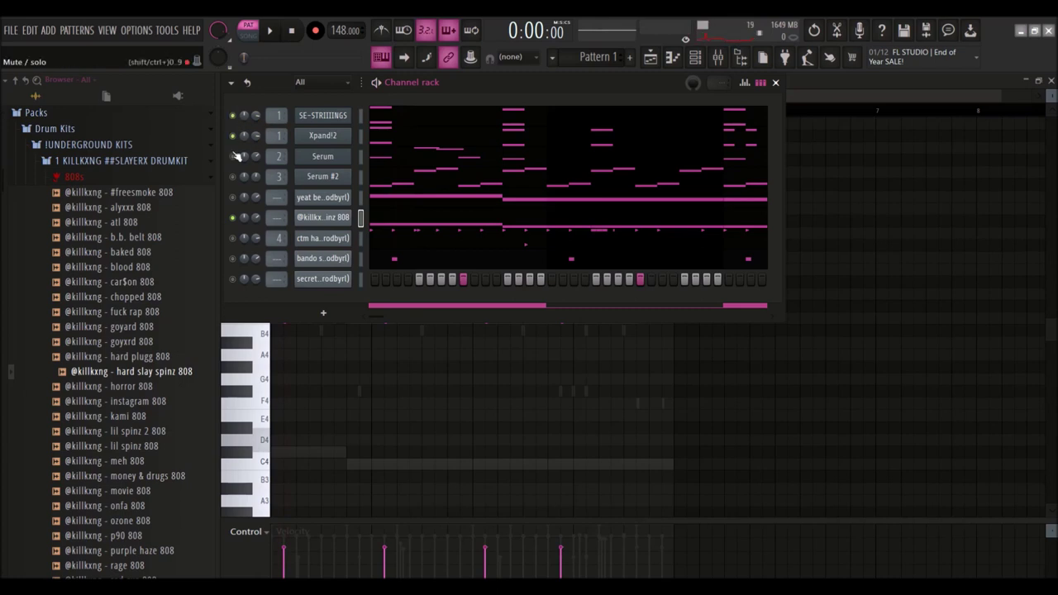
key("space")
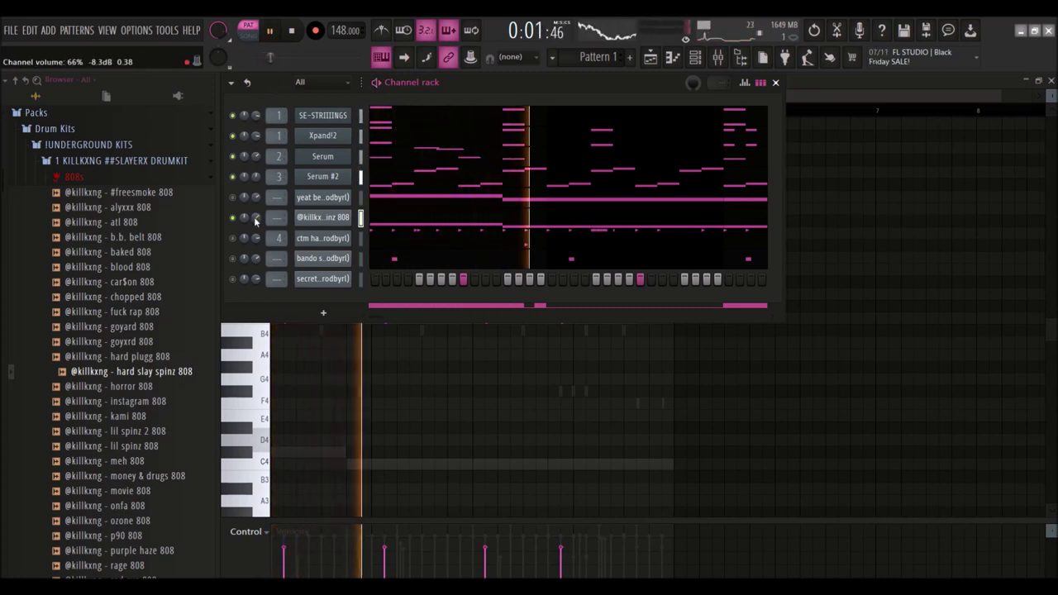
Try the purple haze 808 as the 808 channel's sample with the hat, snare and clap playing.
scroll(124, 281, "down", 3)
key("space")
left_click_drag(313, 221, 312, 222)
left_click(148, 403)
scroll(149, 401, "down", 3)
left_click(143, 380)
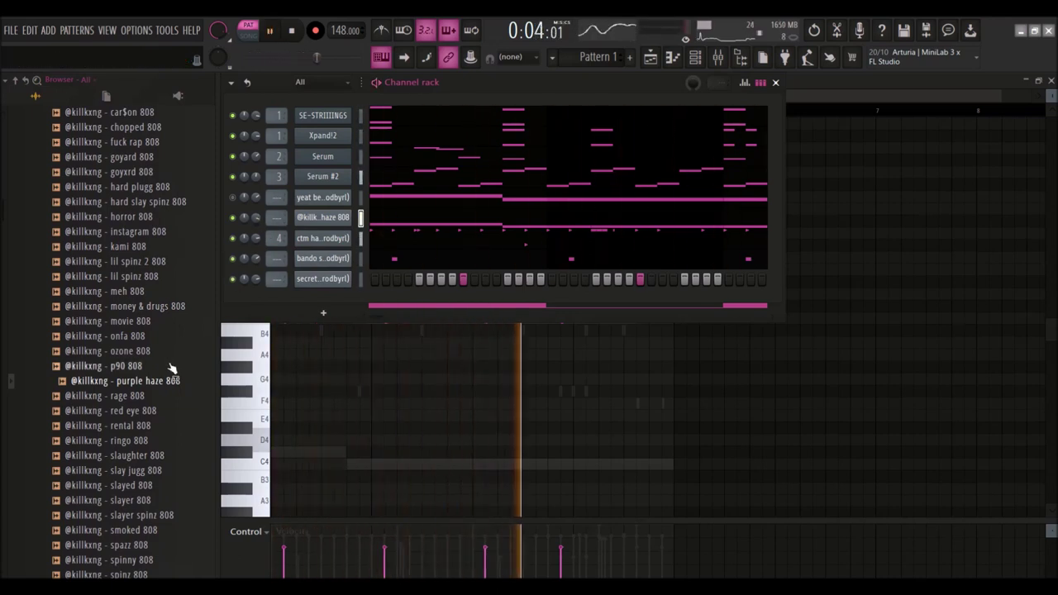
Replace the 808 sample with slay jugg 808, raise the channel volume to about 91%, and open its sampler window.
scroll(165, 372, "down", 3)
left_click(149, 382)
key("space")
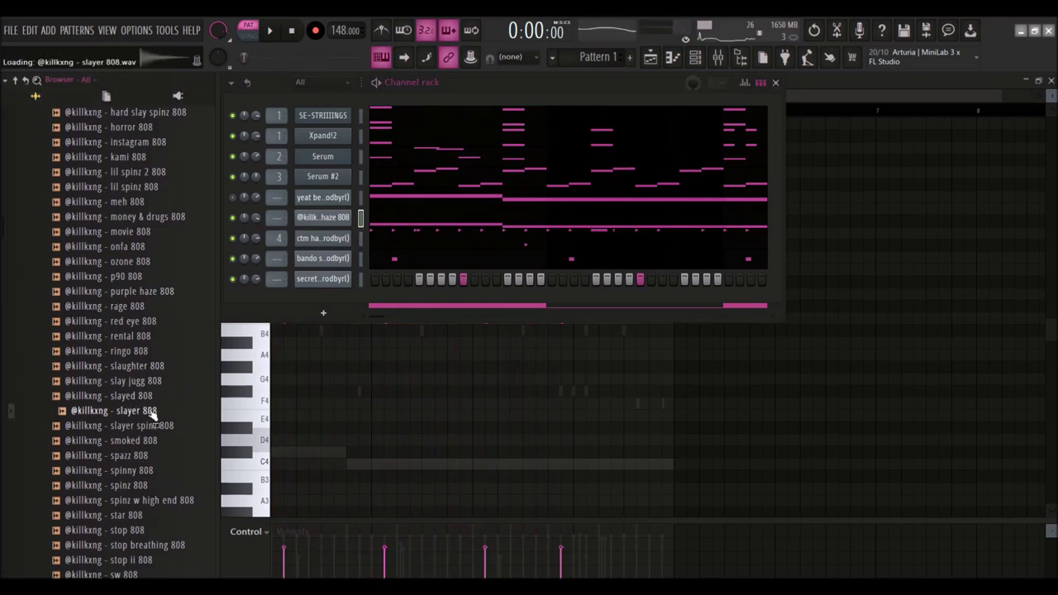
left_click_drag(318, 222, 321, 219)
key("space")
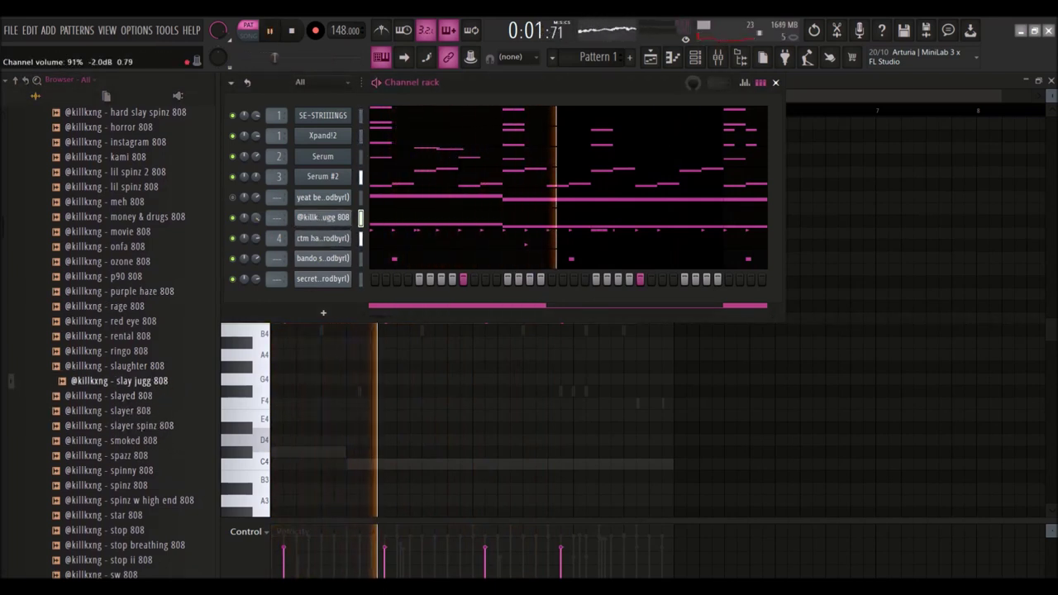
scroll(182, 331, "down", 5)
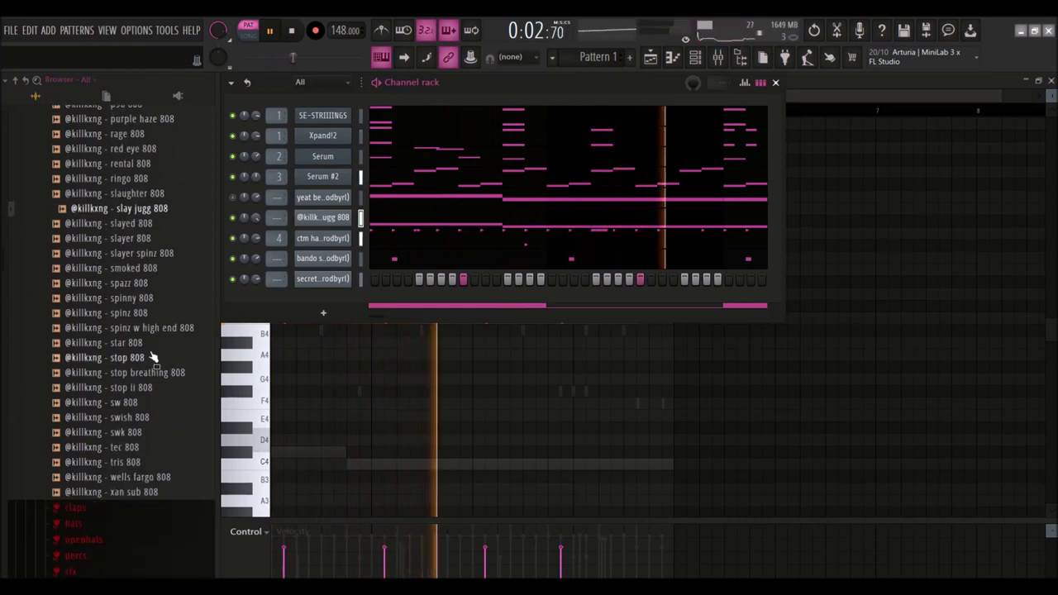
left_click(322, 219)
left_click_drag(356, 323, 495, 205)
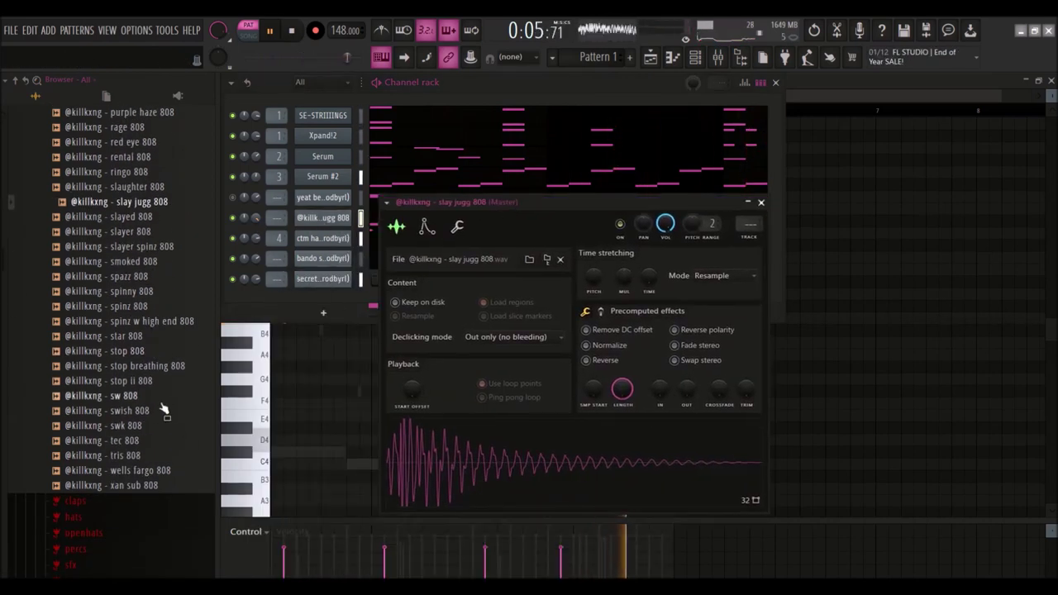
left_click(146, 372)
key("space")
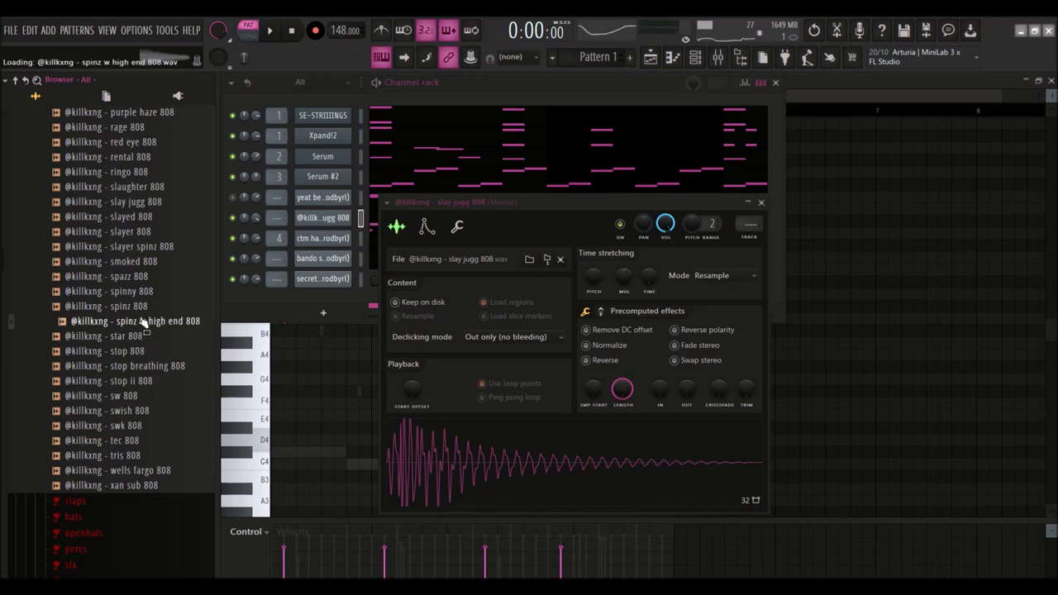
scroll(135, 323, "down", 6)
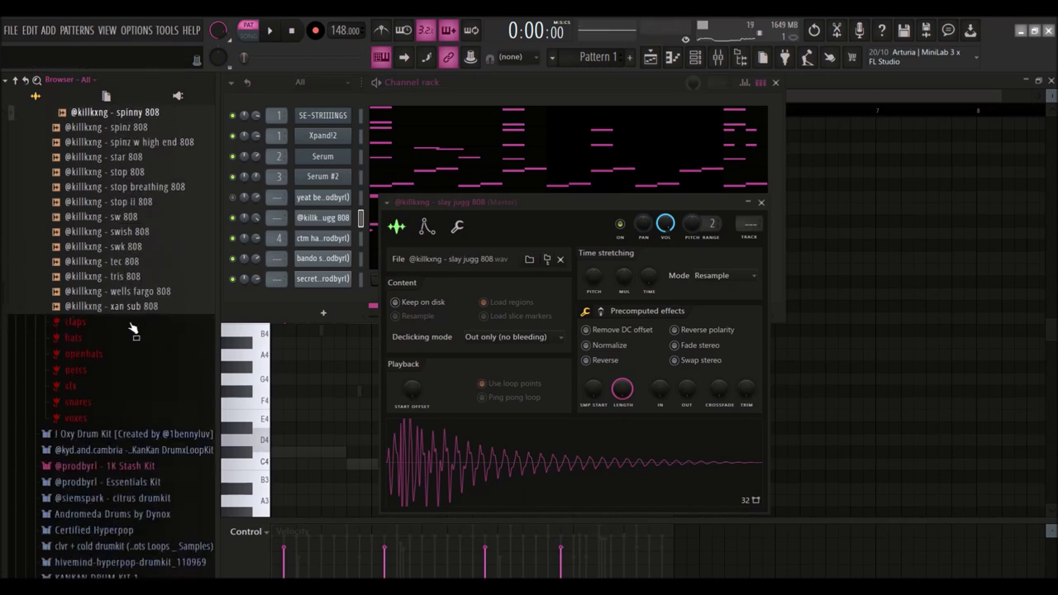
left_click(118, 382)
left_click(110, 393)
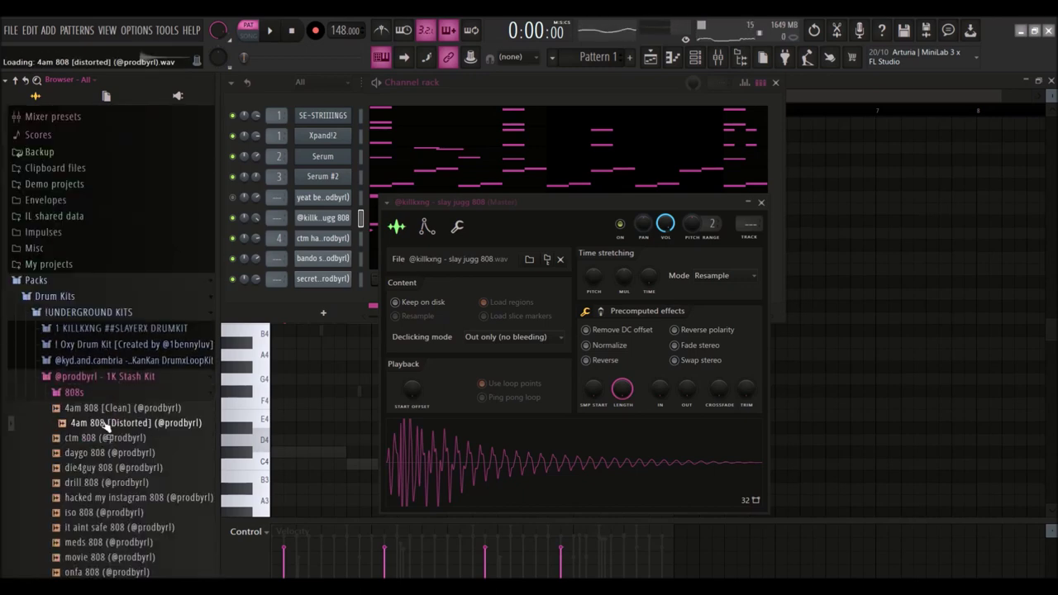
scroll(107, 392, "down", 2)
key("space")
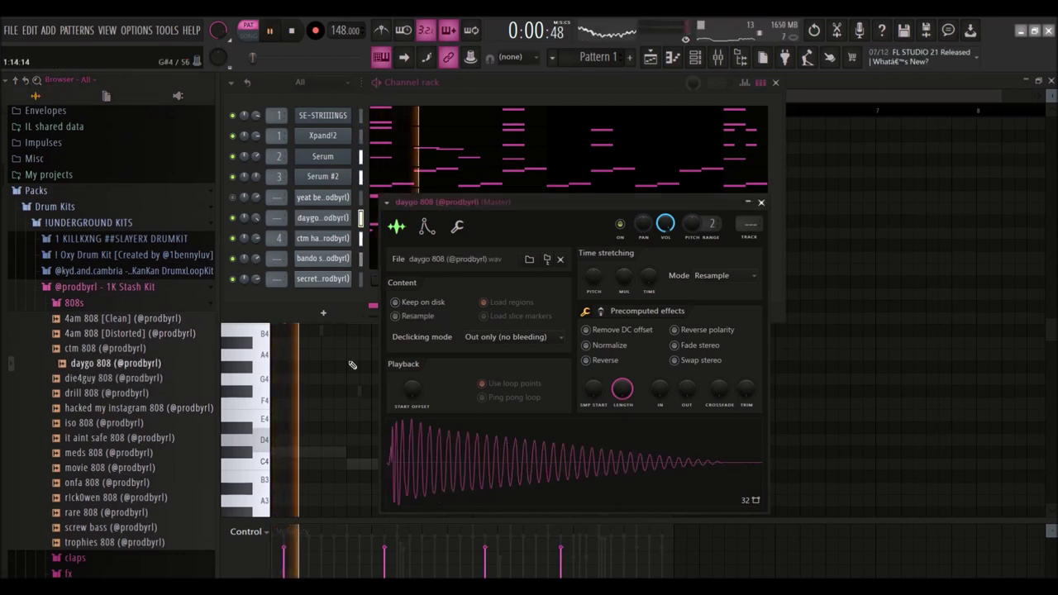
right_click(236, 221)
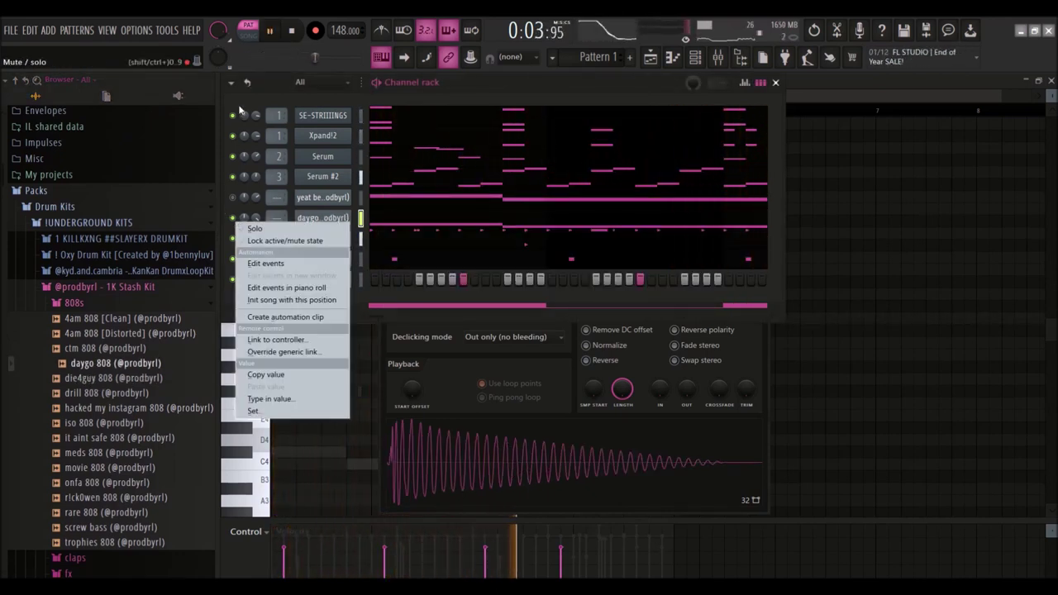
left_click(238, 110)
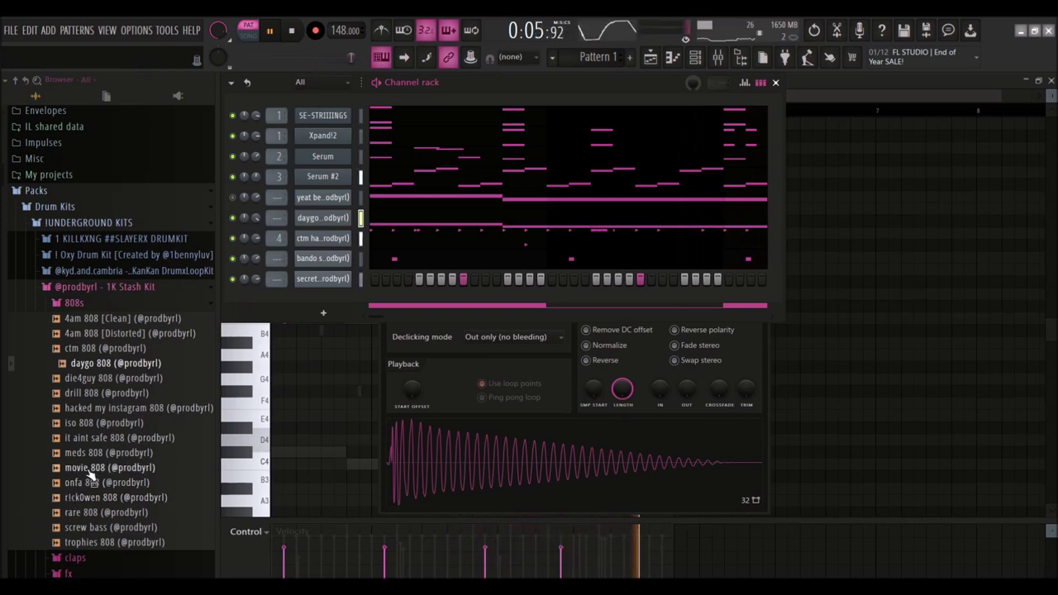
Load the movie 808 into the 808 channel and play it with only the ctm hat, bando snare and secret clap channels.
left_click_drag(472, 476, 547, 478)
key("space")
right_click(234, 219)
left_click(239, 224)
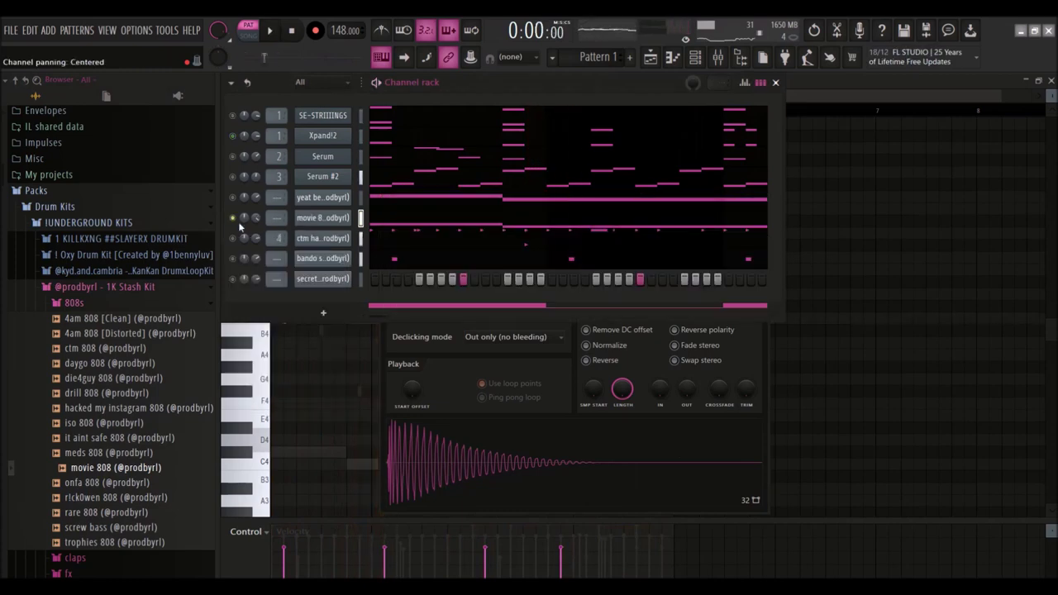
key("space")
left_click(234, 239)
left_click(233, 258)
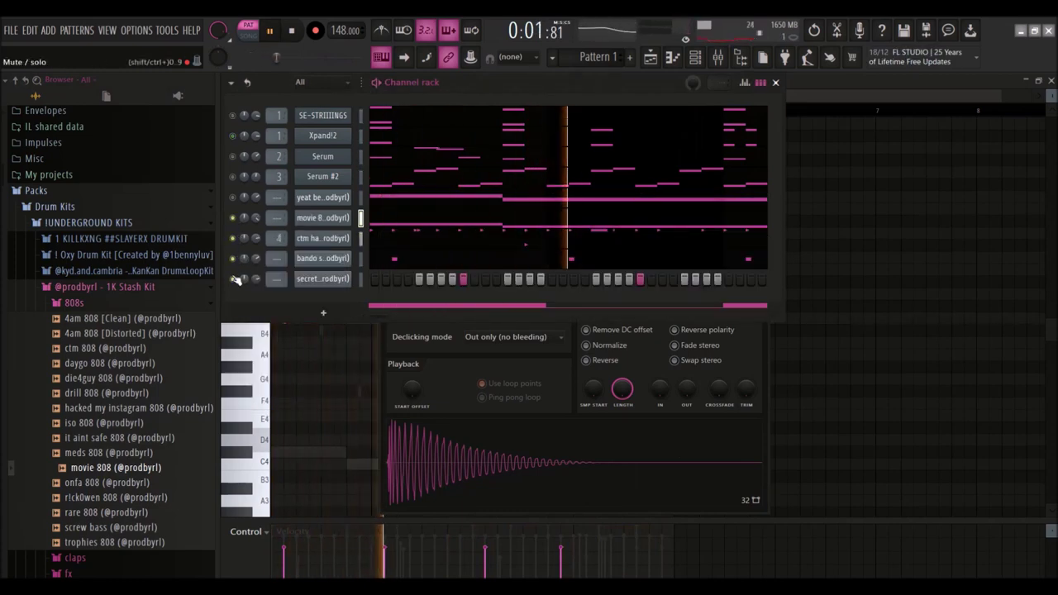
left_click(83, 302)
left_click(113, 287)
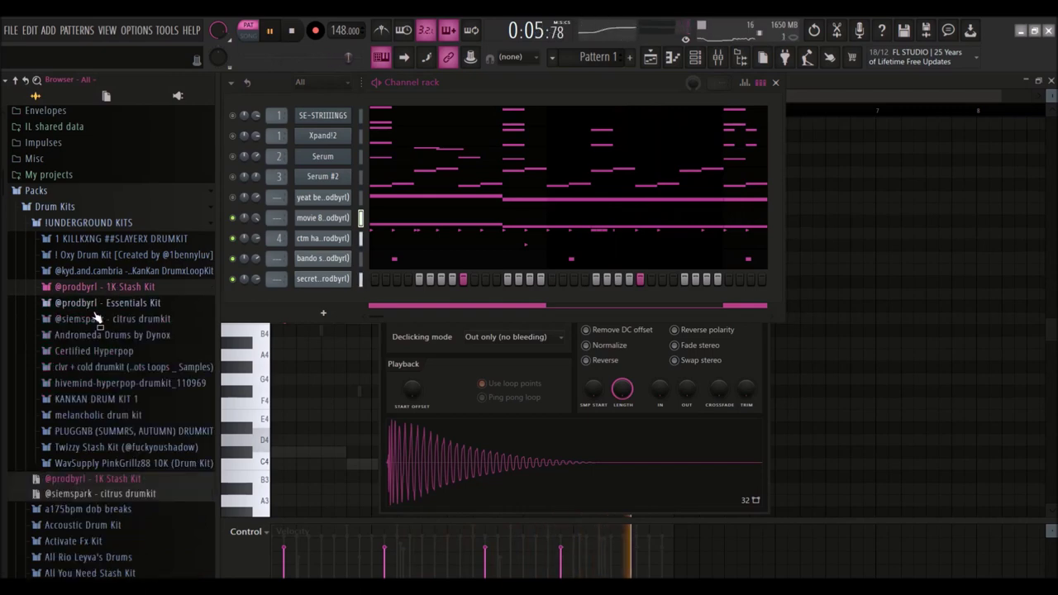
left_click(99, 302)
left_click(87, 396)
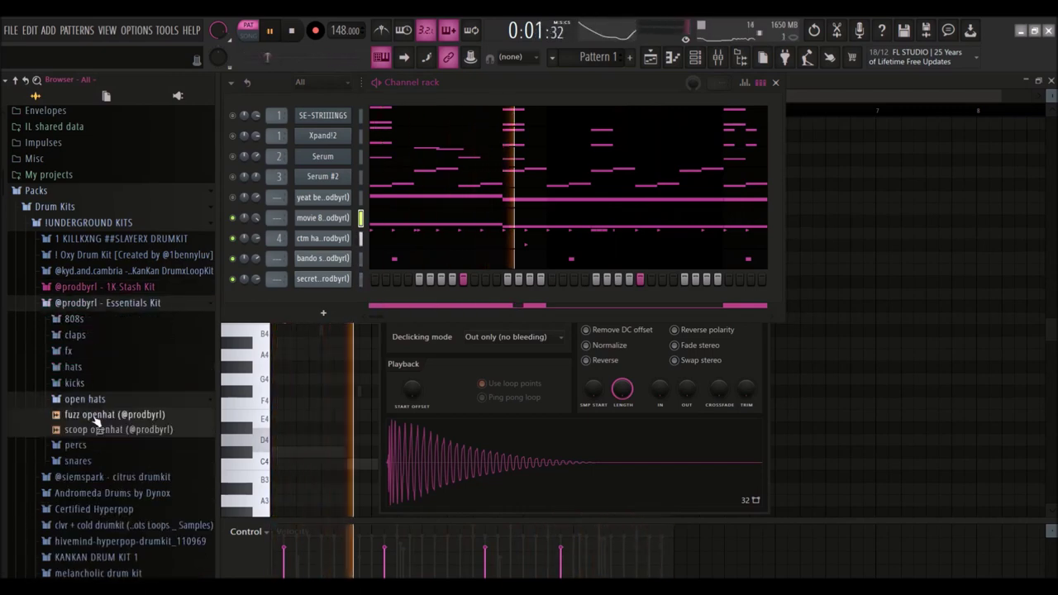
left_click_drag(132, 423, 319, 301)
Enable the fuzz openhat's volume envelope with 0% attack time and open the channel's piano roll.
left_click(322, 300)
left_click(344, 226)
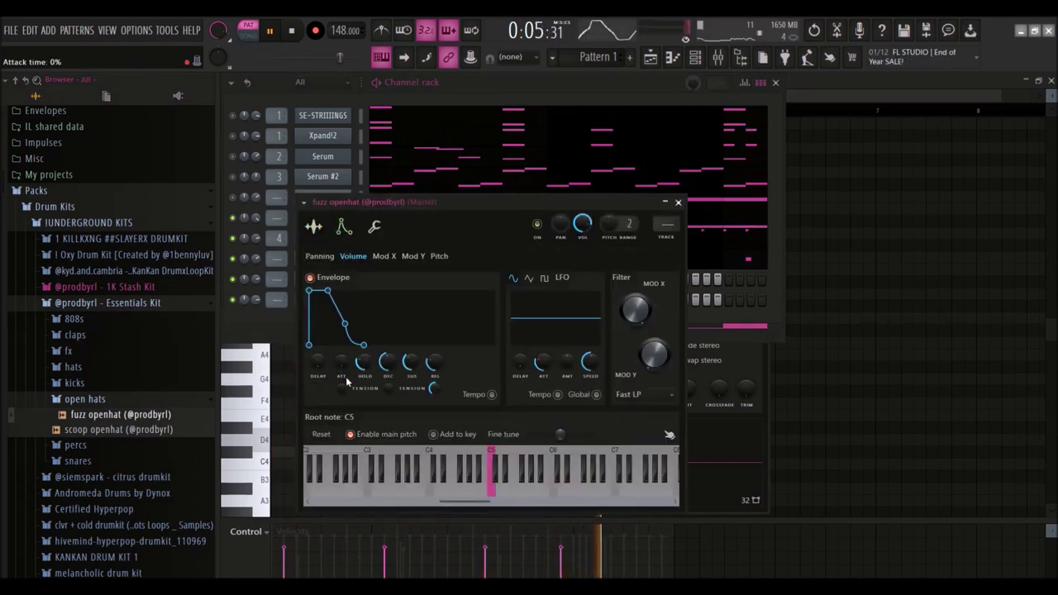
right_click(313, 300)
left_click(378, 296)
right_click(372, 304)
left_click(377, 298)
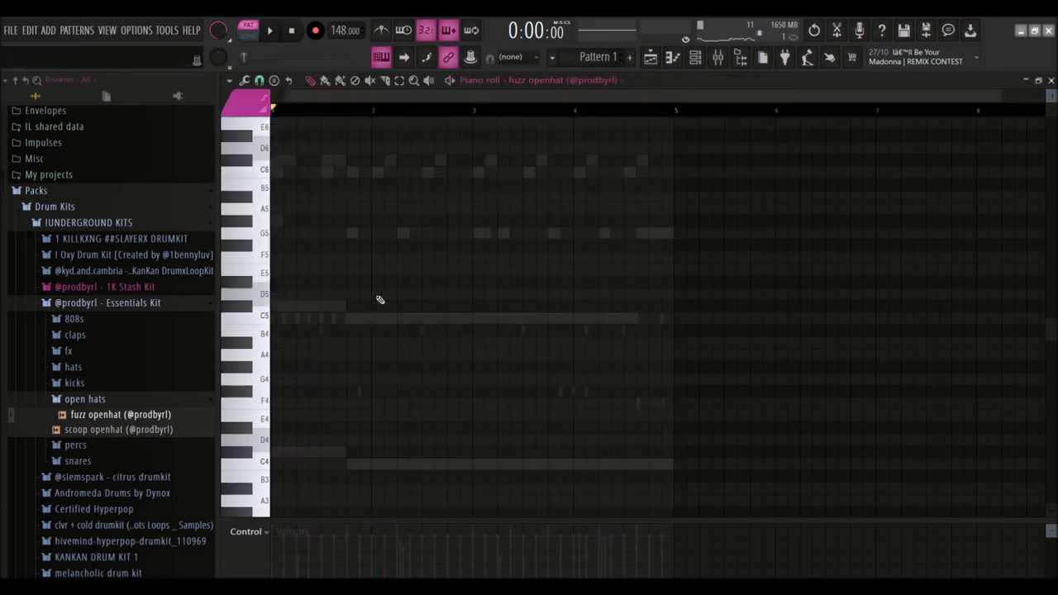
Place one-beat C5 notes for the fuzz openhat on the second beat of bars 2 and 4.
left_click(463, 319)
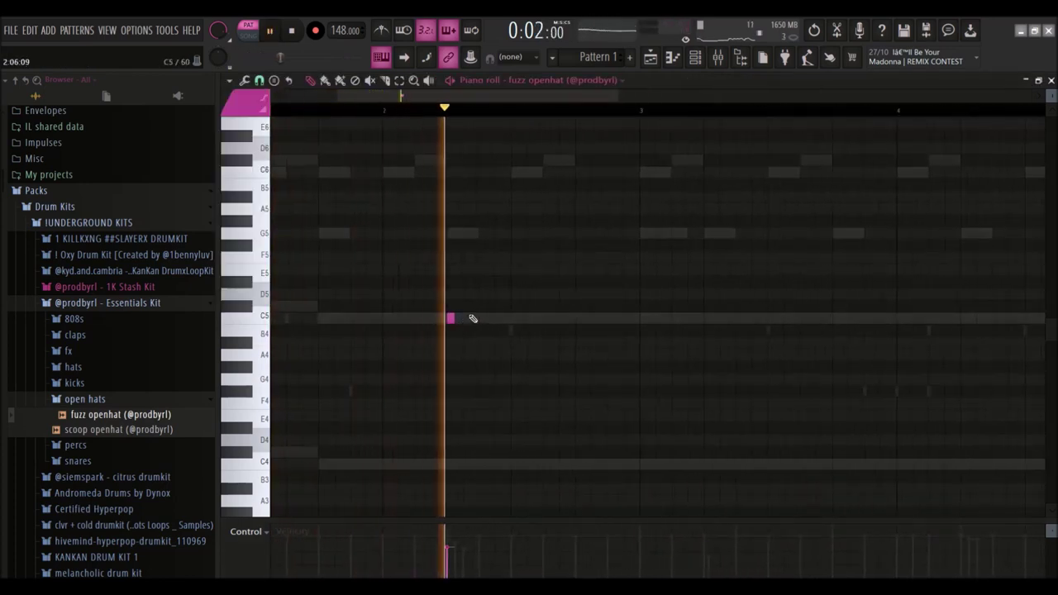
left_click_drag(475, 321, 817, 321)
key("ctrl+a")
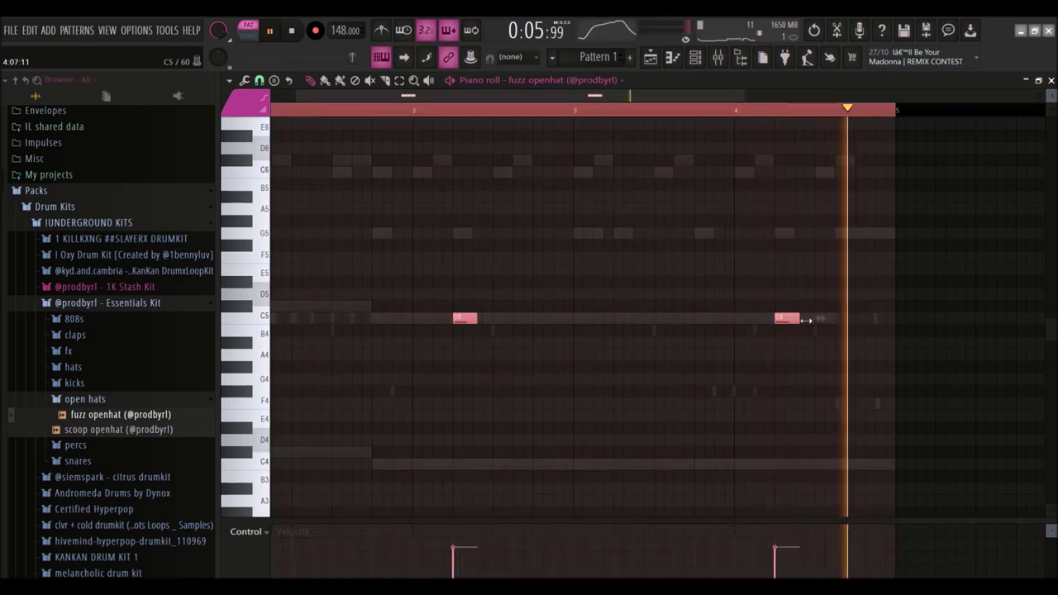
scroll(819, 327, "up", 2)
scroll(815, 332, "up", 2)
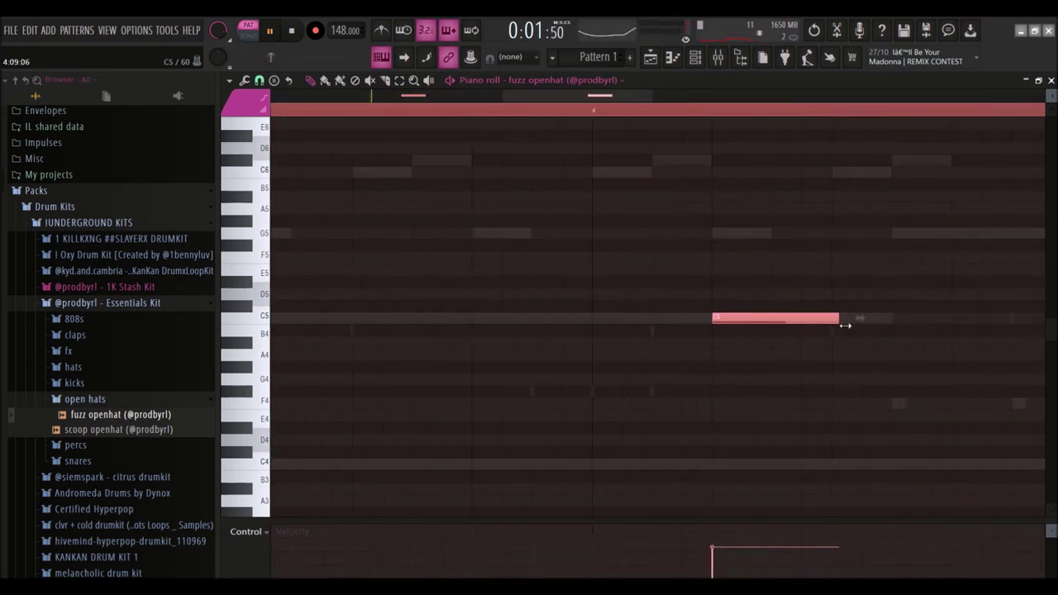
scroll(797, 304, "down", 3)
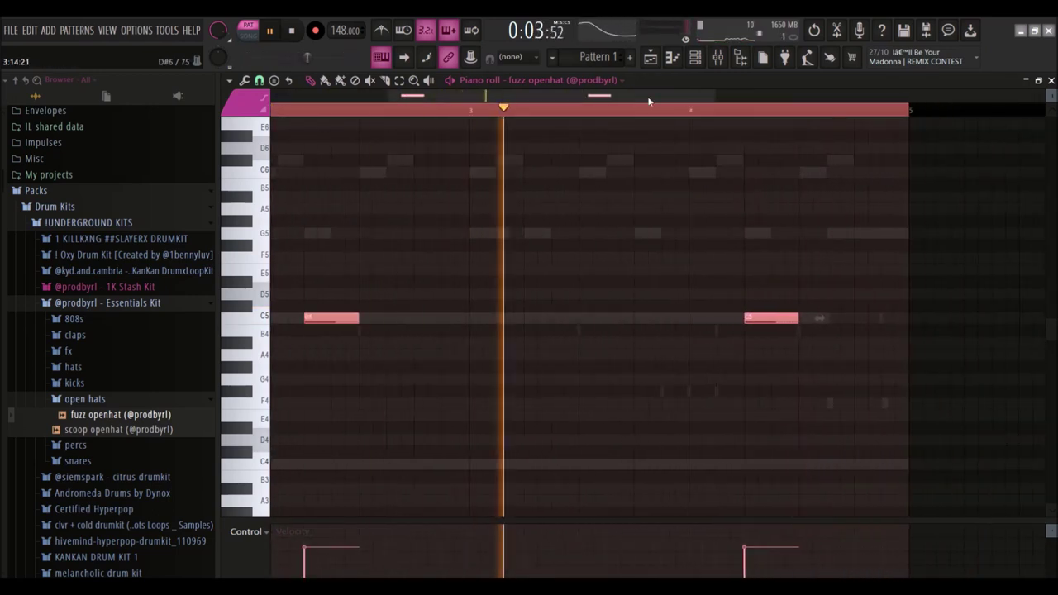
left_click(696, 58)
left_click_drag(83, 414, 82, 406)
left_click(85, 400)
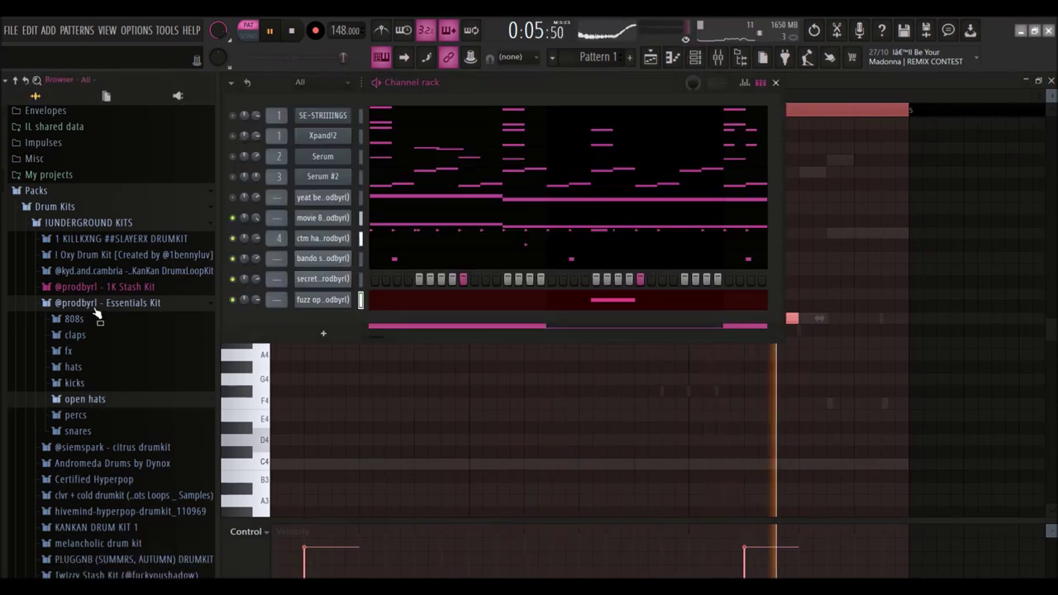
left_click(95, 305)
left_click(94, 289)
key("space")
left_click(76, 382)
left_click(80, 413)
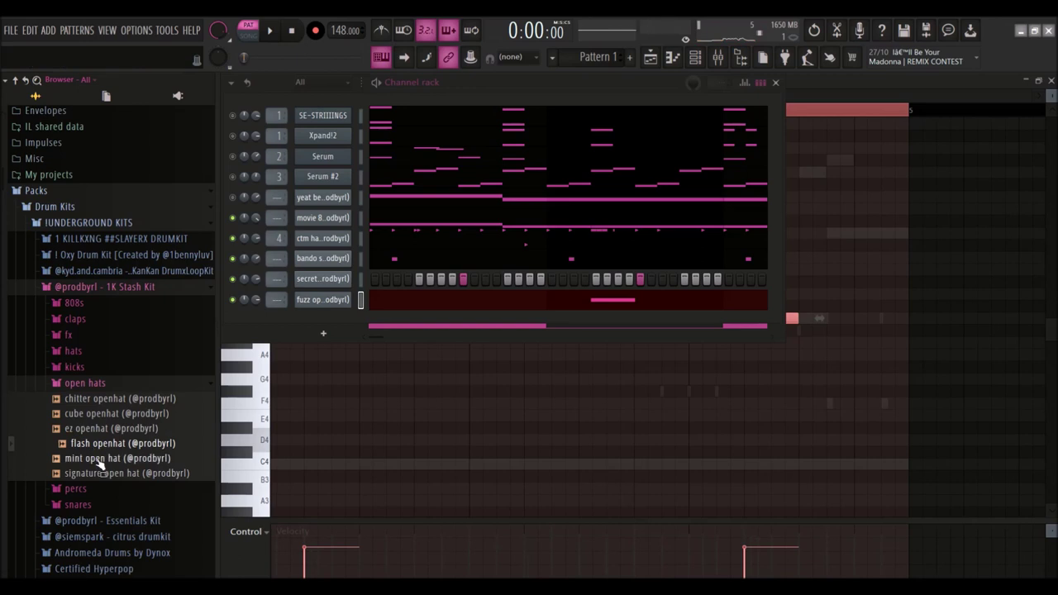
left_click_drag(313, 333, 413, 318)
Place a one-beat A#4 note for the mint open hat at the start of bar 1 and play the loop.
right_click(415, 310)
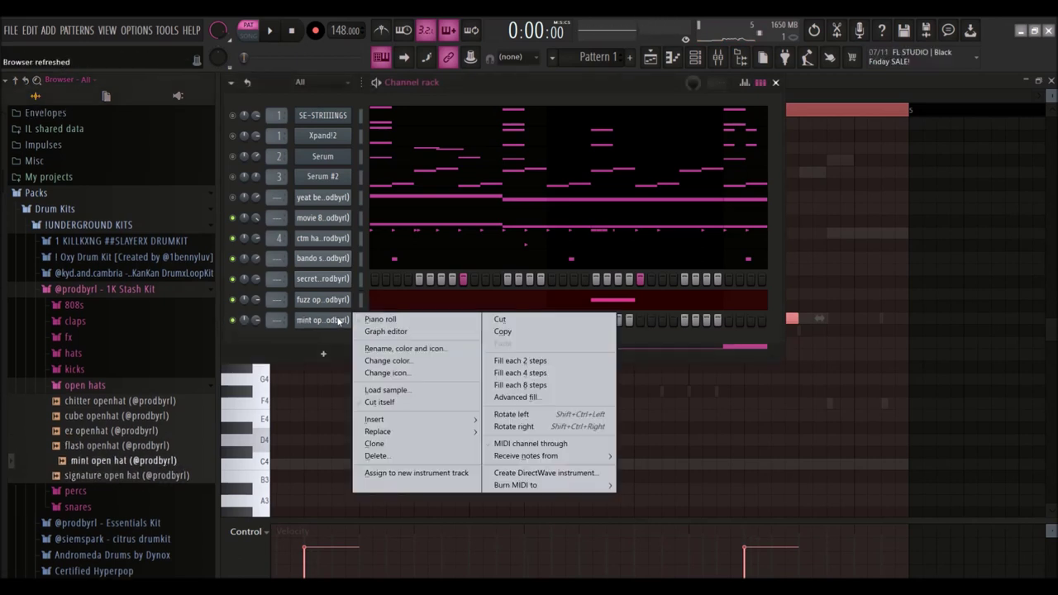
left_click(449, 315)
left_click(282, 344)
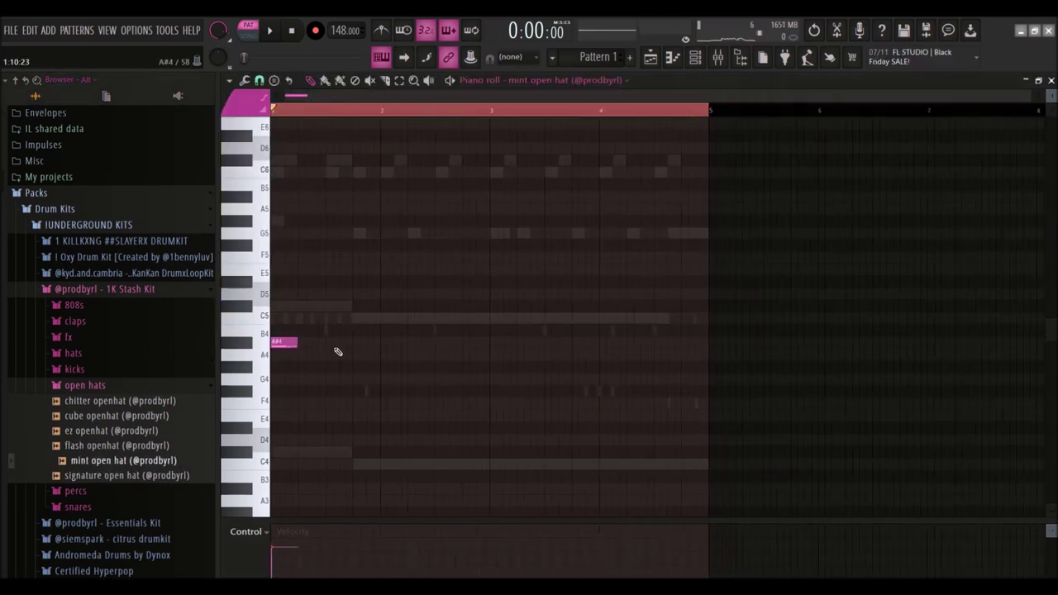
key("space")
key("space")
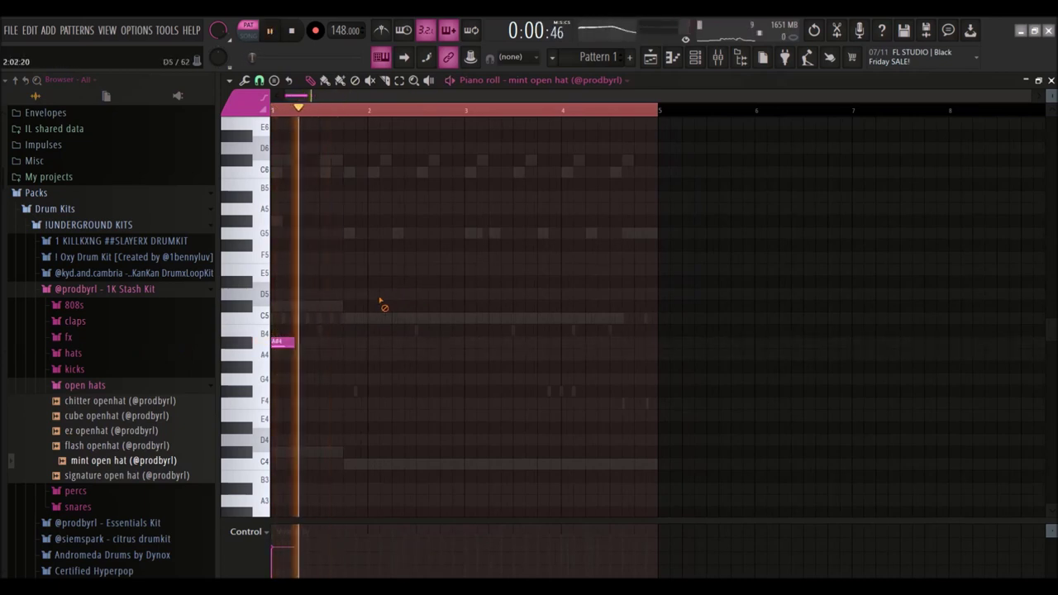
Examine the ctm hat's piano roll notes and its mixer track effects while the loop plays.
key("F6")
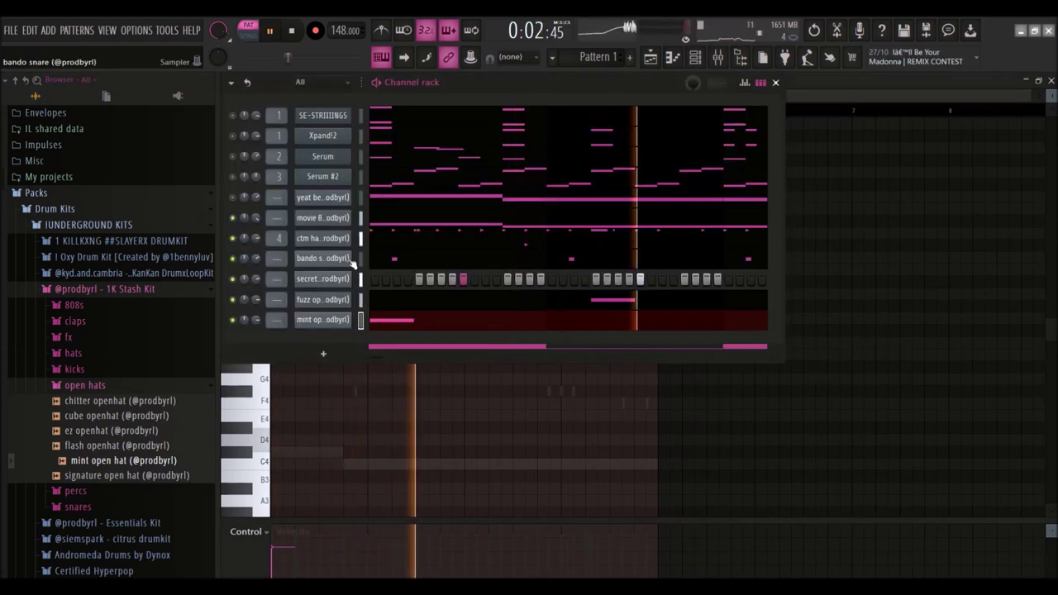
left_click(400, 239)
key("space")
key("space")
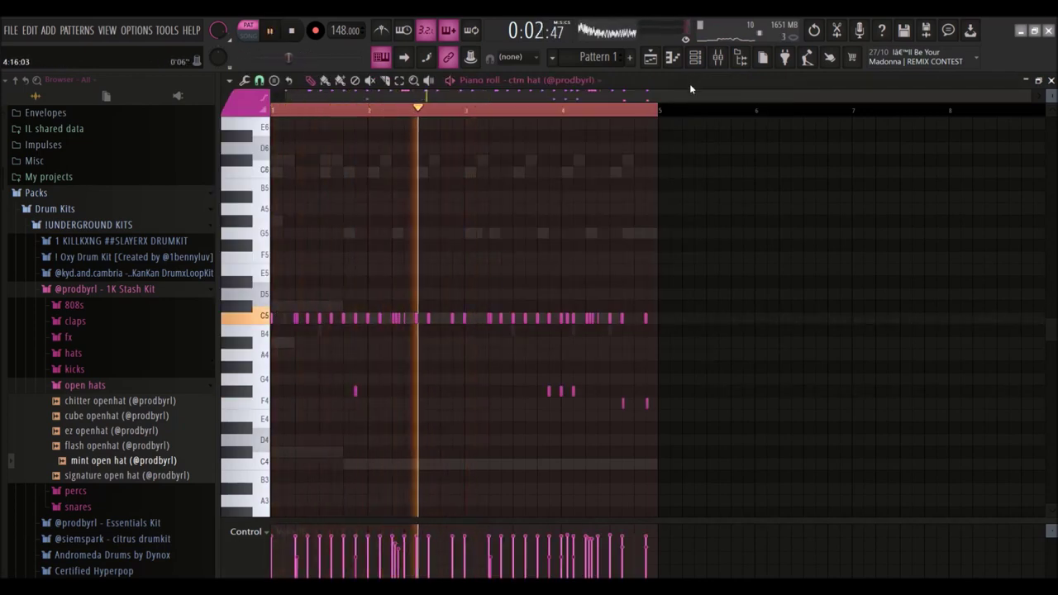
left_click(719, 56)
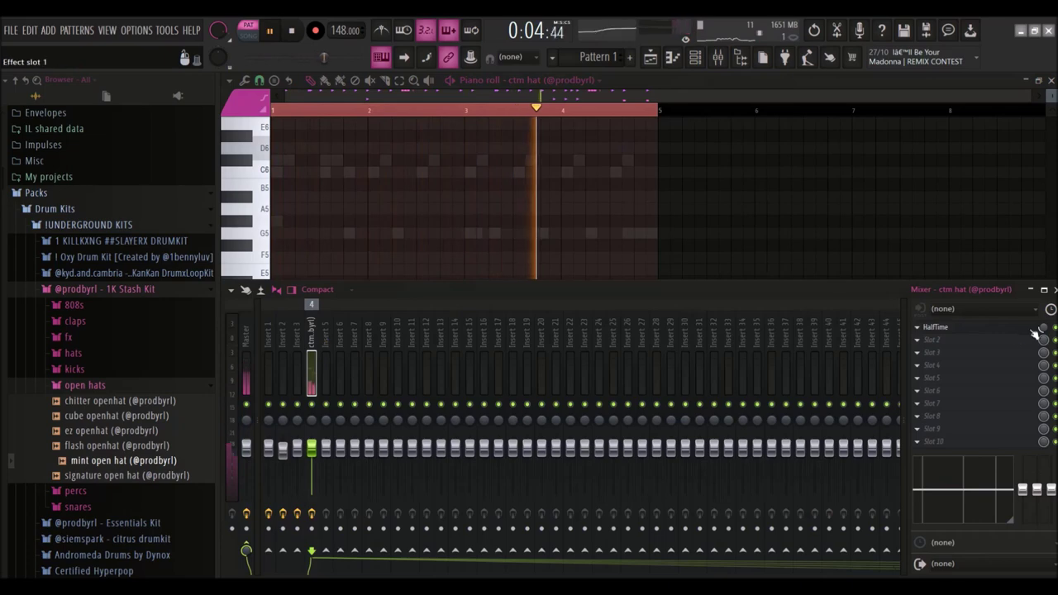
Unmute all channels in the channel rack so the melodies play with the drums.
left_click(695, 56)
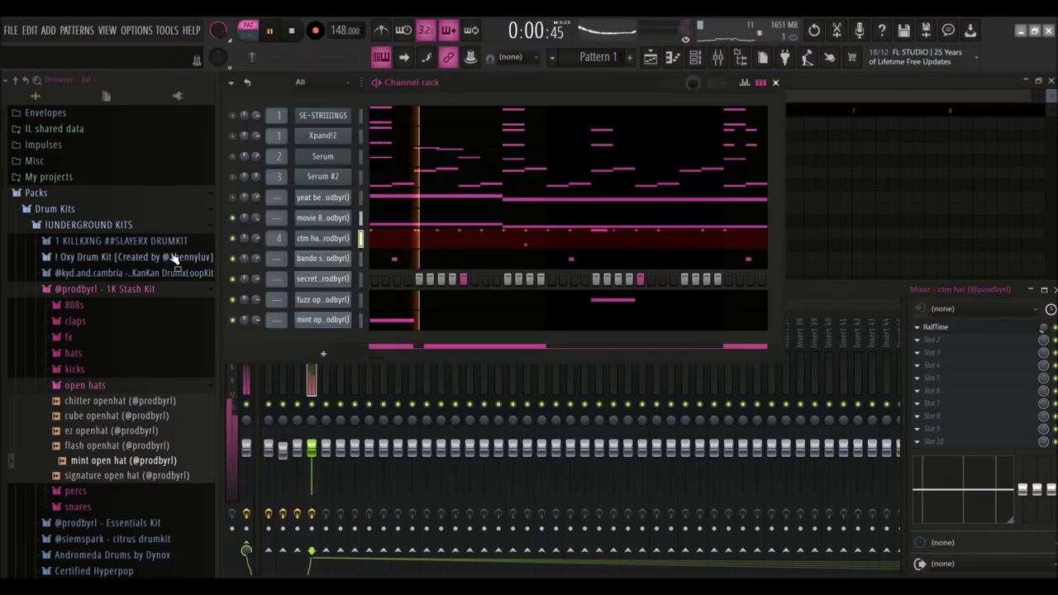
left_click(233, 159, "ctrl")
left_click(232, 157, "ctrl")
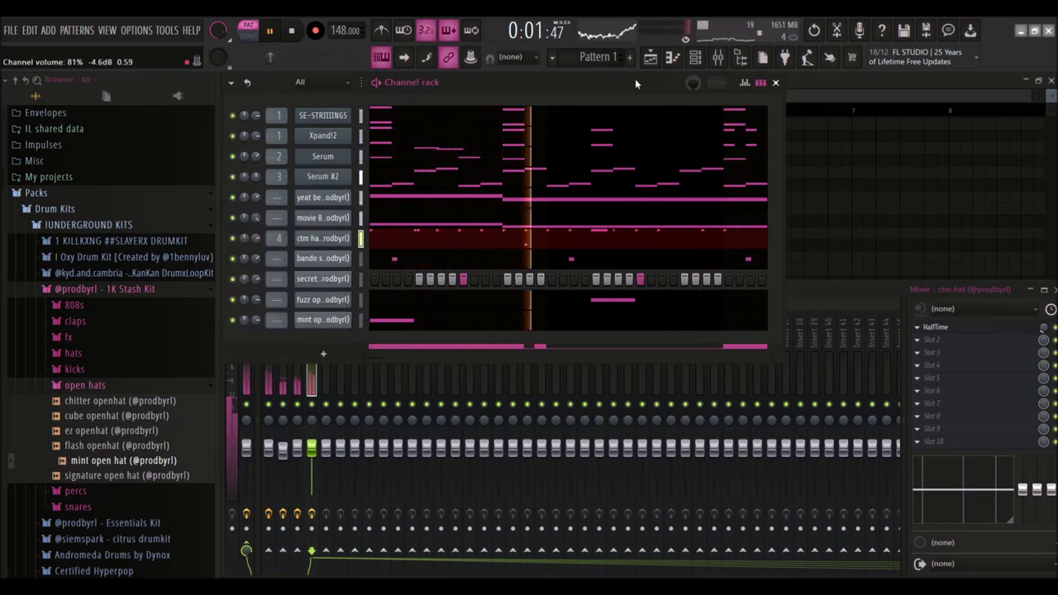
Lower the SE-STRIIIINGS channel's volume to 73%.
key("F5")
left_click_drag(580, 147, 167, 150)
scroll(470, 181, "down", 1)
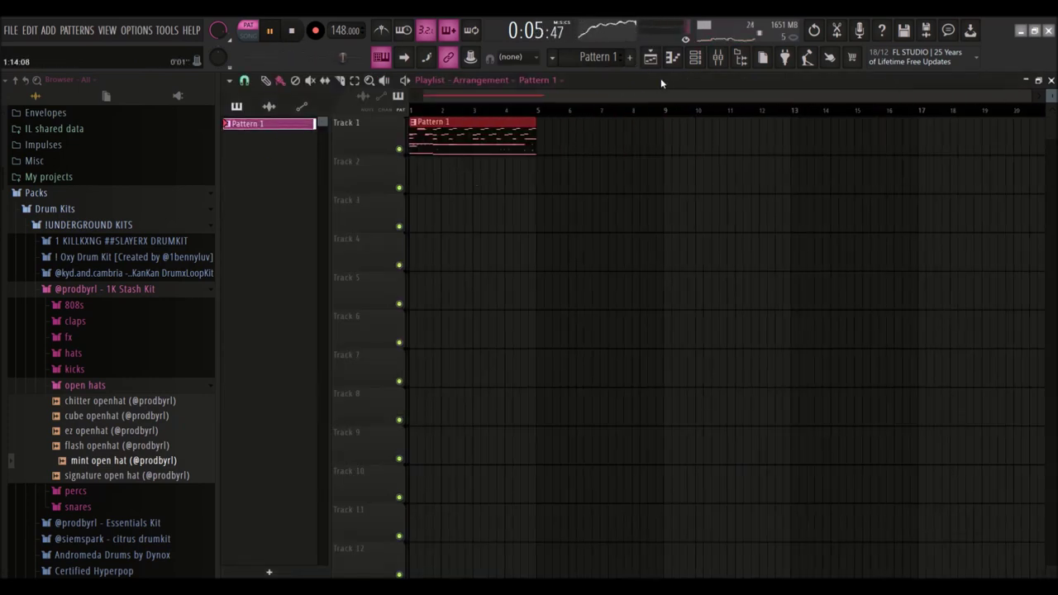
key("F6")
left_click_drag(260, 118, 260, 124)
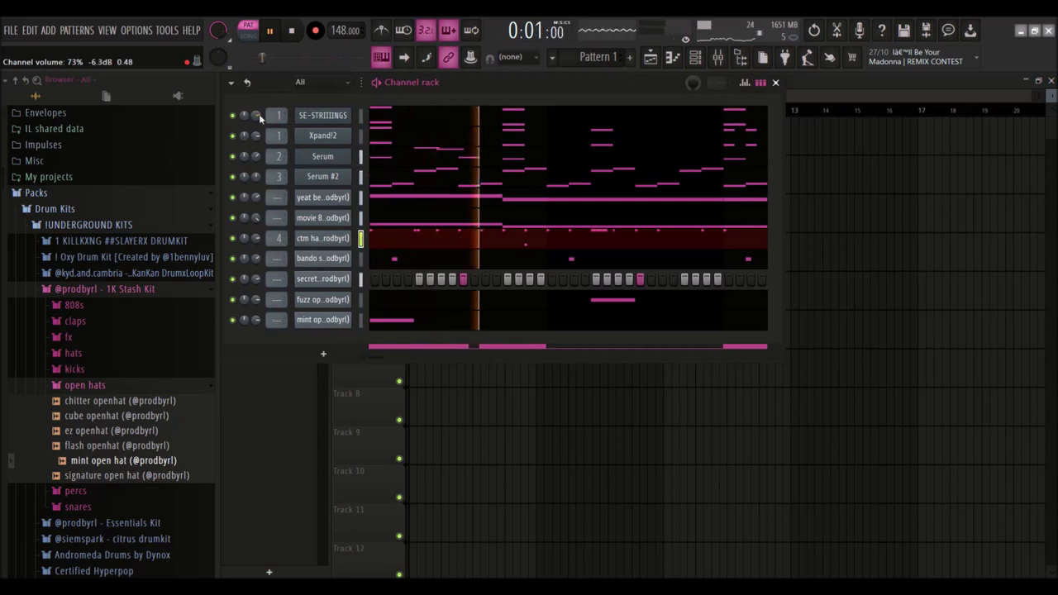
Split Pattern 1 by channel into separate patterns.
left_click(650, 58)
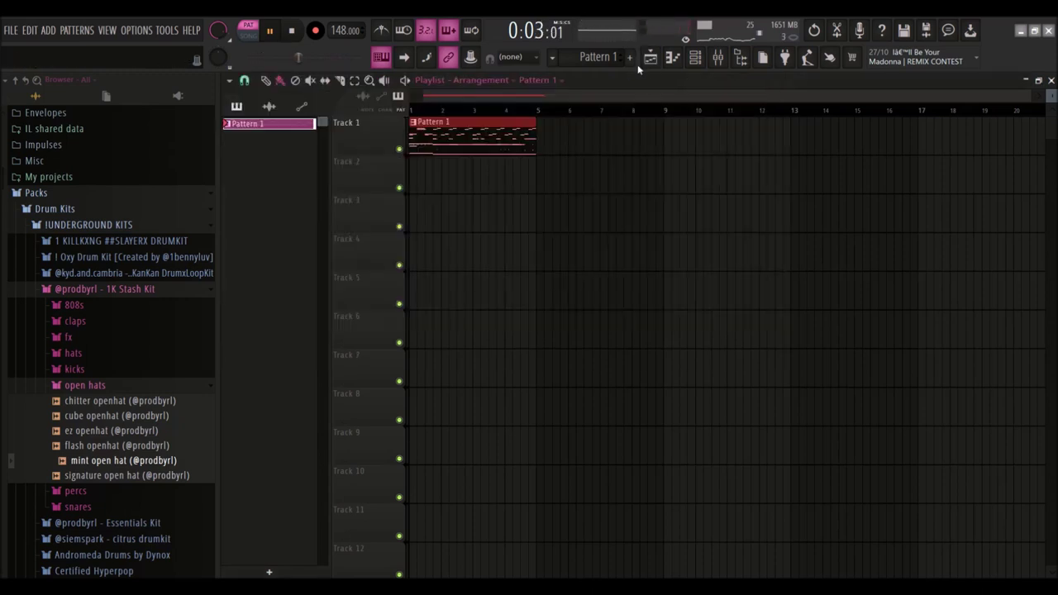
left_click(552, 137)
right_click(572, 139)
right_click(254, 124)
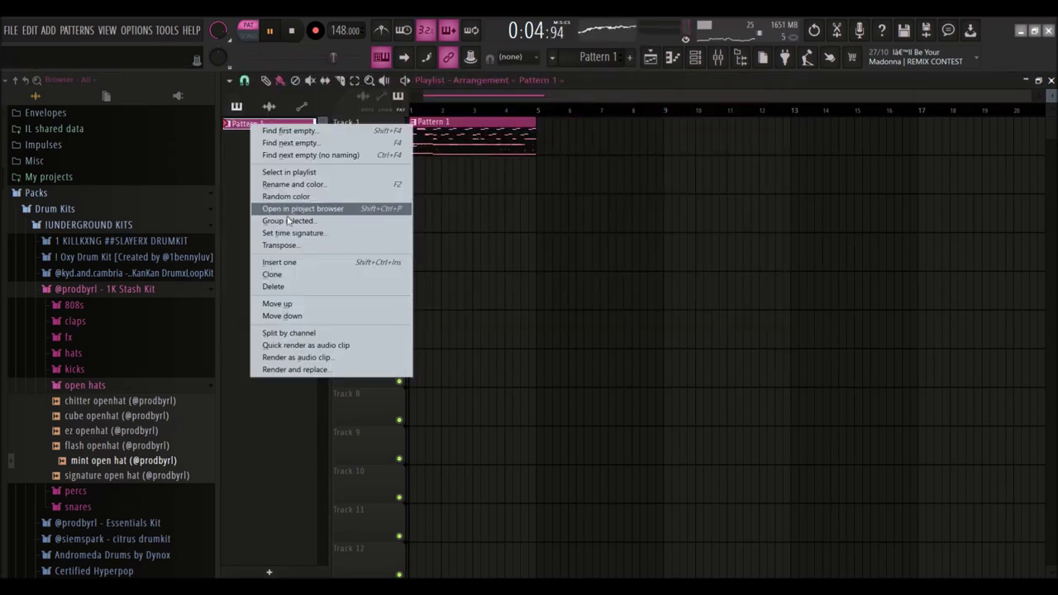
left_click(293, 342)
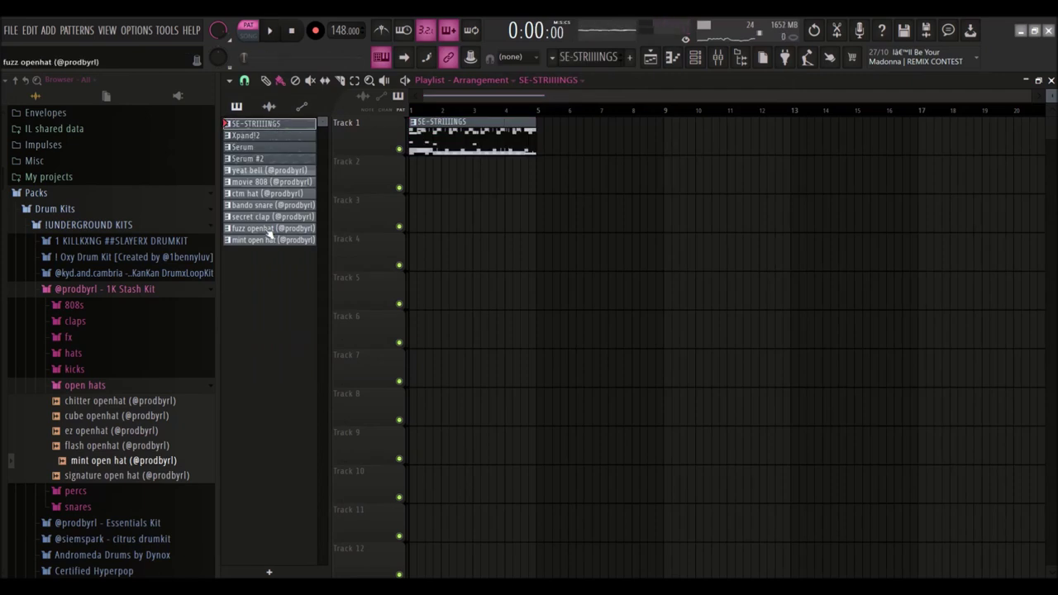
Place all the split patterns at bar 1 on Tracks 2 to 12 and delete the original clip from Track 1.
left_click_drag(276, 142, 392, 178)
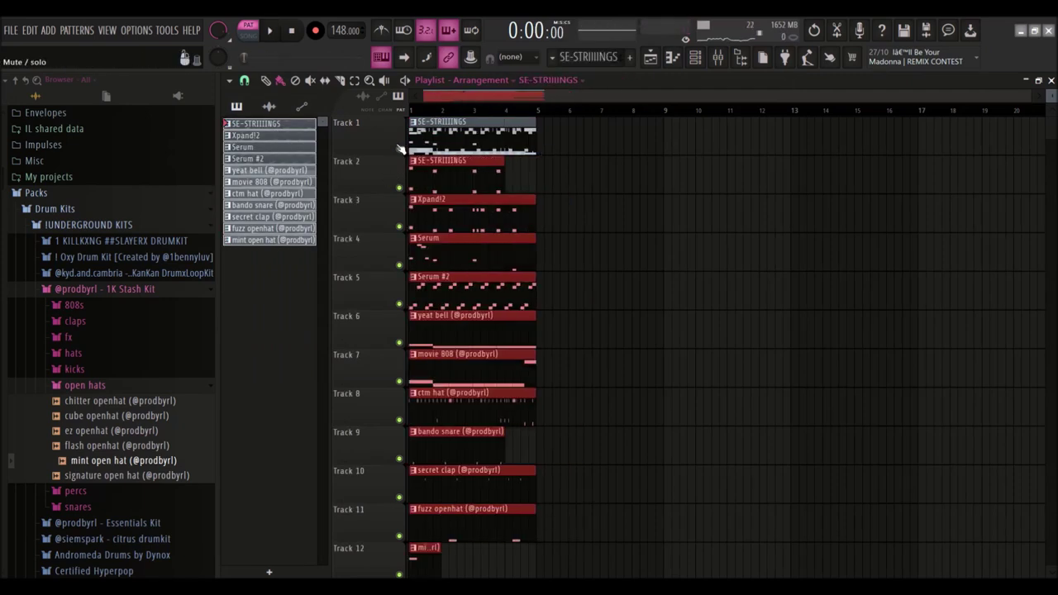
left_click(418, 151)
right_click(431, 154)
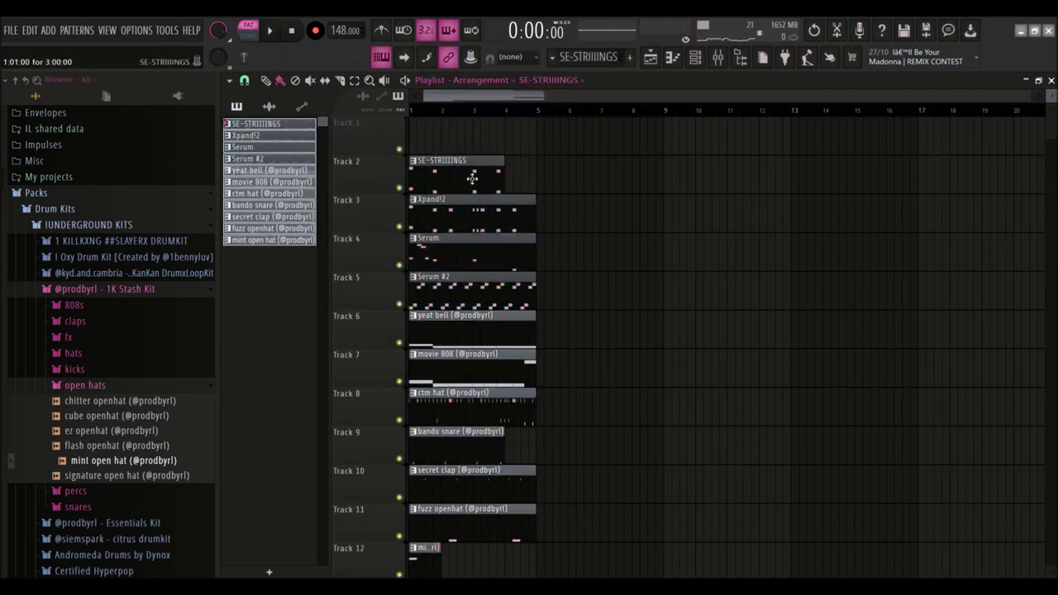
Repeat all the playlist clips back to back up to bar 41 in song mode and move them up one track.
key("ctrl+a")
key("ctrl+b")
key("ctrl+b")
key("ctrl+b")
key("ctrl+b")
key("ctrl+b")
key("ctrl+b")
key("ctrl+b")
key("ctrl+b")
double_click(612, 112)
key("l")
key("ctrl+a")
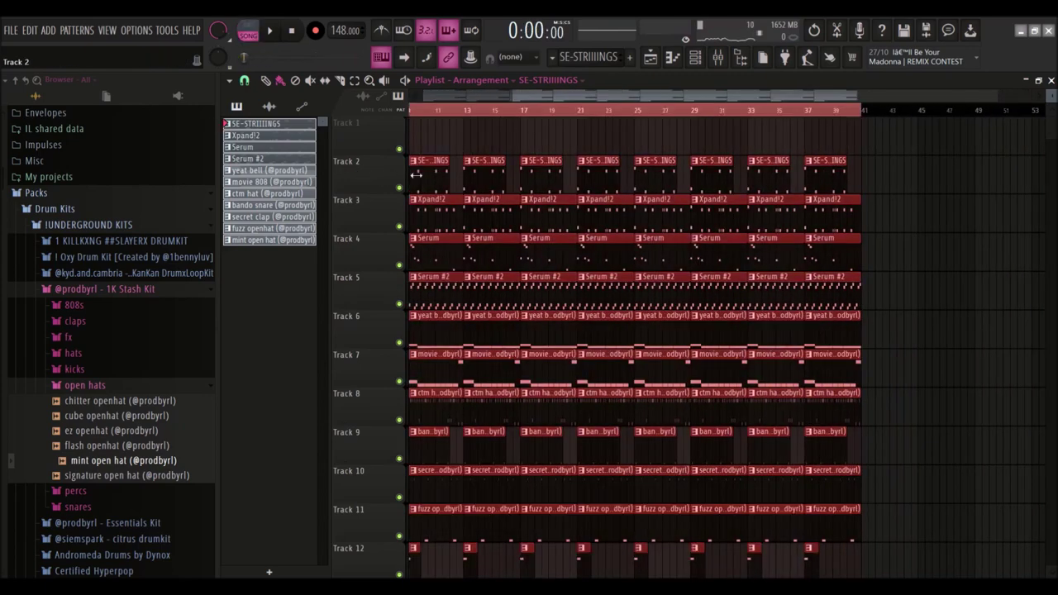
left_click_drag(416, 163, 416, 126)
Clear the Xpand!2 and Serum #2 clips from bars 1 to 8, keeping both patterns from bar 9 onward.
scroll(402, 187, "up", 3)
scroll(404, 187, "up", 1)
right_click(419, 184)
right_click(474, 250)
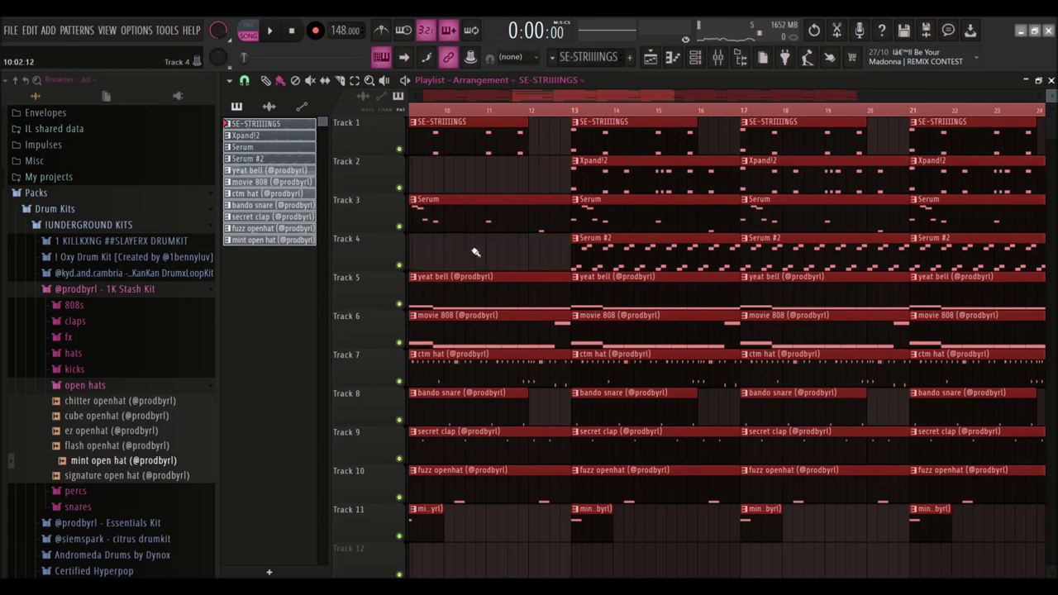
scroll(543, 259, "down", 1)
scroll(466, 262, "down", 1)
right_click(438, 259)
left_click_drag(459, 98, 422, 100)
left_click(523, 259)
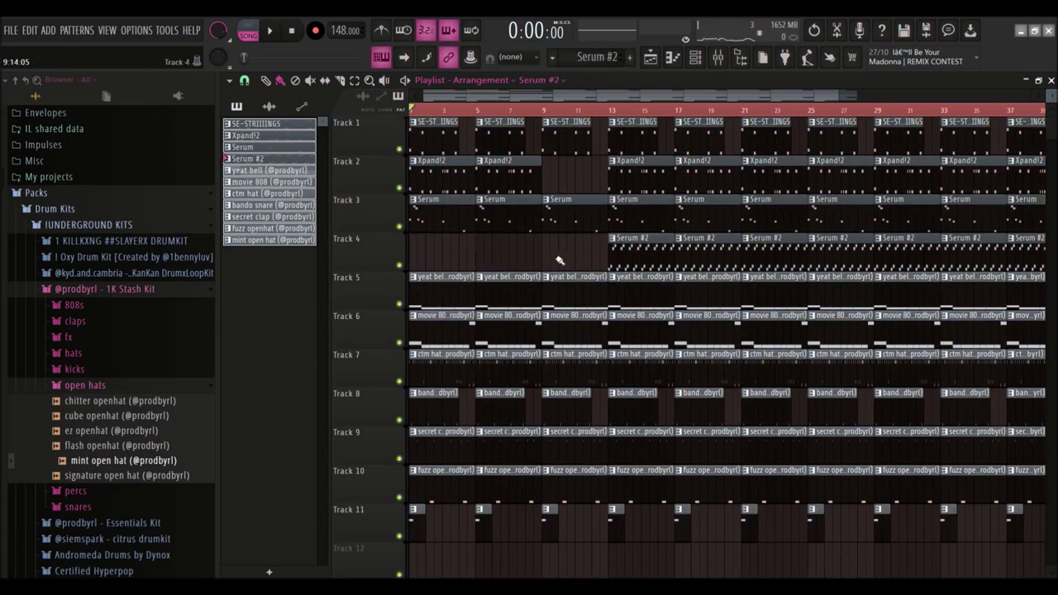
right_click(522, 186)
right_click(418, 189)
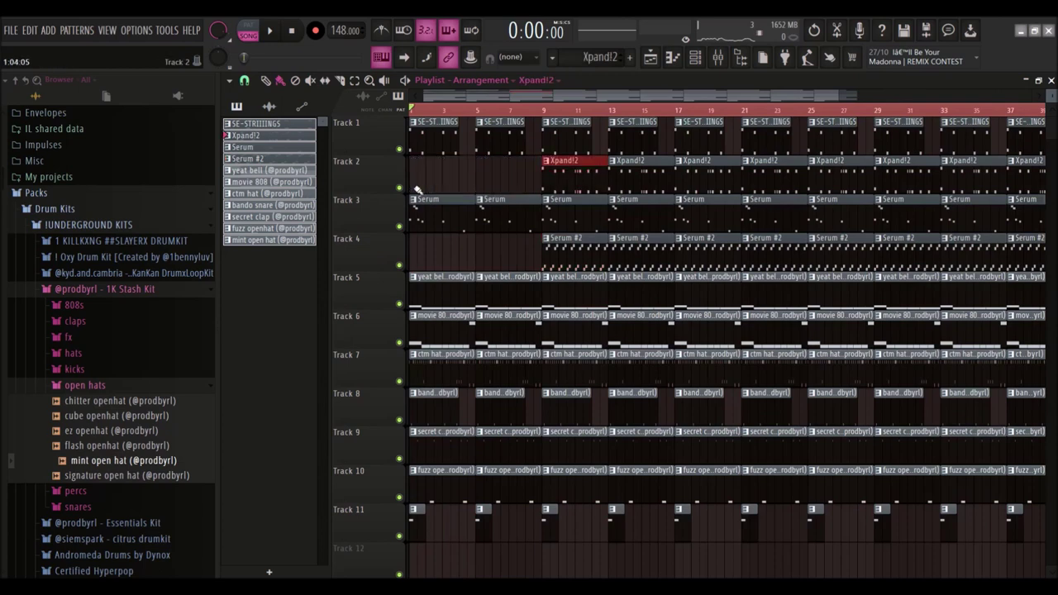
Delete the 808, hat, snare, clap and open hat clips from bars 1 to 8 and the yeat bell clips from bars 1 to 16.
right_click(453, 223)
right_click(517, 223)
left_click_drag(474, 270, 496, 489)
key("Delete")
scroll(485, 417, "down", 2)
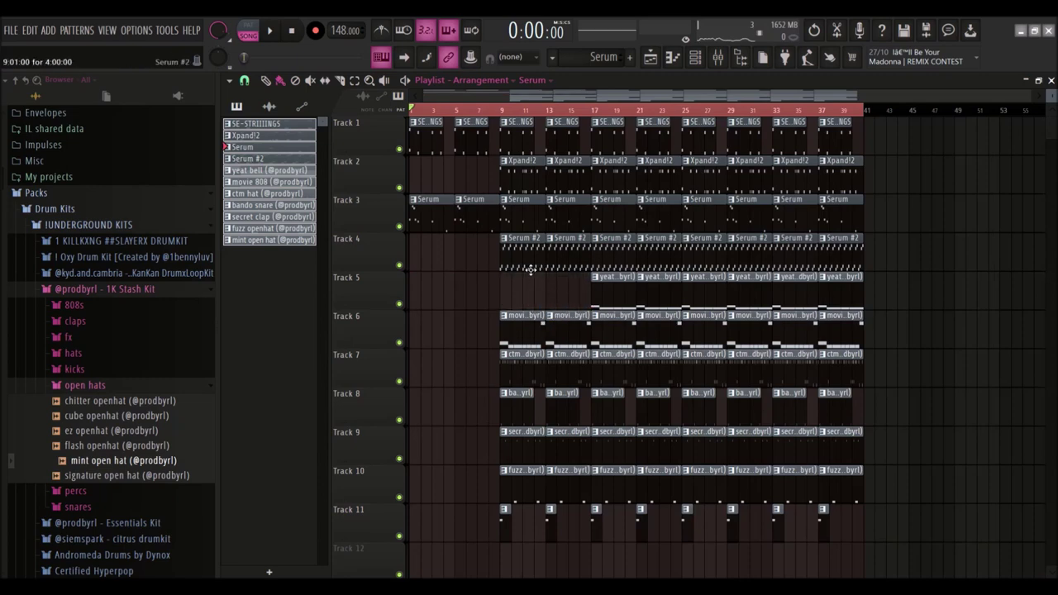
Delete the Serum #2 clips from bars 9 to 24 and the Serum clips from bars 17 to 24.
right_click(530, 269)
right_click(568, 270)
right_click(613, 269)
right_click(659, 270)
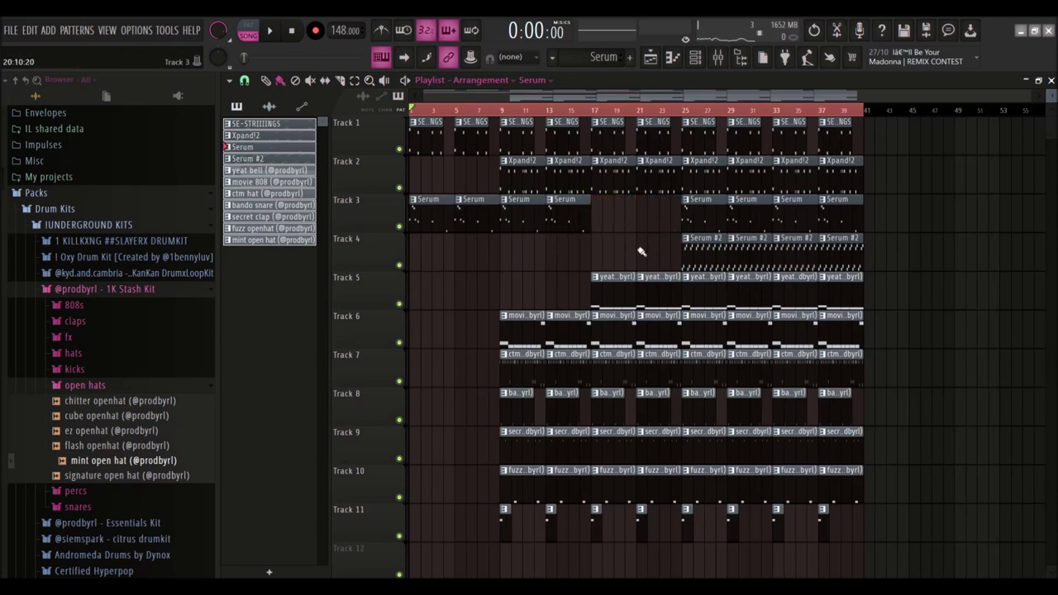
Play the arrangement and delete the fuzz openhat clips at bars 17 and 21.
scroll(615, 427, "up", 3)
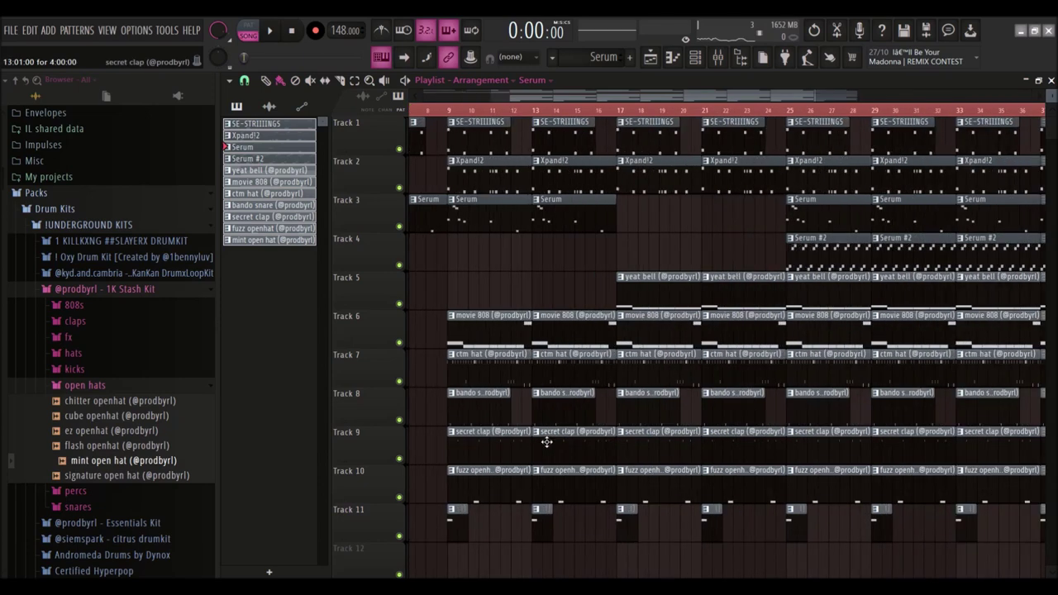
scroll(615, 451, "down", 3)
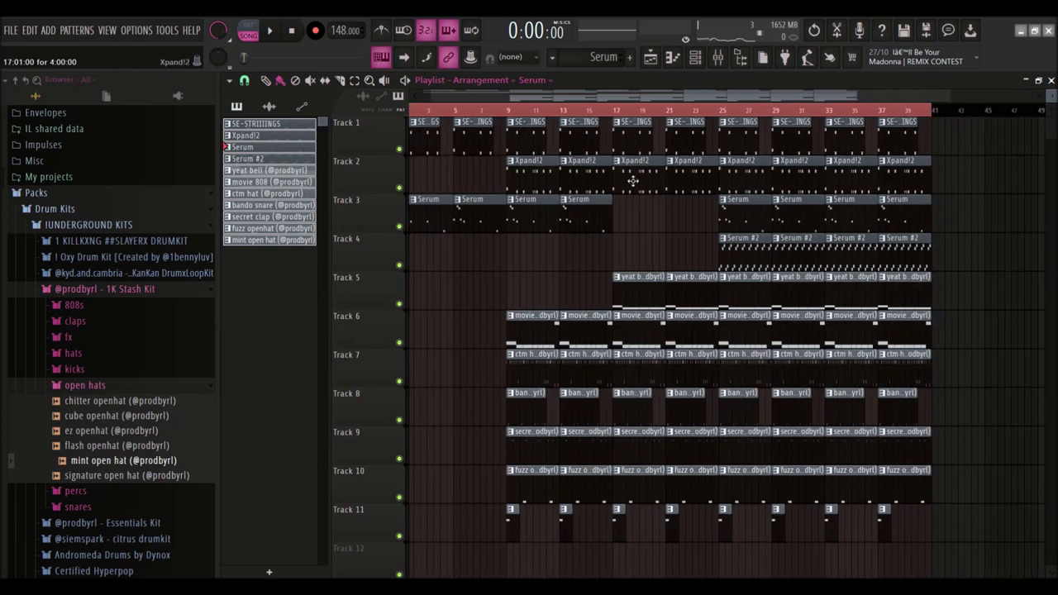
left_click(581, 113)
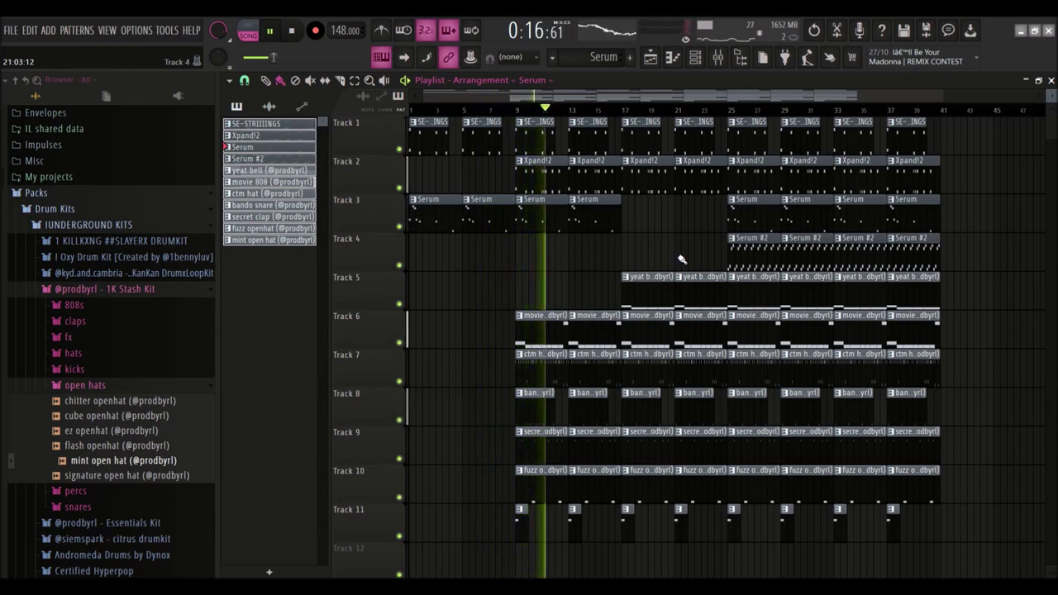
right_click(642, 493)
right_click(697, 488)
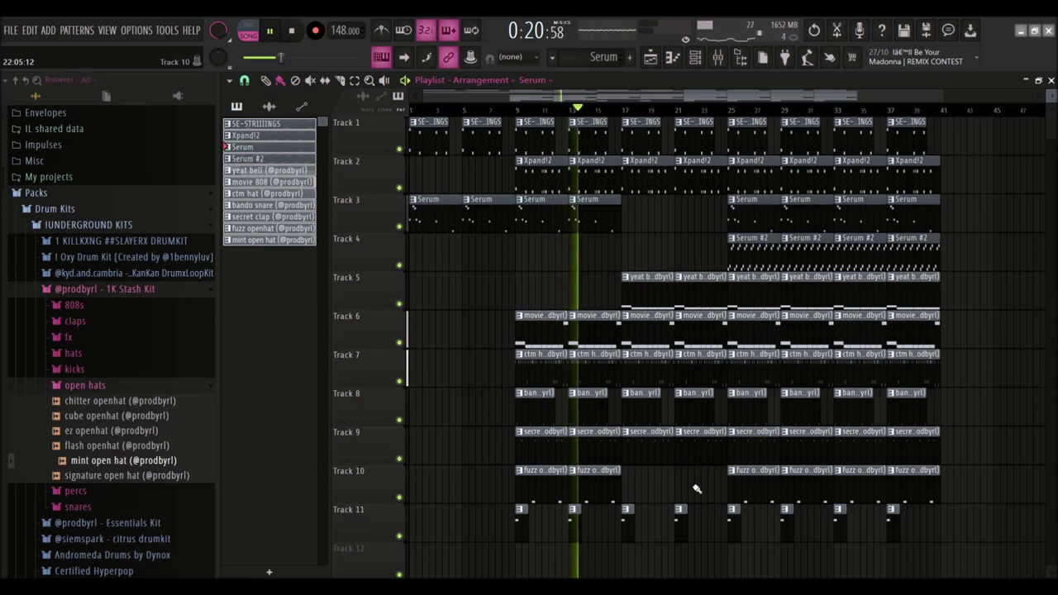